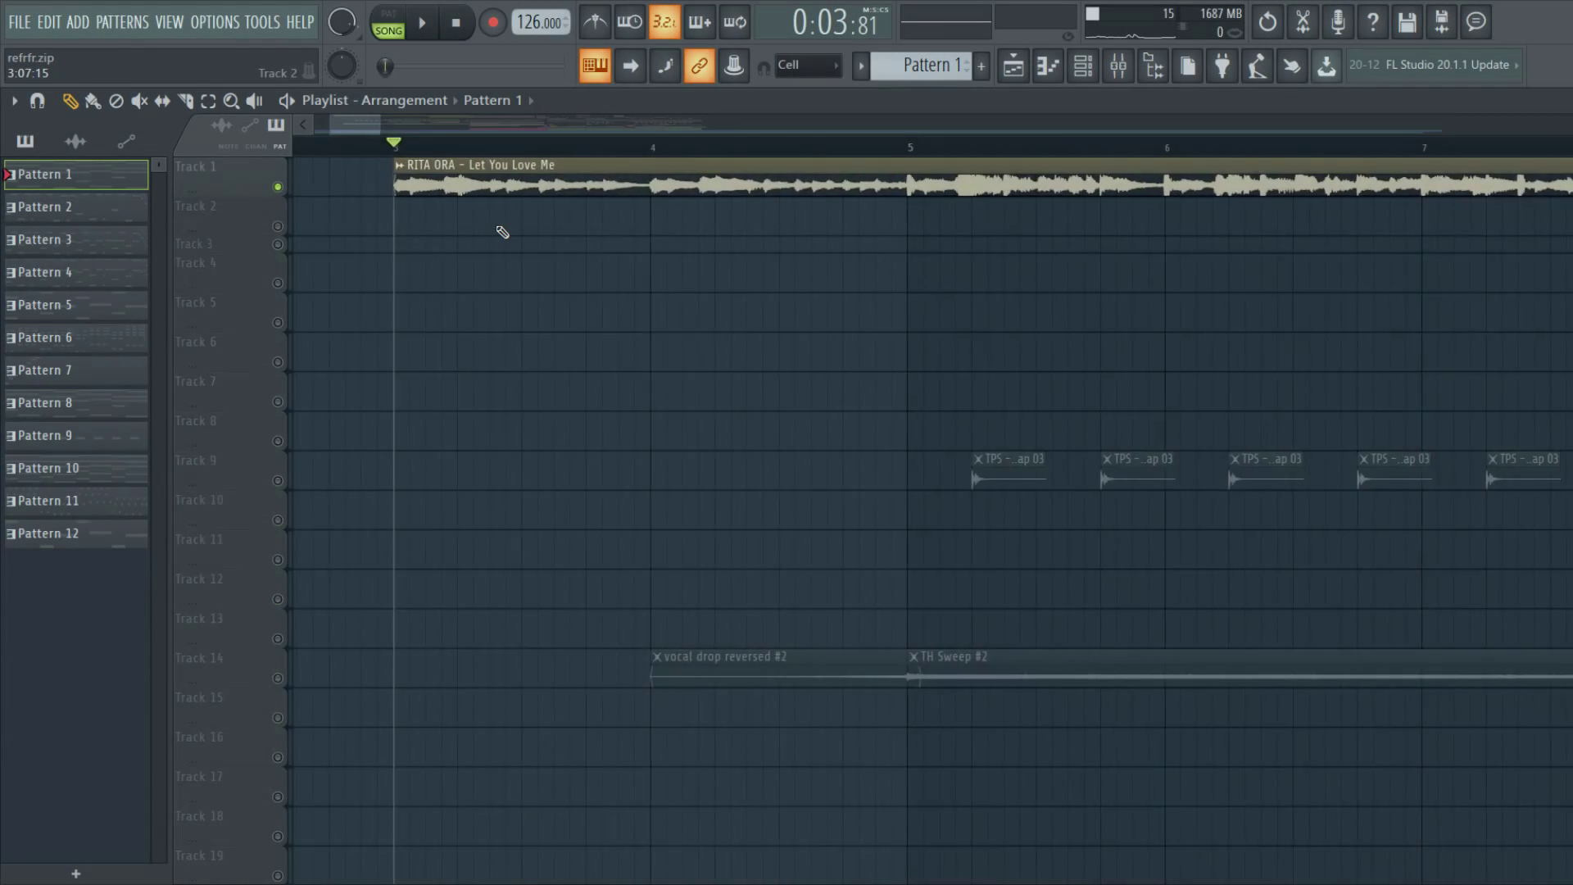
Play back the opening of the RITA ORA - Let You Love Me clip on Track 1 from bar 3.
scroll(503, 232, "up", 1)
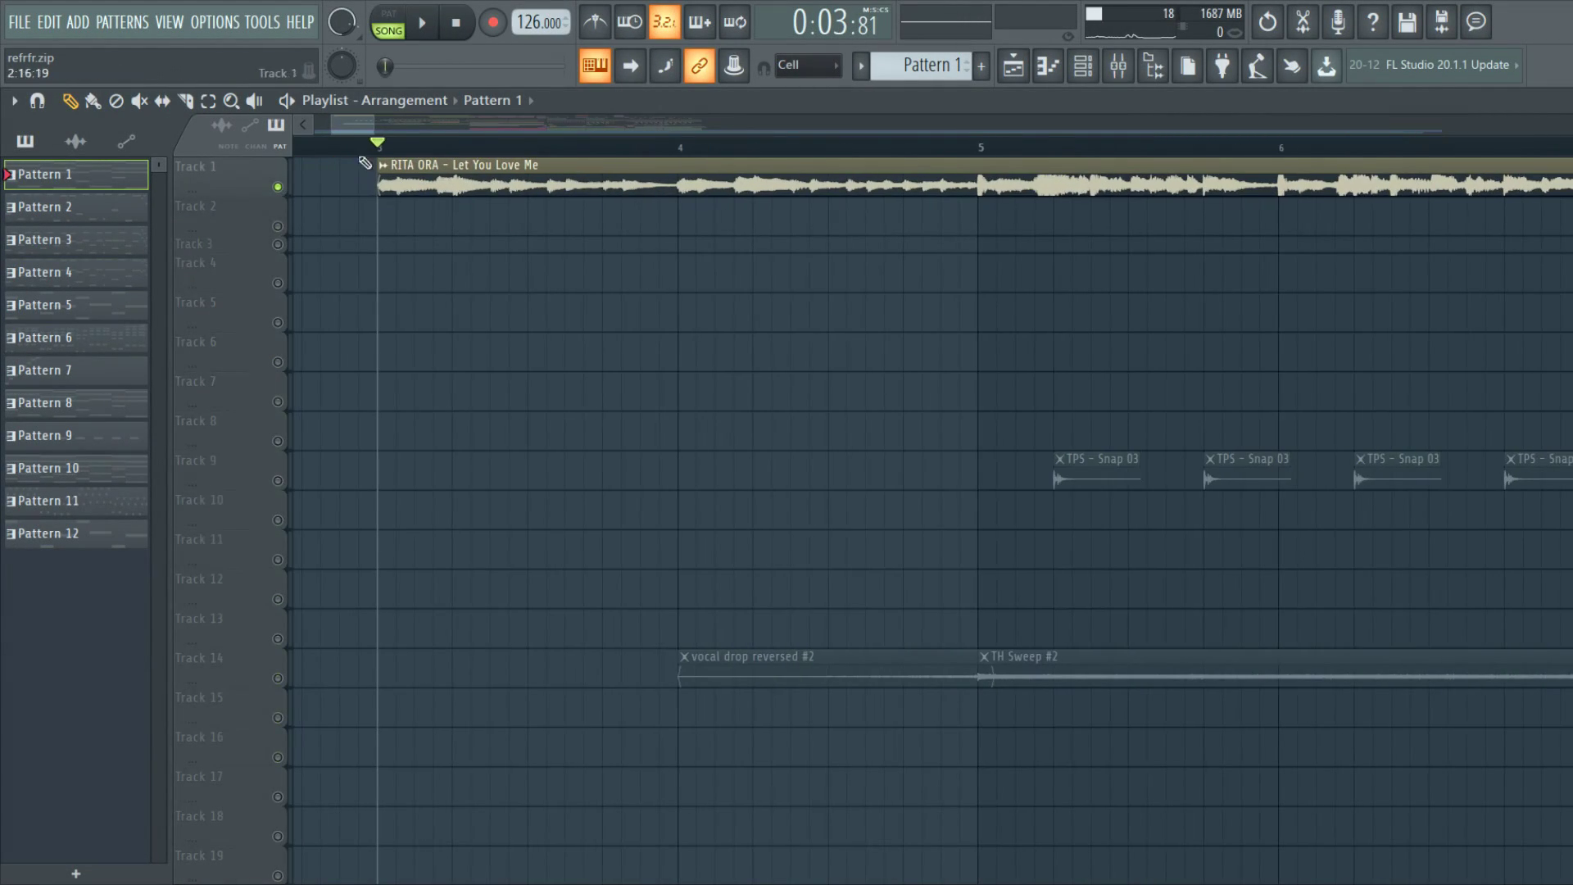
scroll(291, 231, "up", 2)
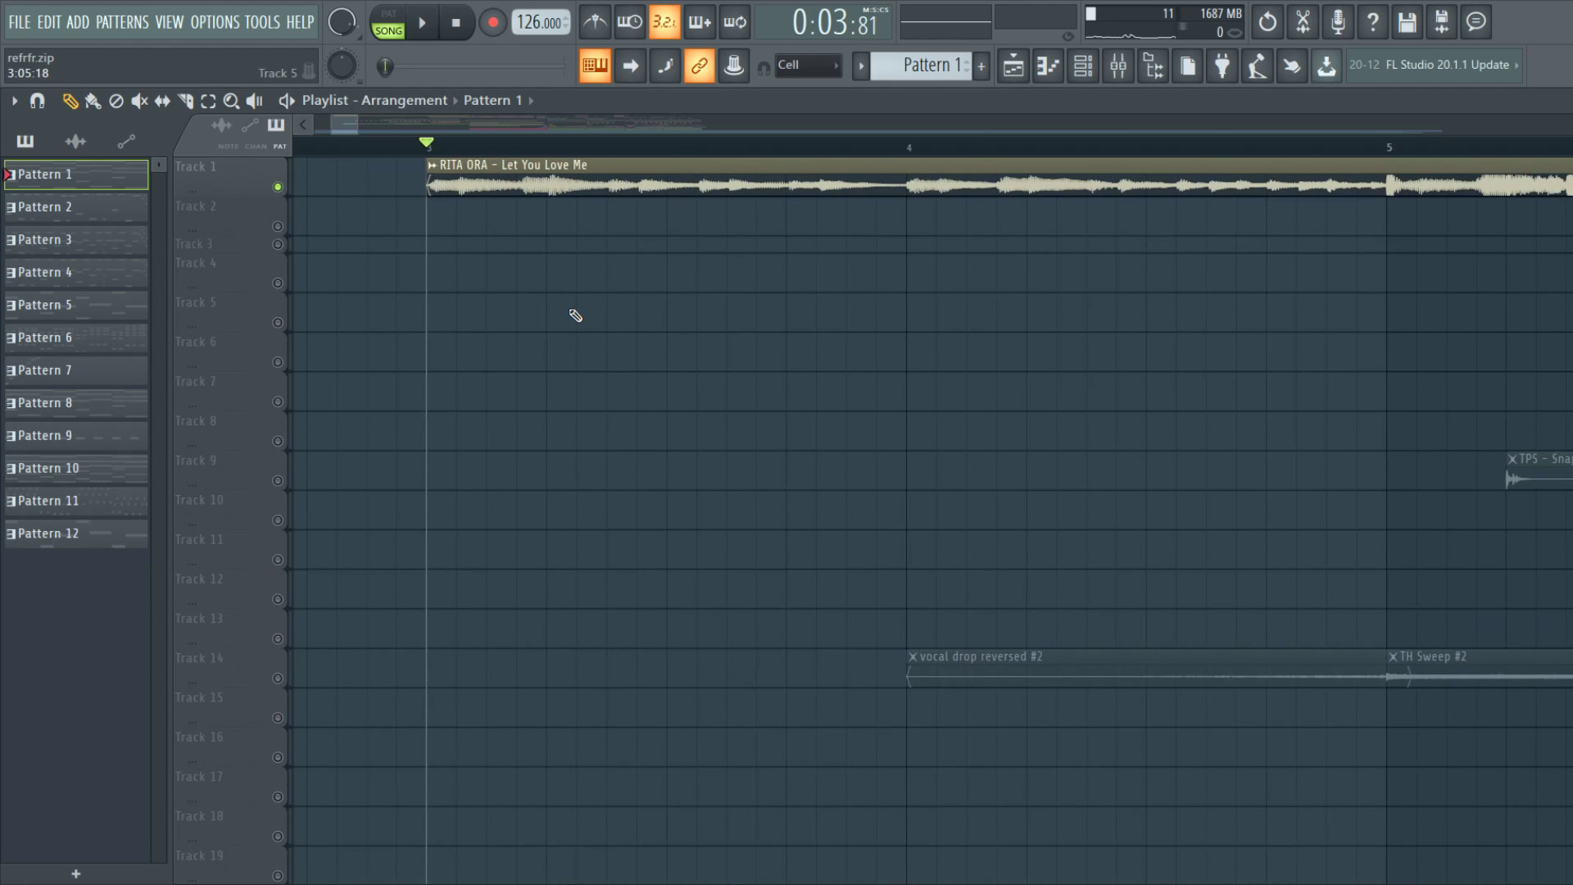
key("space")
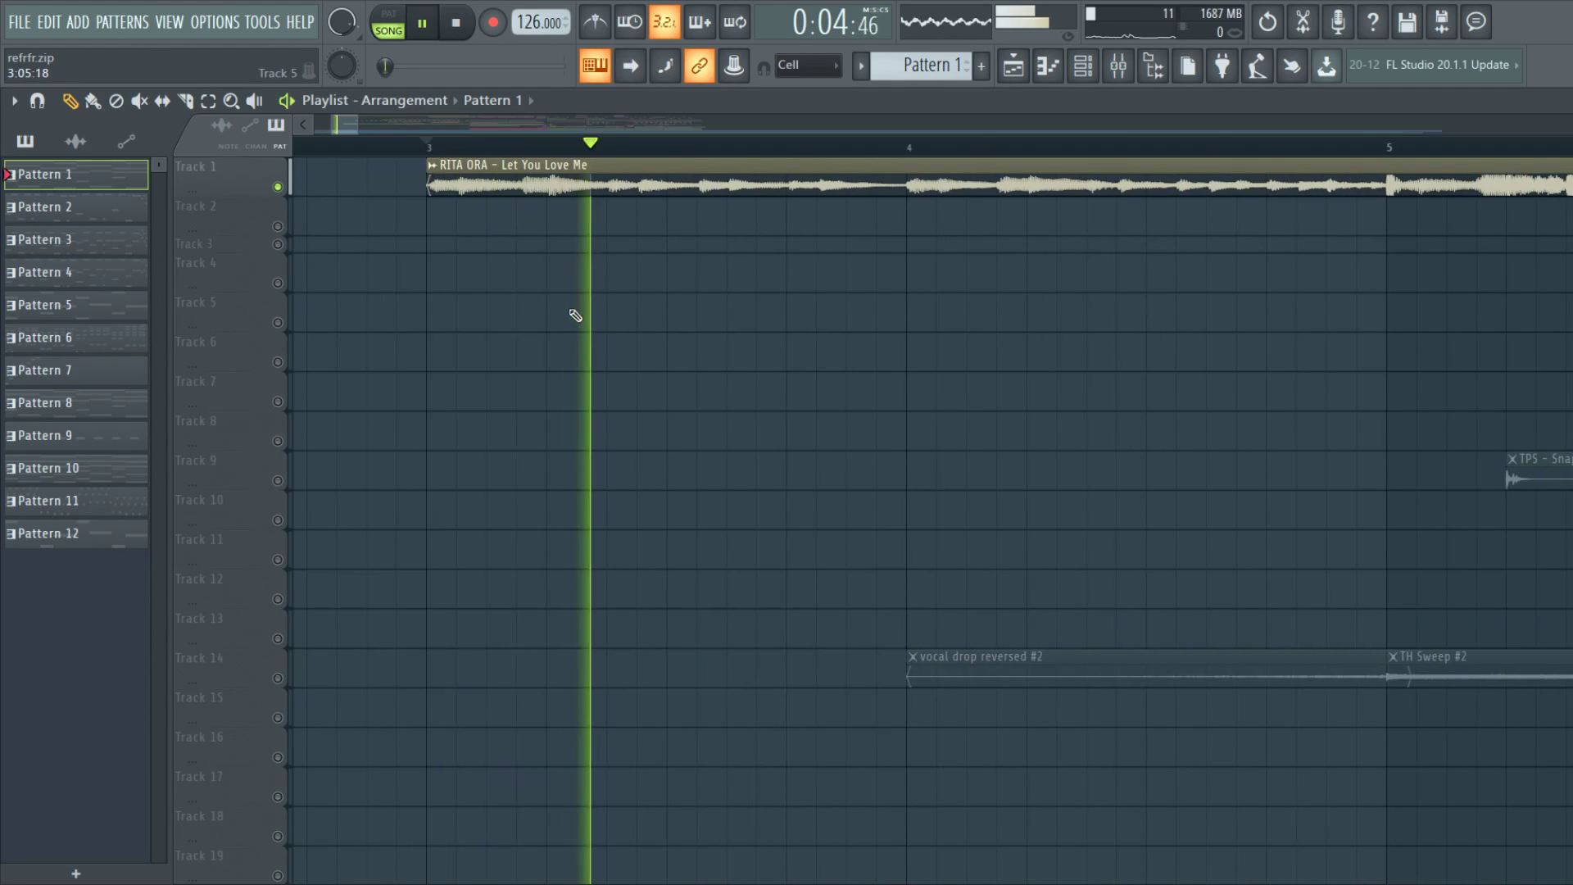
scroll(574, 316, "down", 2)
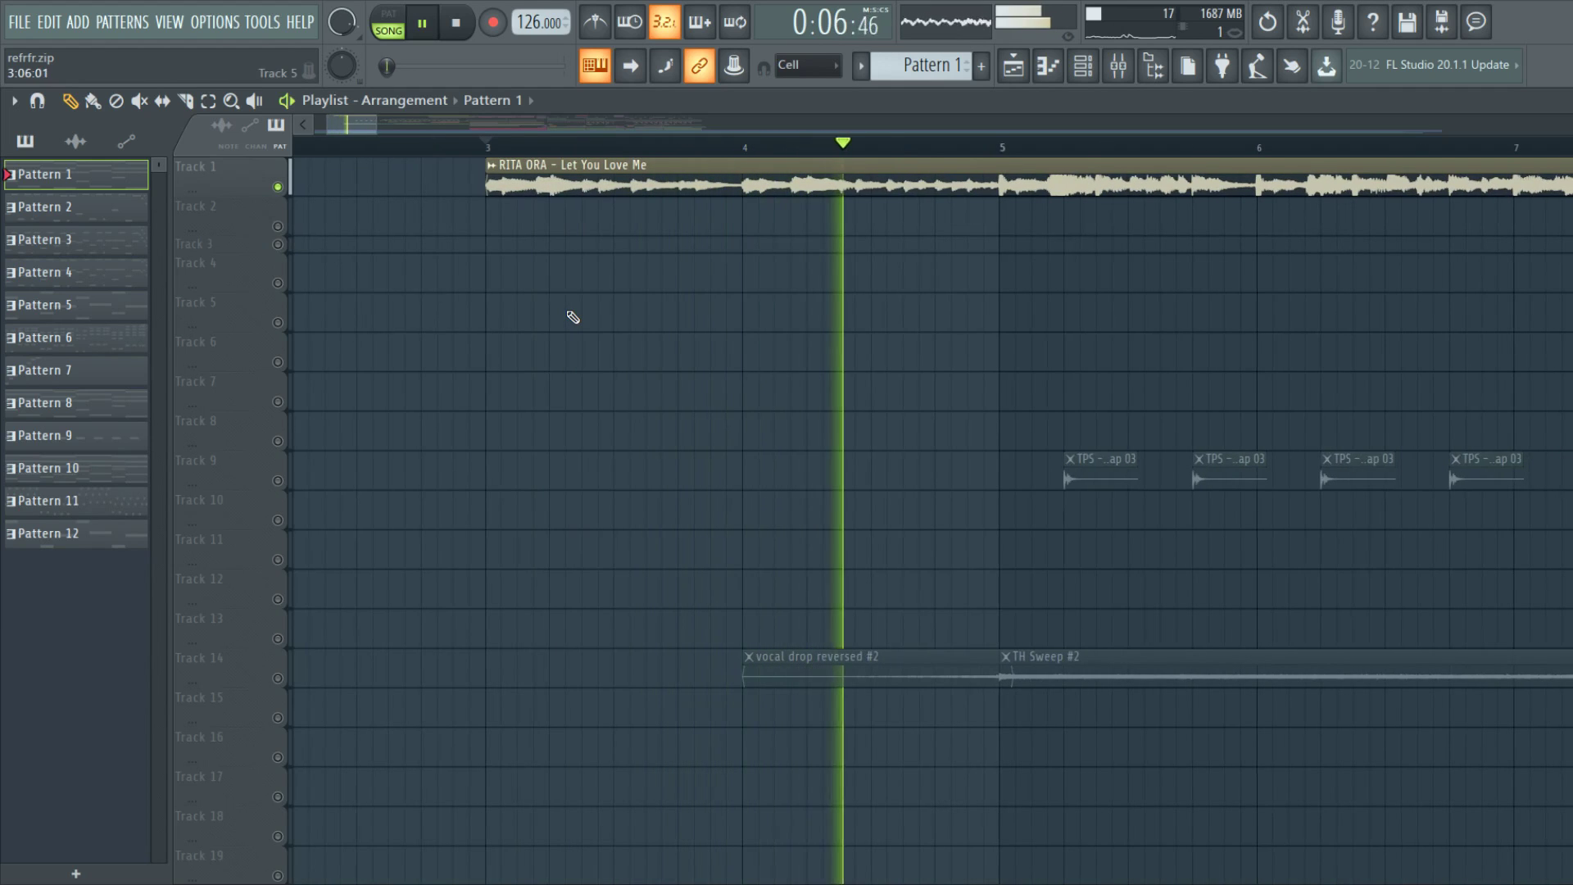
key("space")
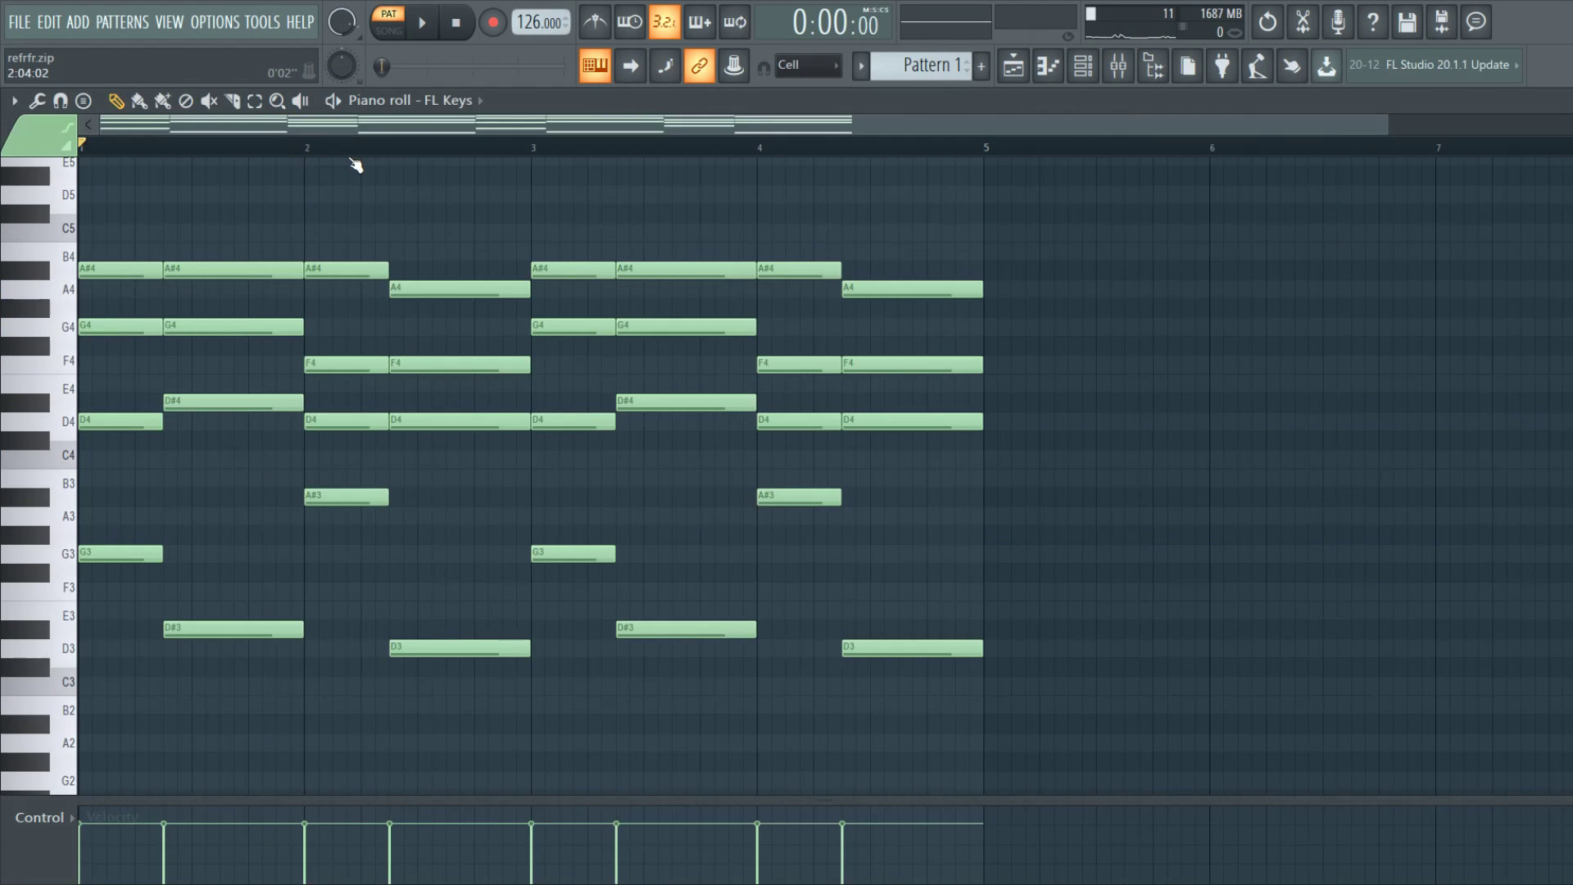
Examine the FL Keys chord notes of Pattern 1 across bars 1 to 4 and play them back.
scroll(101, 225, "up", 2)
scroll(101, 225, "down", 2)
scroll(102, 225, "up", 2)
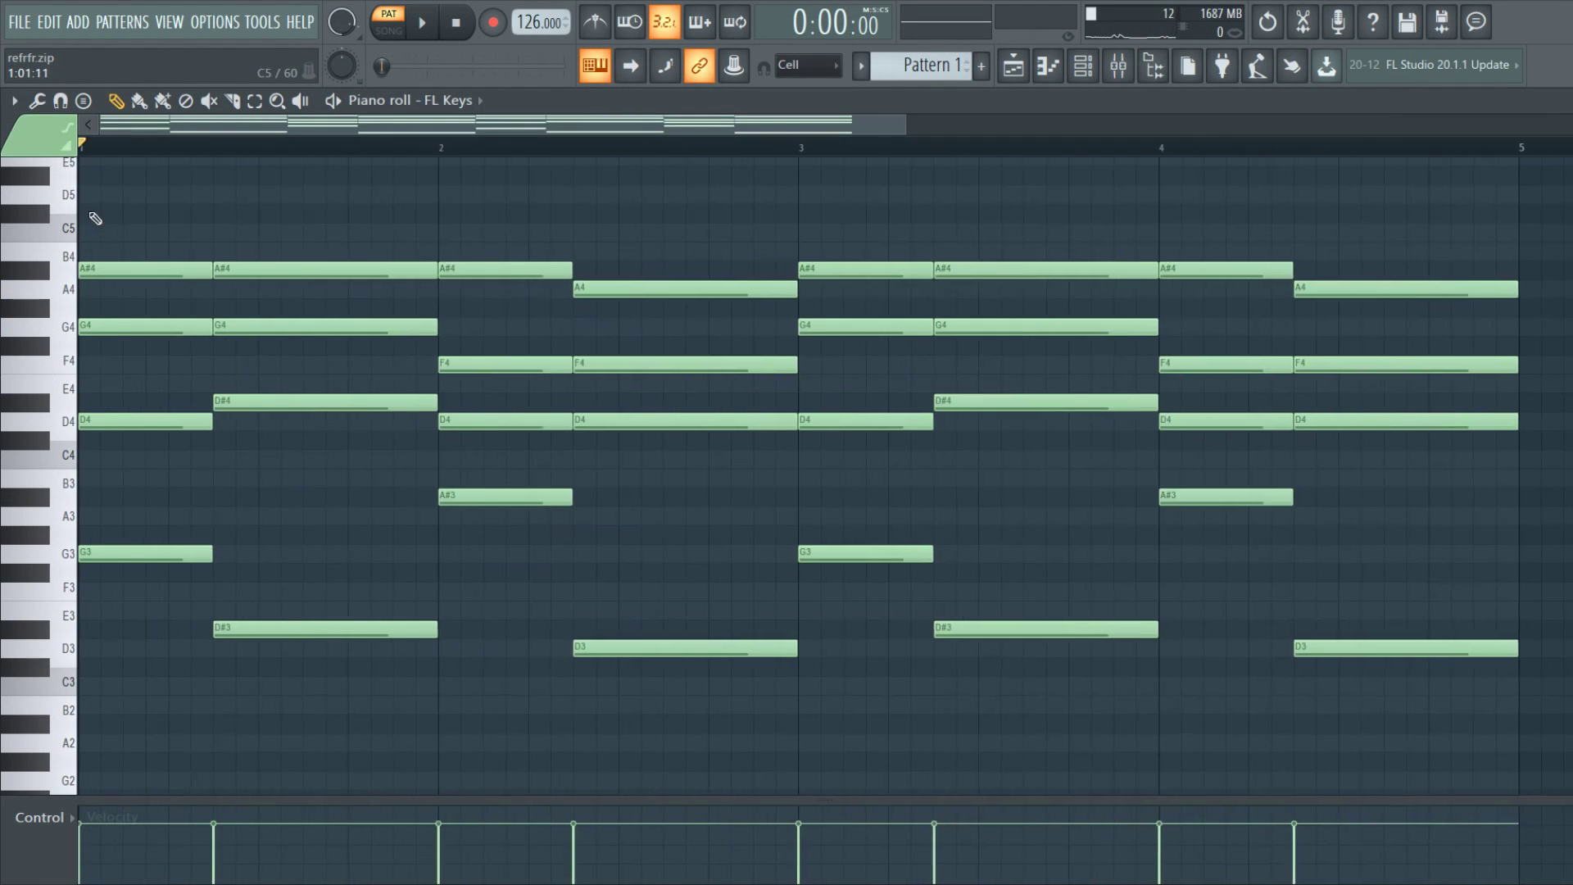
key("space")
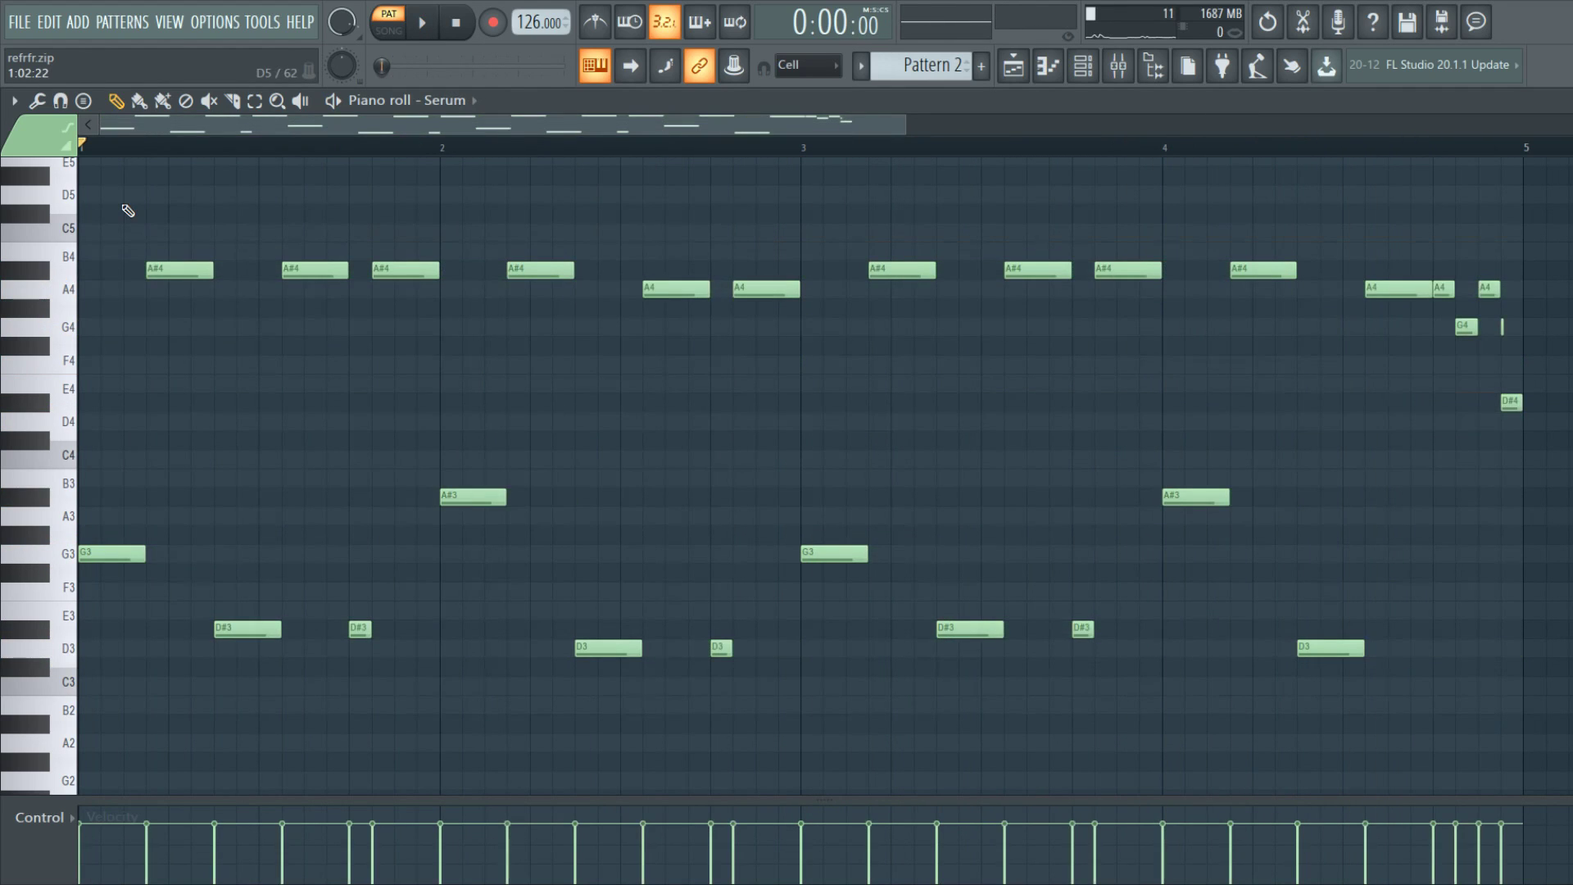
Play back the Serum lead melody of Pattern 2 in the piano roll.
left_click_drag(107, 188, 1548, 706)
key("space")
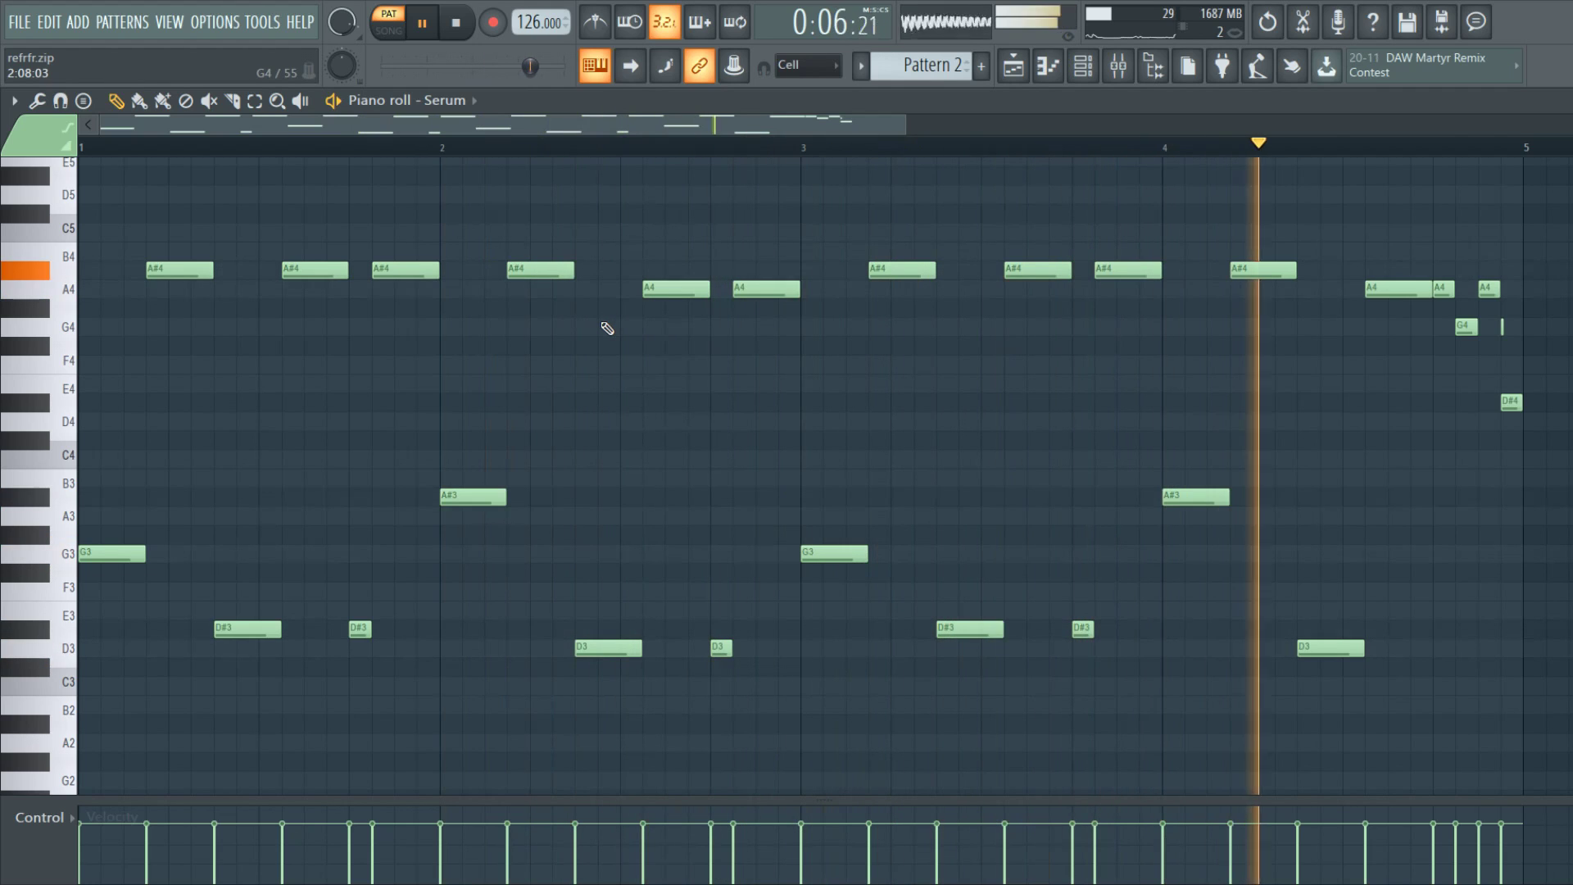
key("space")
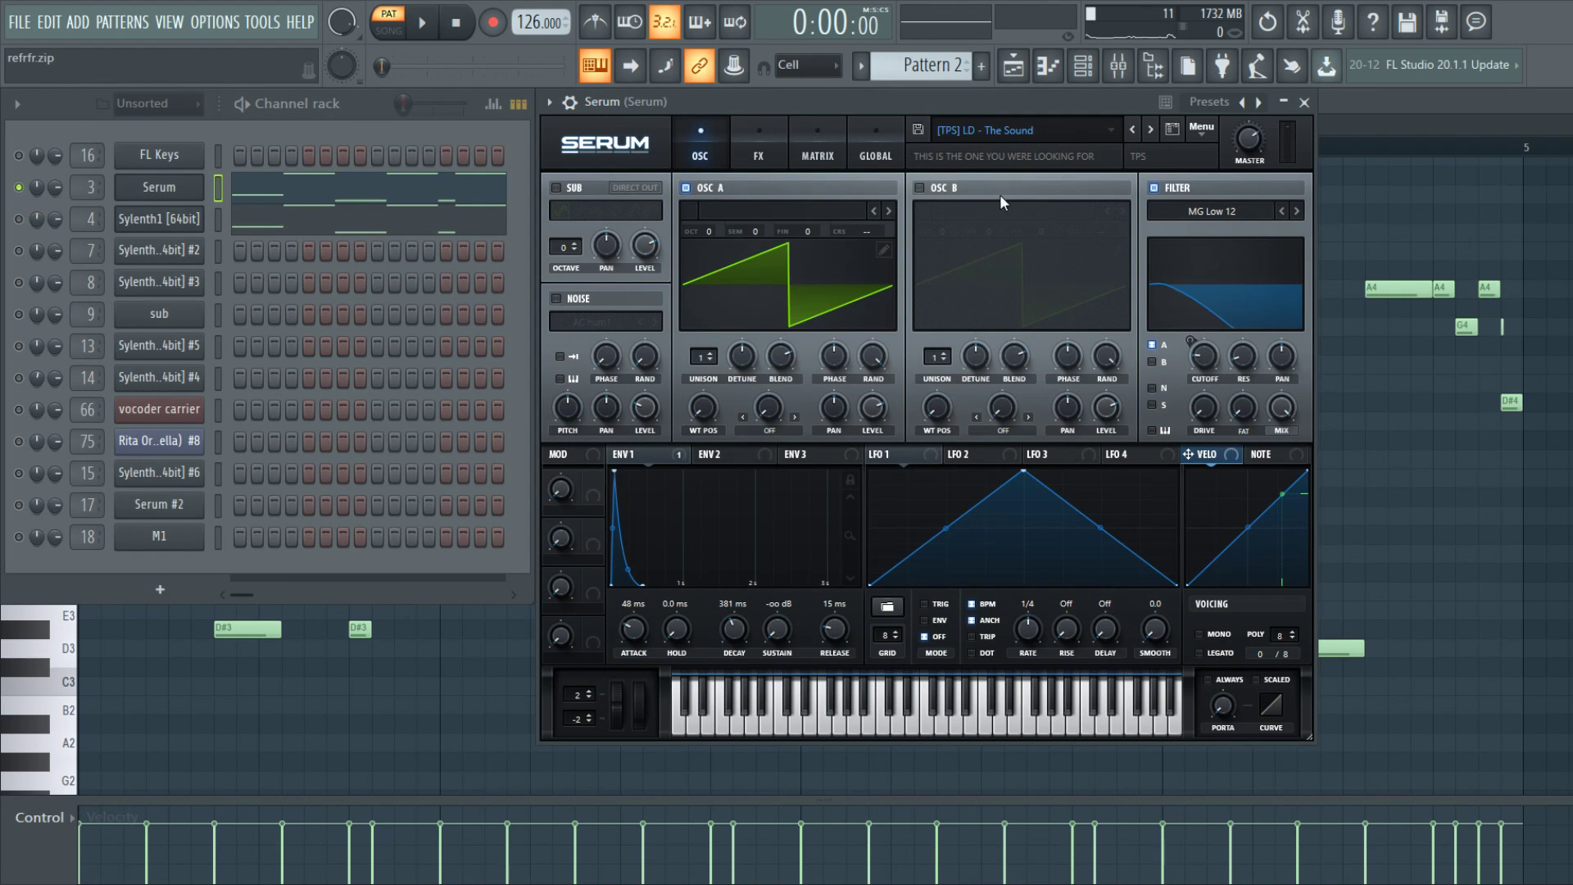
Audition Pattern 2's two lead layers: the Serum patch LD - The Sound and the Sylenth1 patch LD - The Fundamental.
key("space")
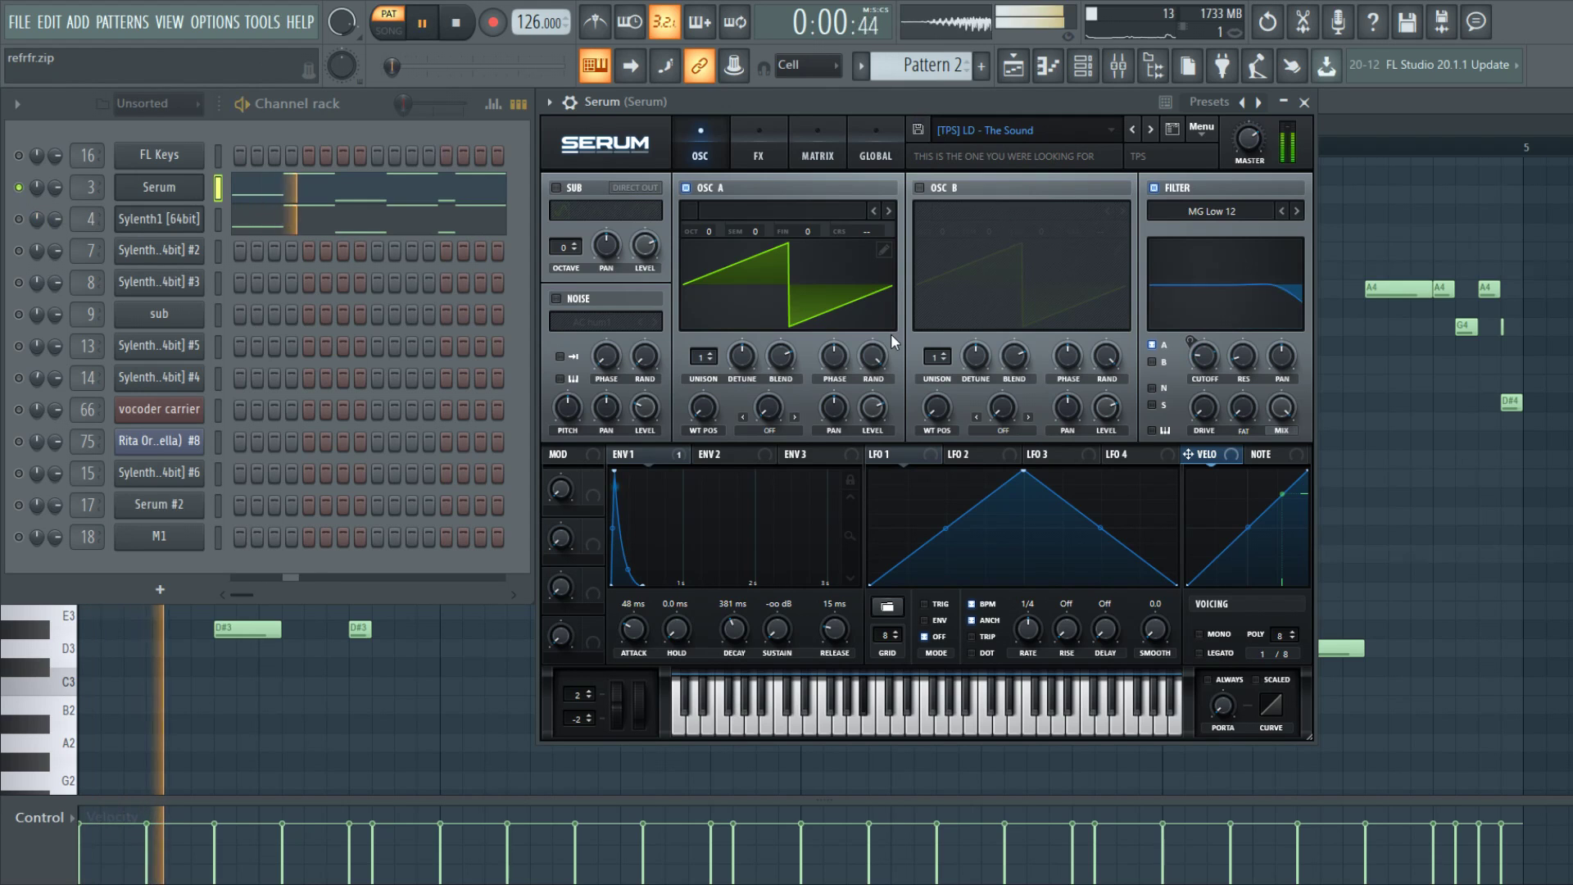
key("space")
left_click(259, 219)
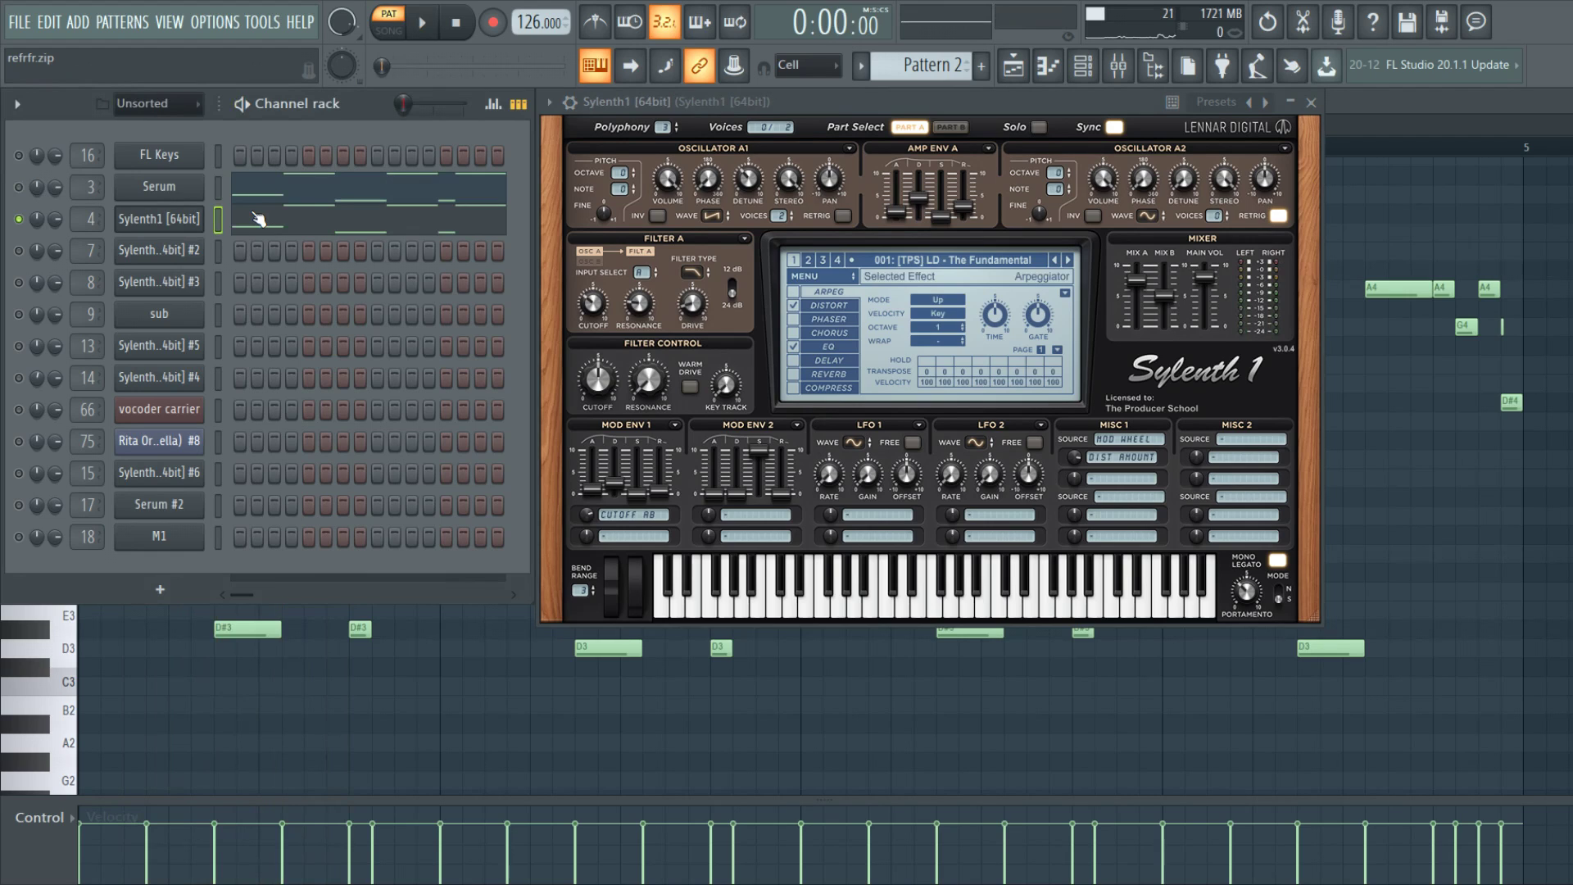
key("space")
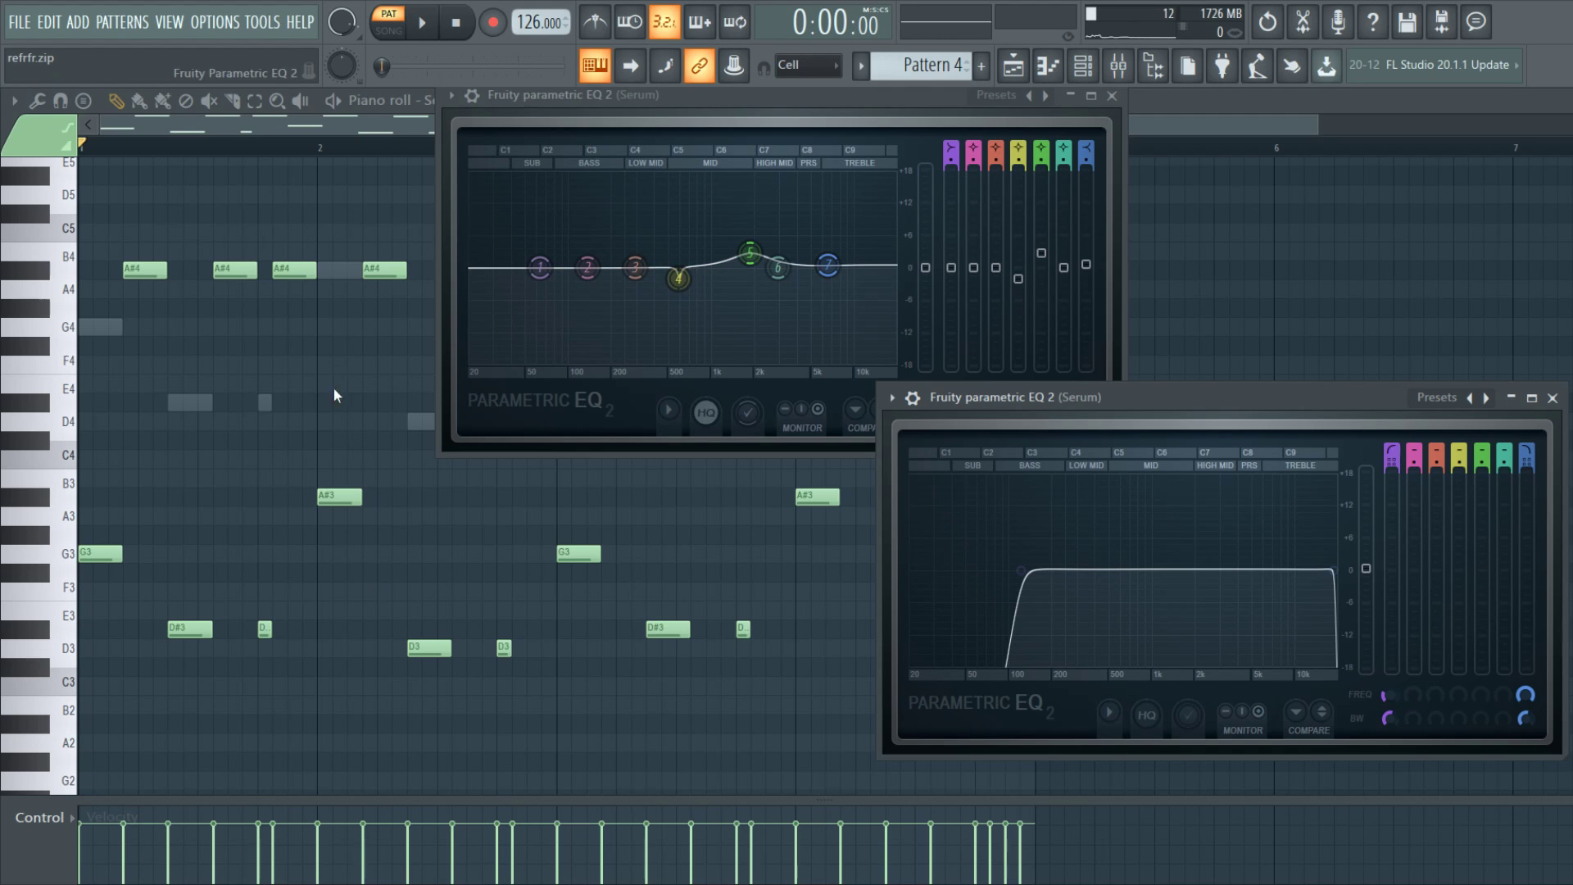
Examine the lead effects: Fruity parametric EQ 2 on Serum, Sausage Fattener on Sylenth1, and both Fruity Reeverb 2 instances on the Leads bus.
left_click(629, 106)
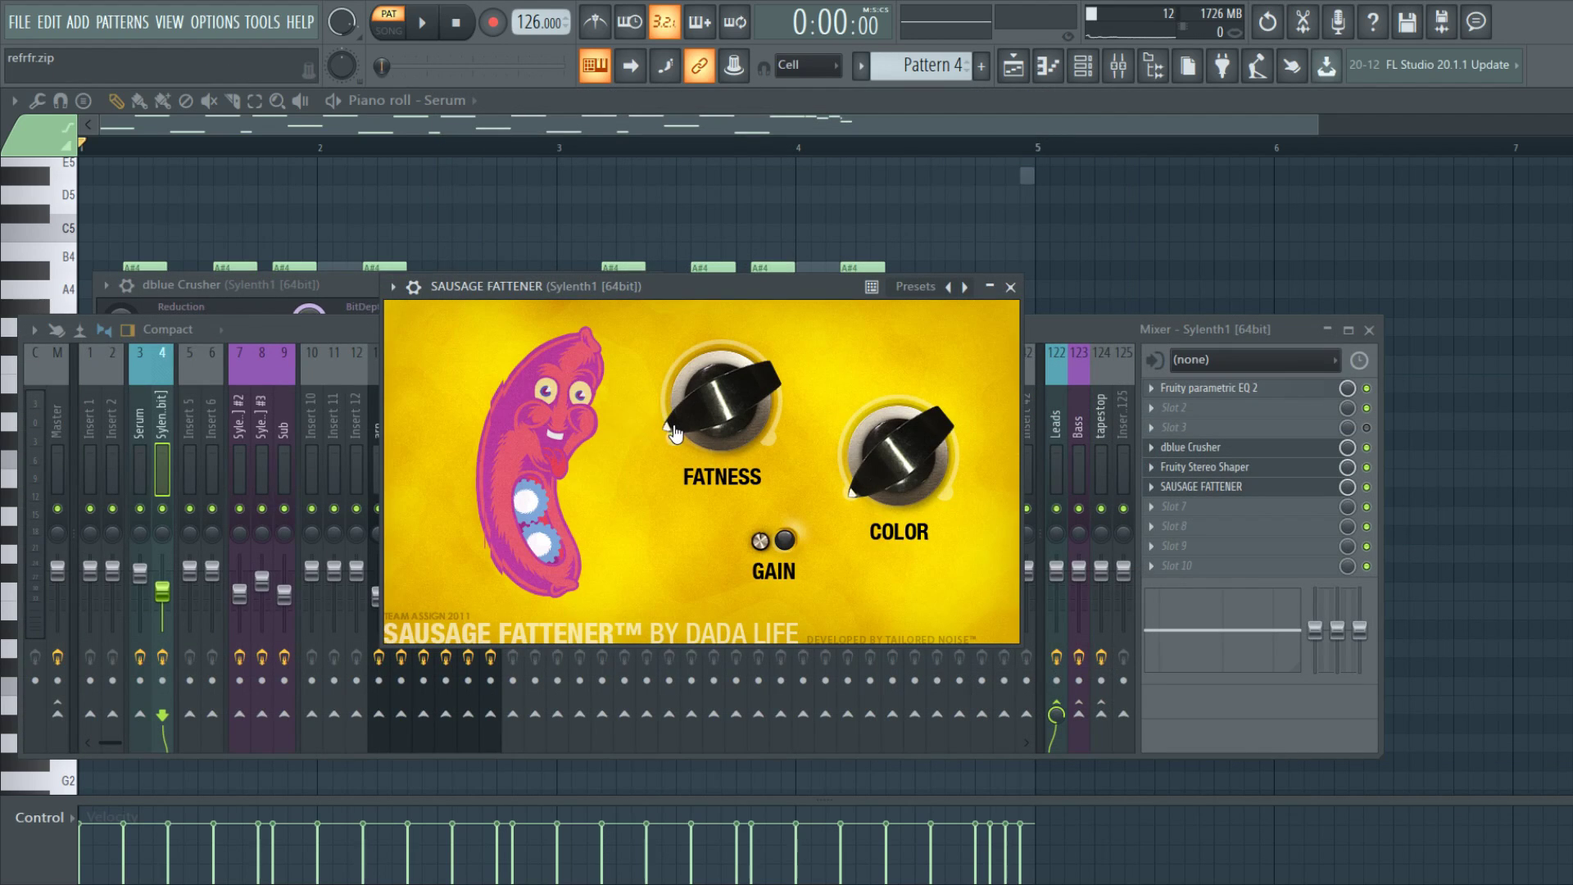
left_click_drag(672, 431, 672, 352)
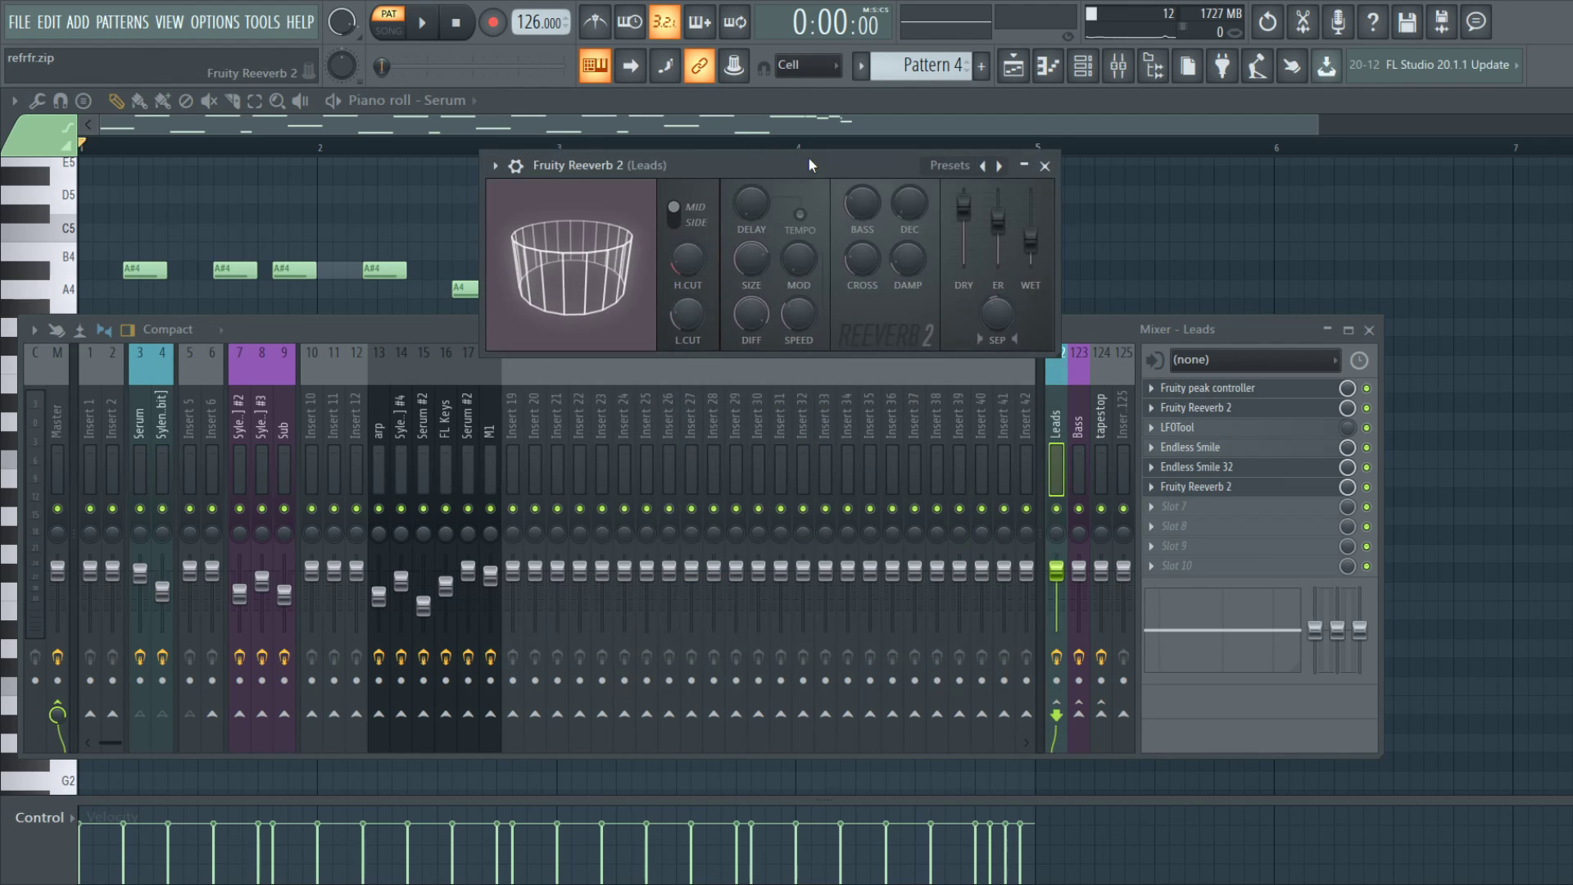
left_click(1180, 487)
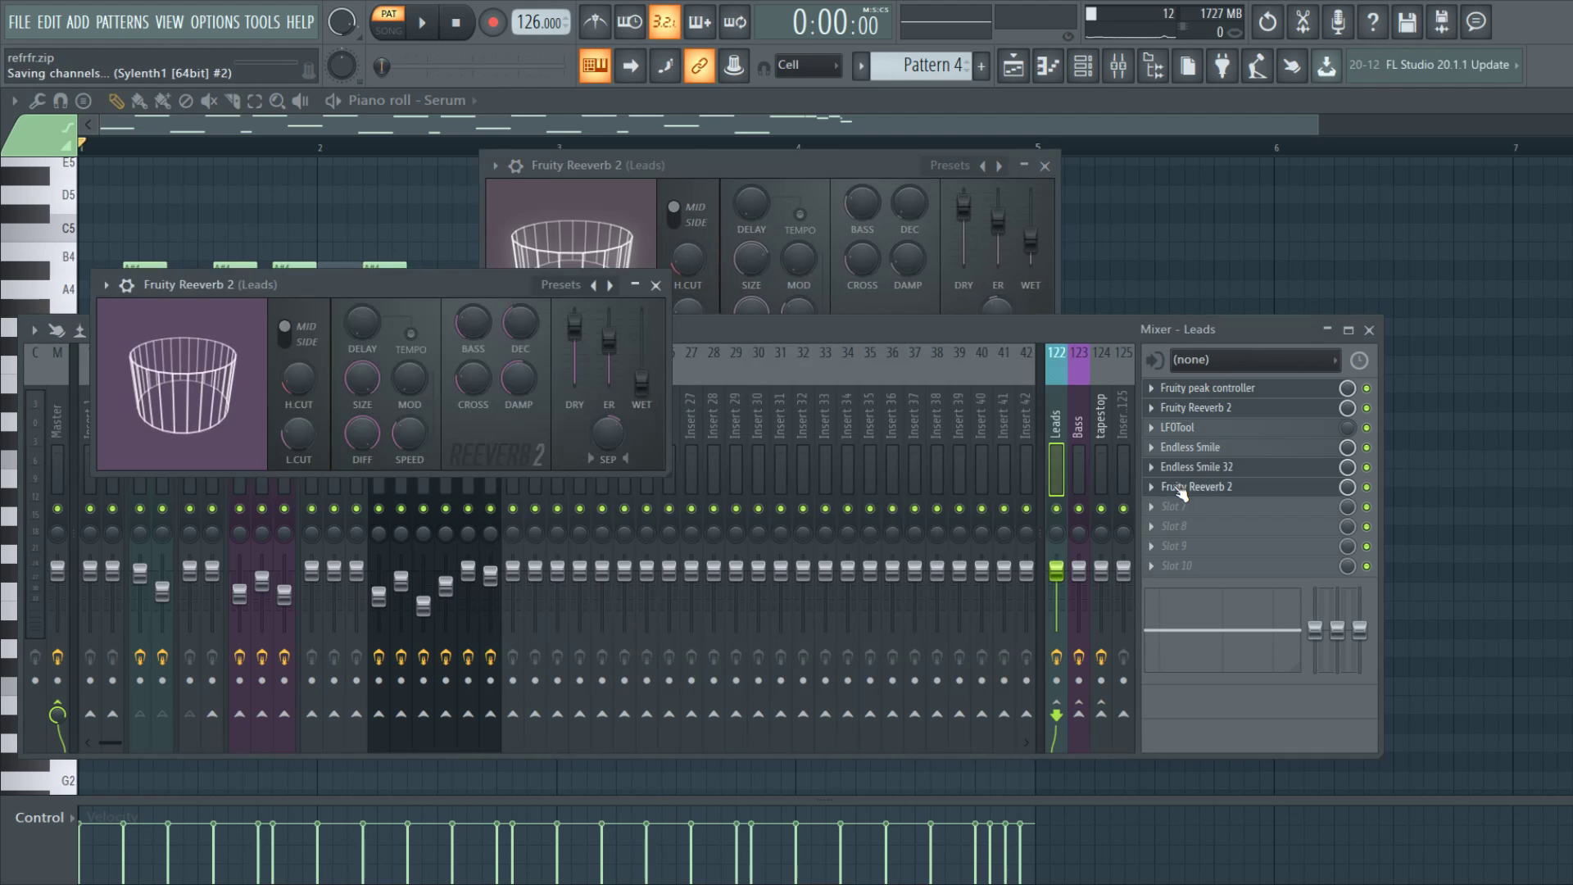
left_click(655, 285)
left_click_drag(655, 160, 612, 203)
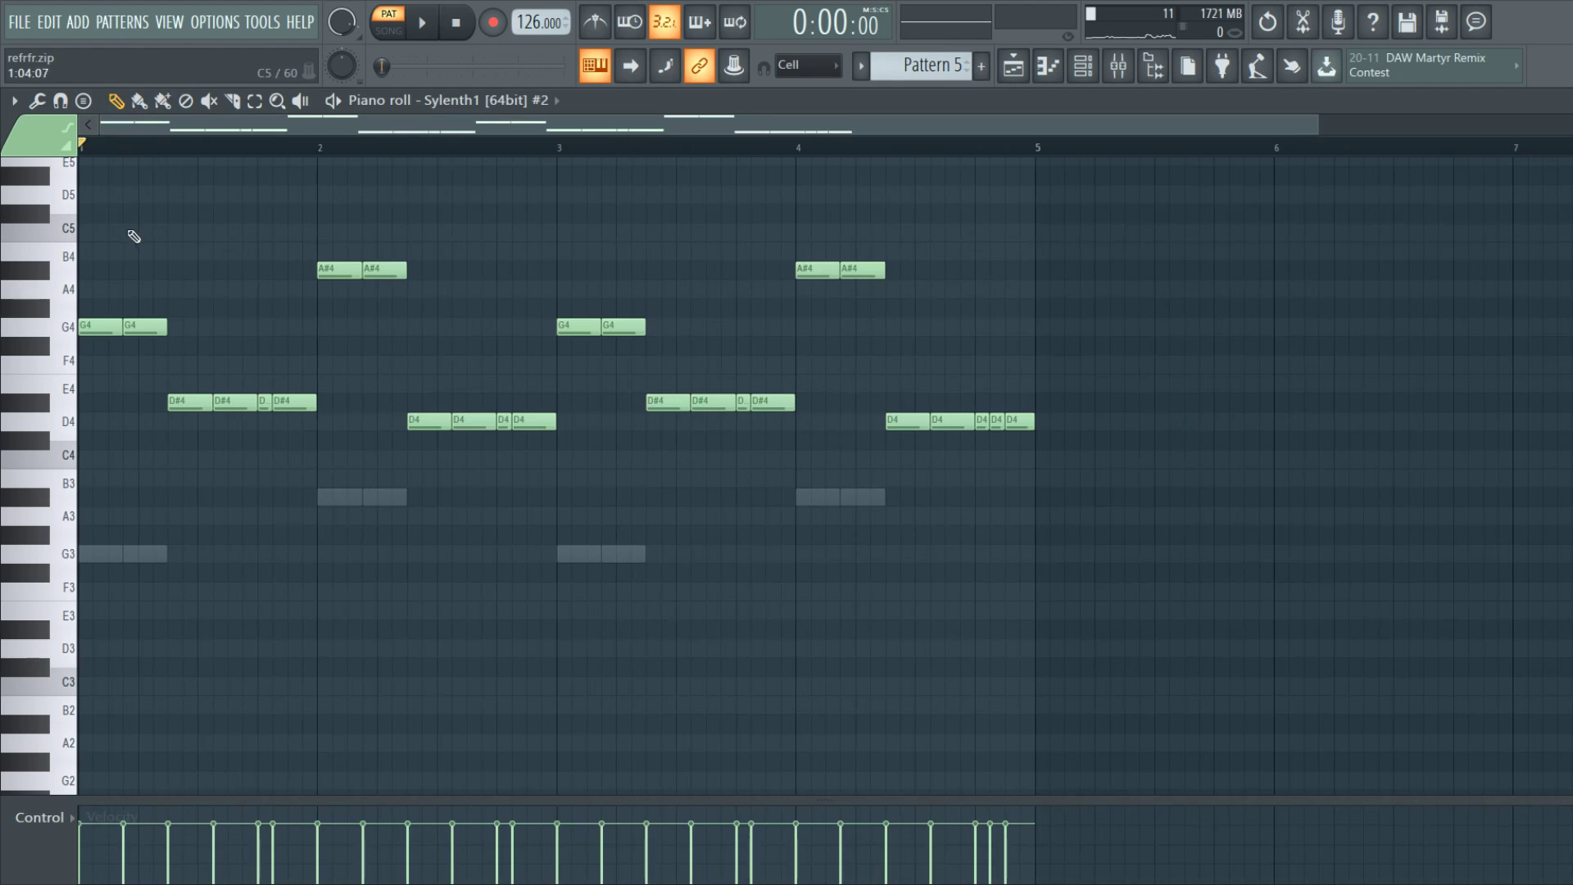
Examine the Sylenth1 #2 bass notes of Pattern 5 in the piano roll and play them back.
left_click_drag(99, 204, 1029, 474)
left_click(112, 242)
left_click(886, 453)
key("space")
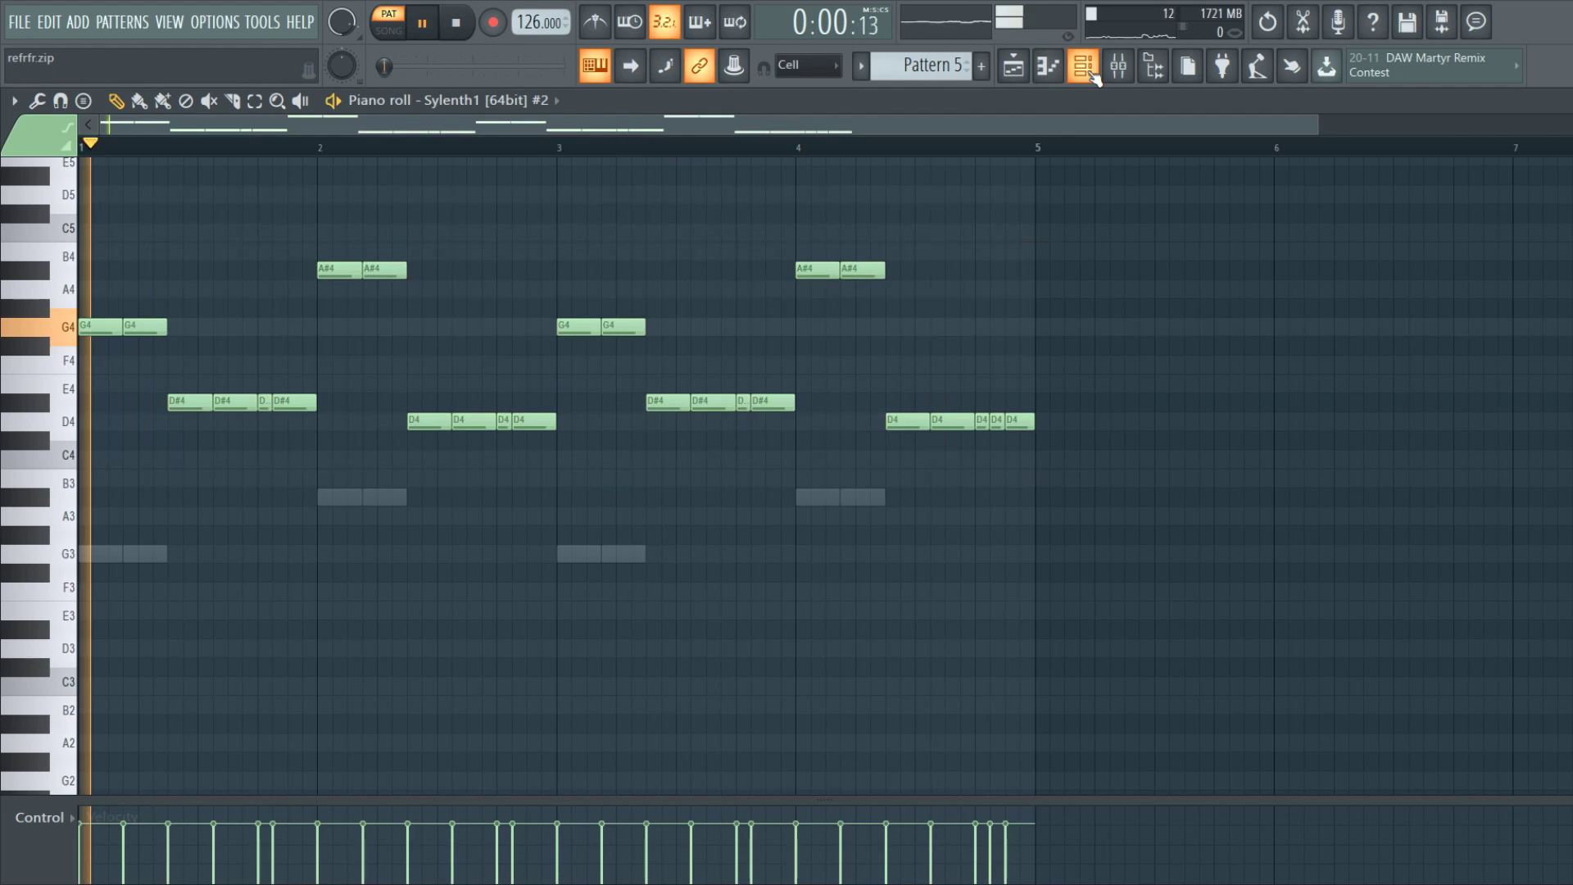
left_click(1083, 67)
left_click(1083, 67)
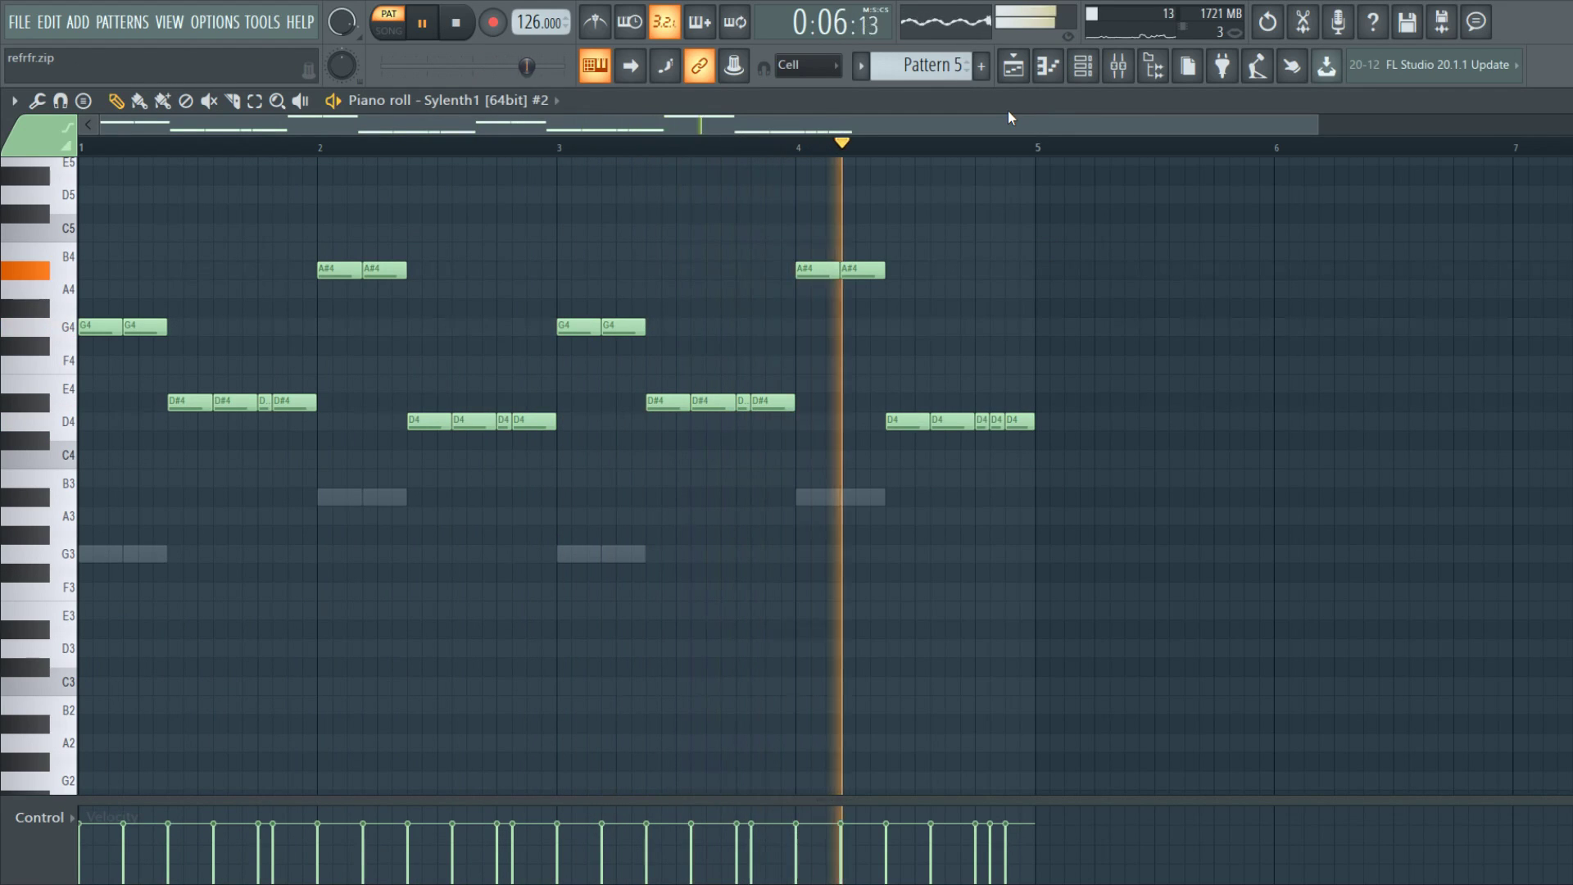
key("space")
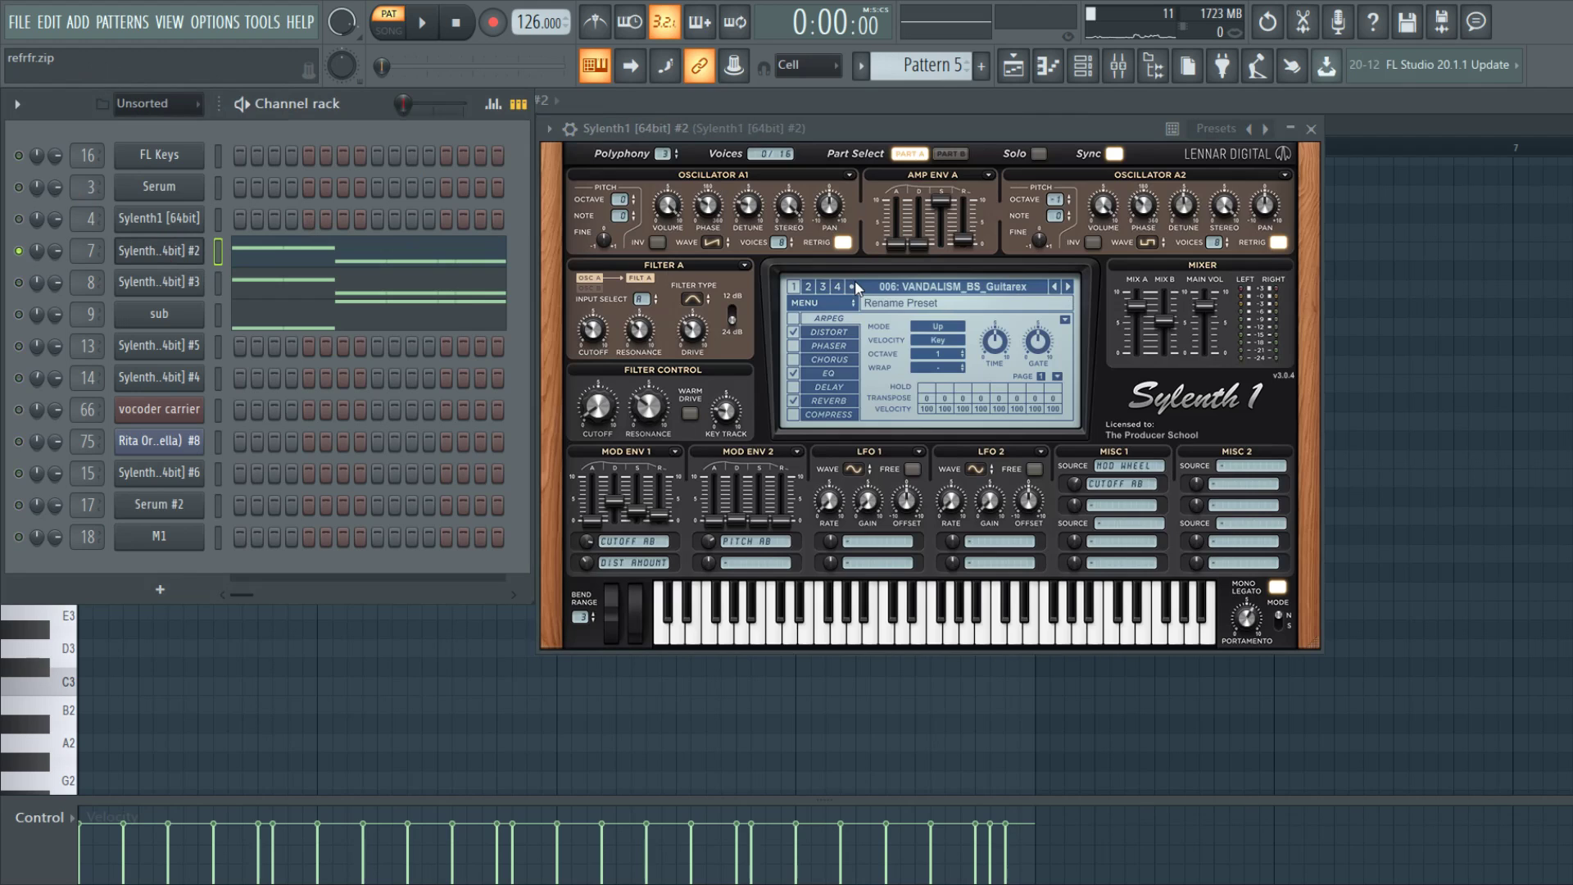
Audition the Sylenth1 #2 bass patch VANDALISM_BS_Guitarex and the Sylenth1 #3 bass patch BS - Sique.
key("space")
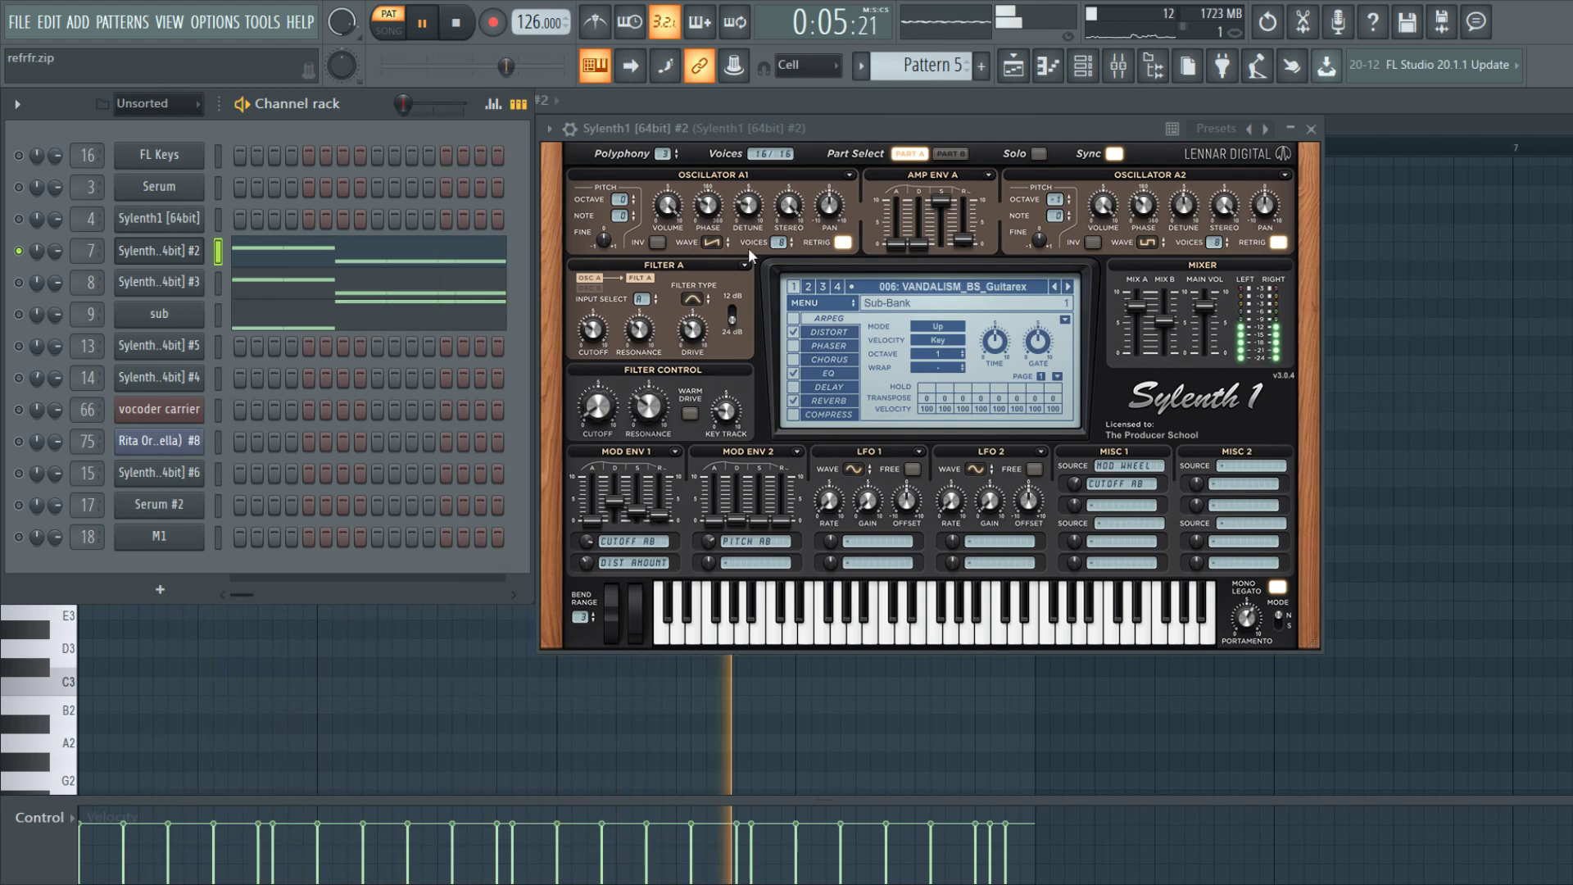
key("space")
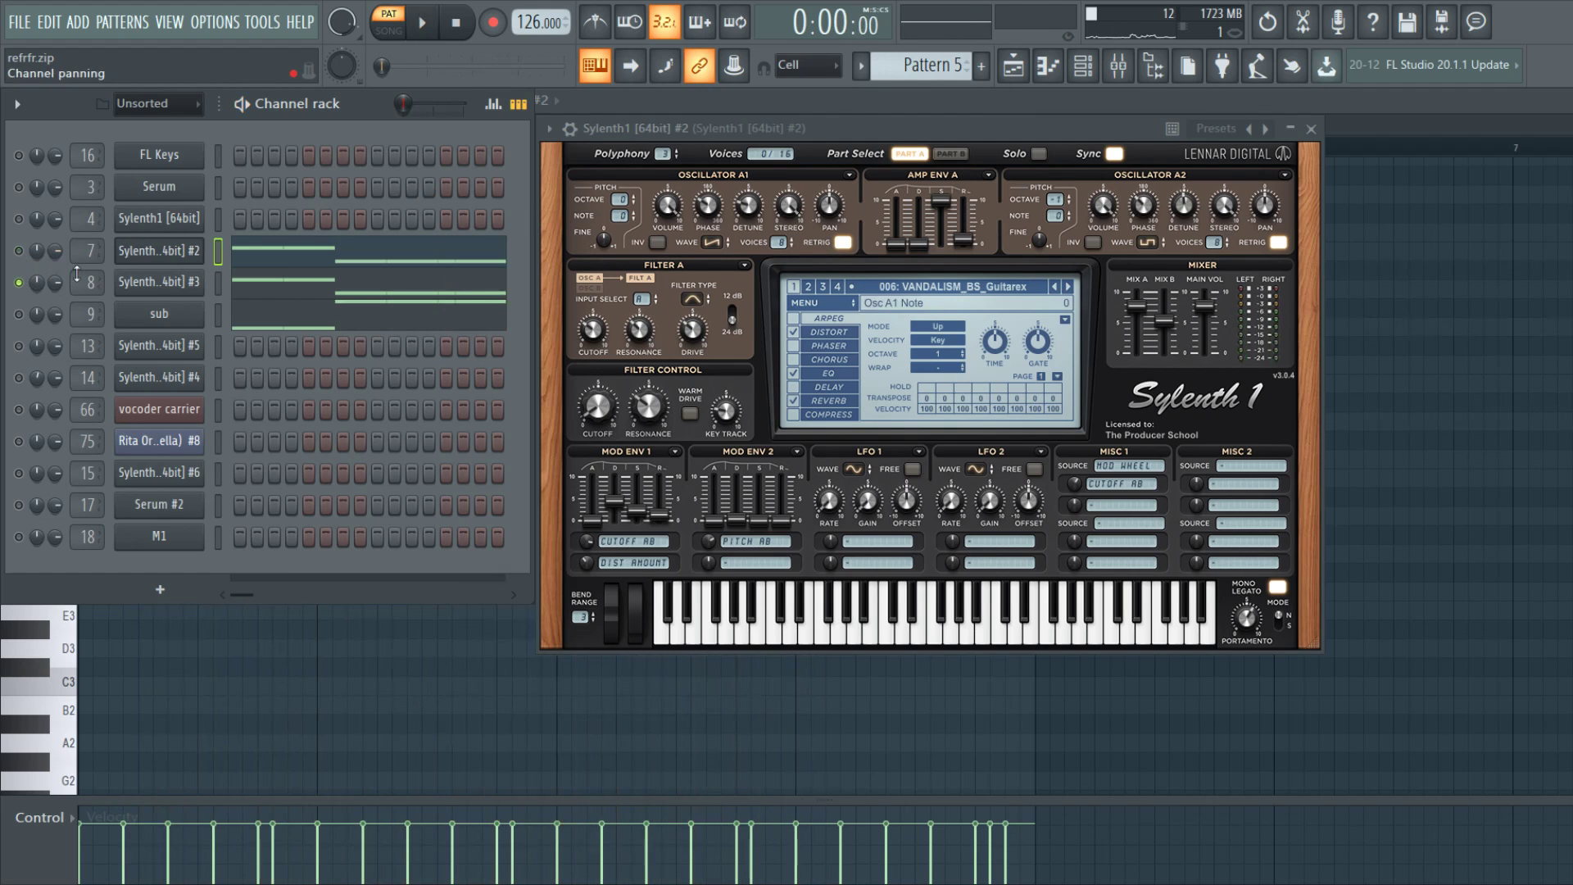
left_click(151, 281)
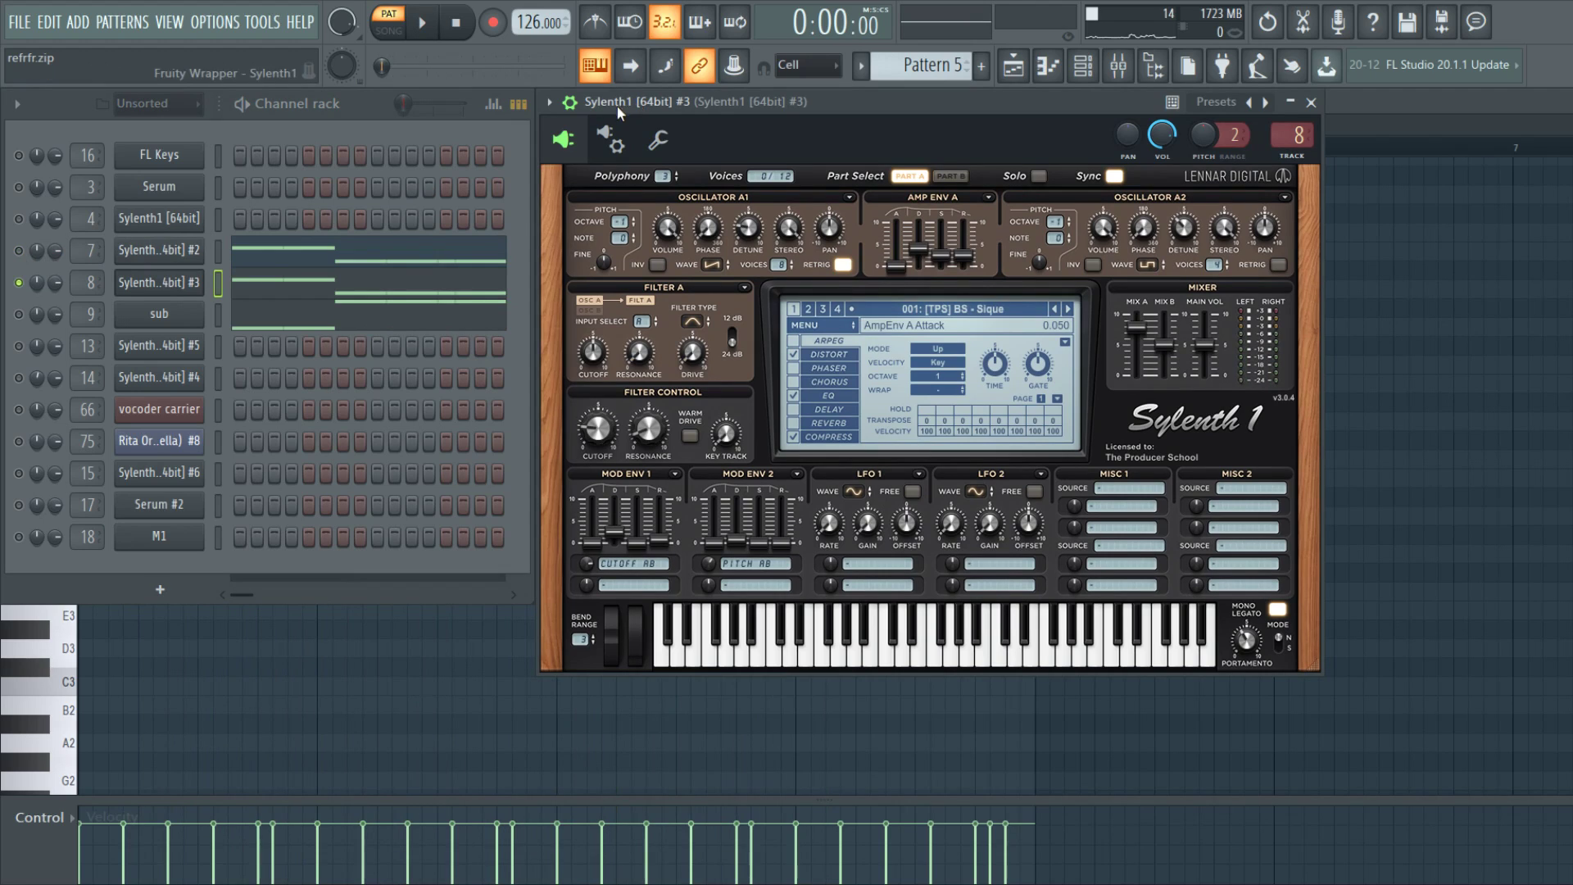
key("space")
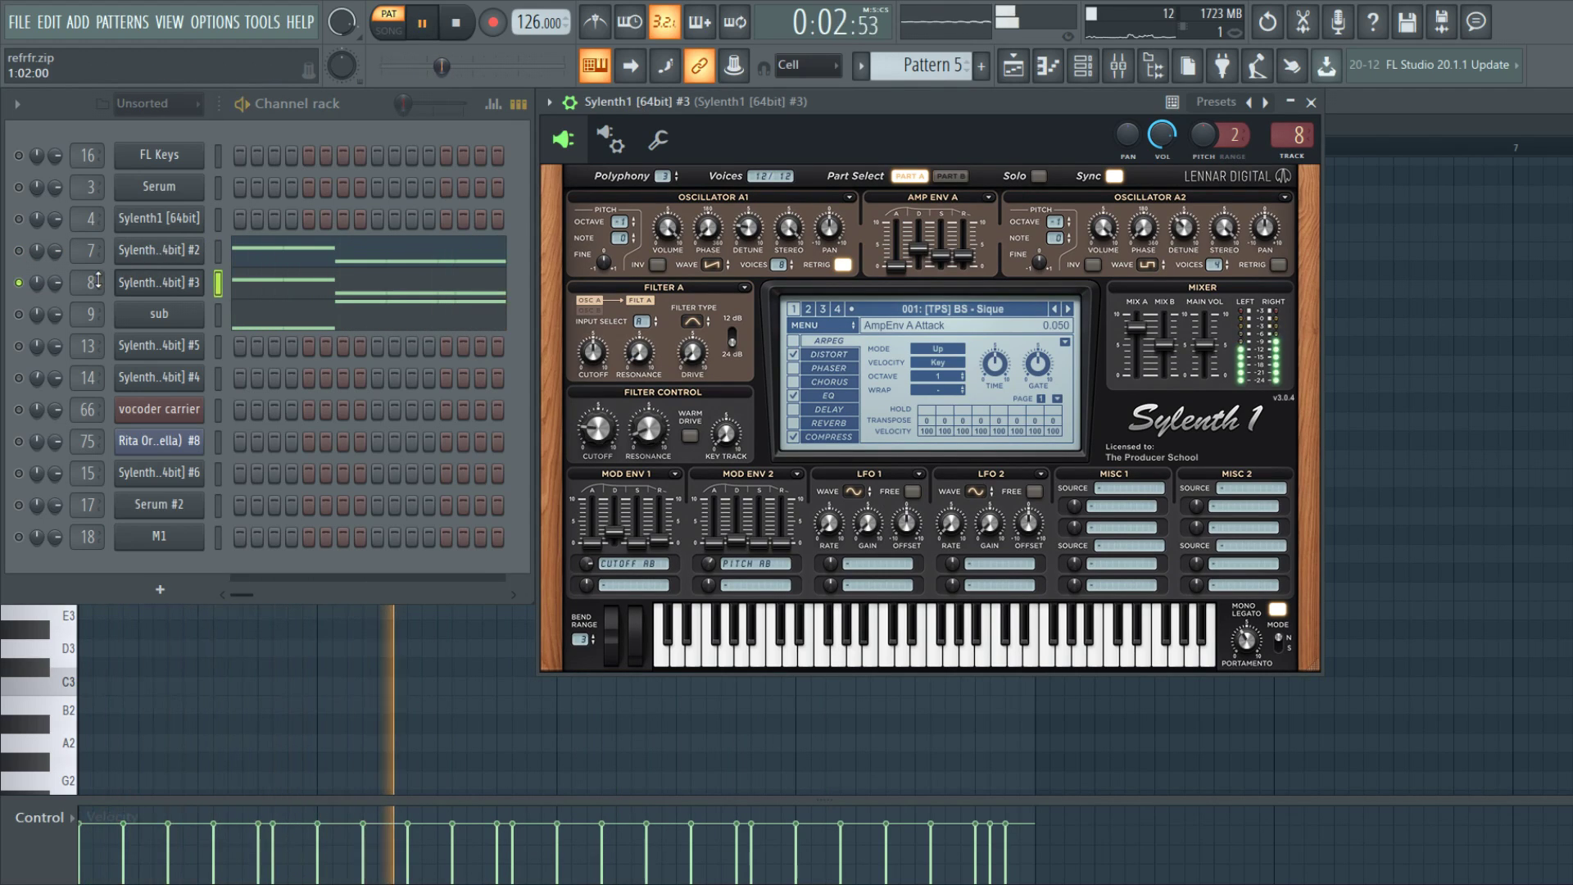
key("space")
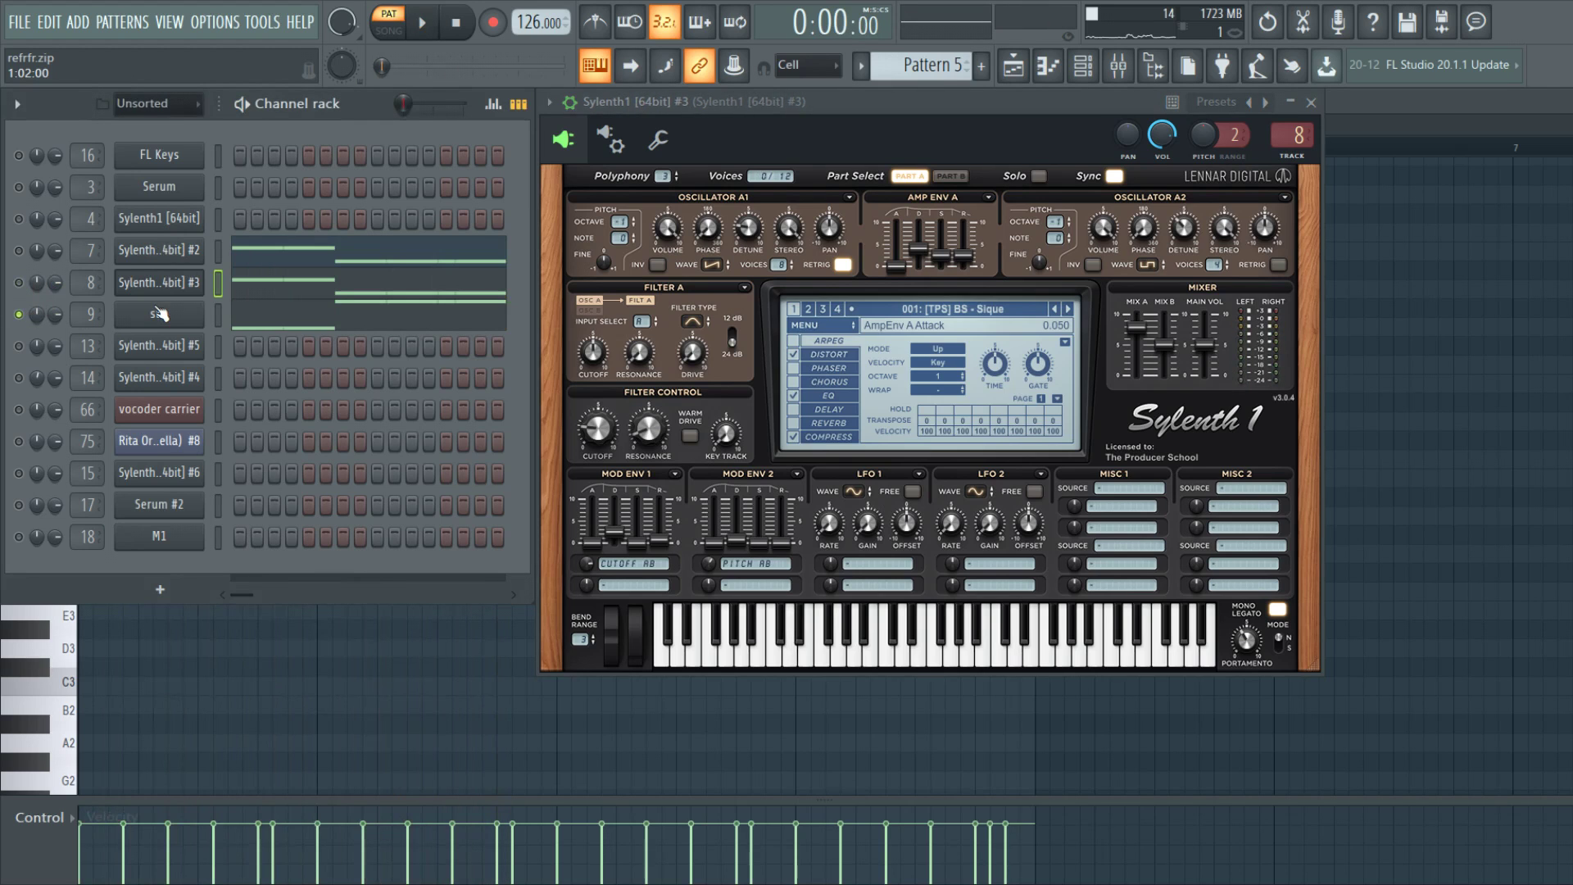
Open the Serum instance of the sub channel and audition its TxL Sub patch.
left_click(160, 314)
key("space")
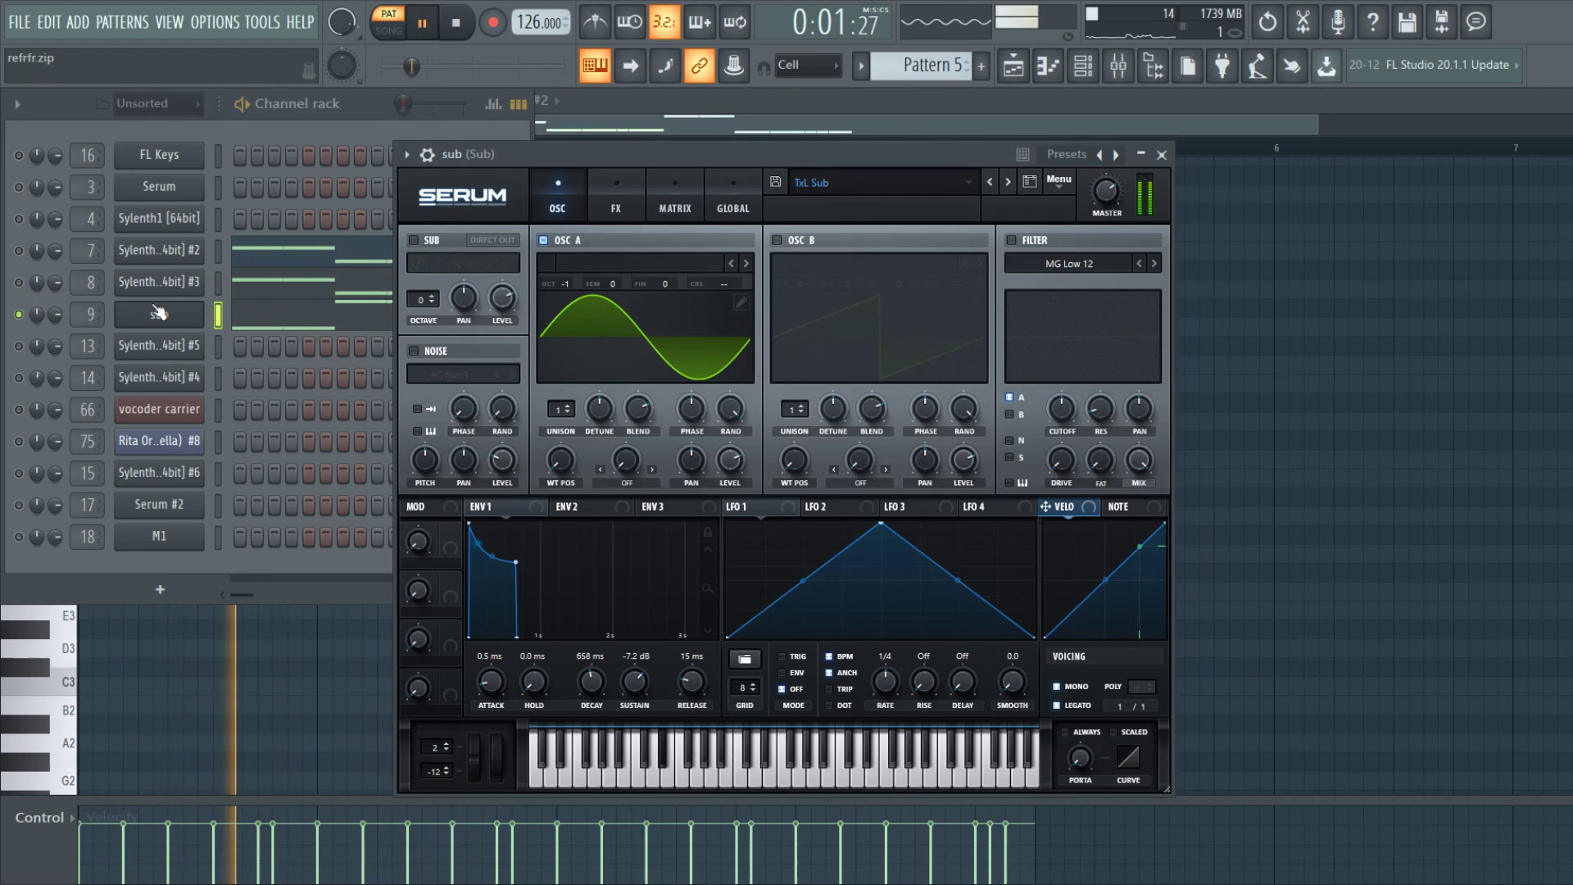
left_click(19, 312)
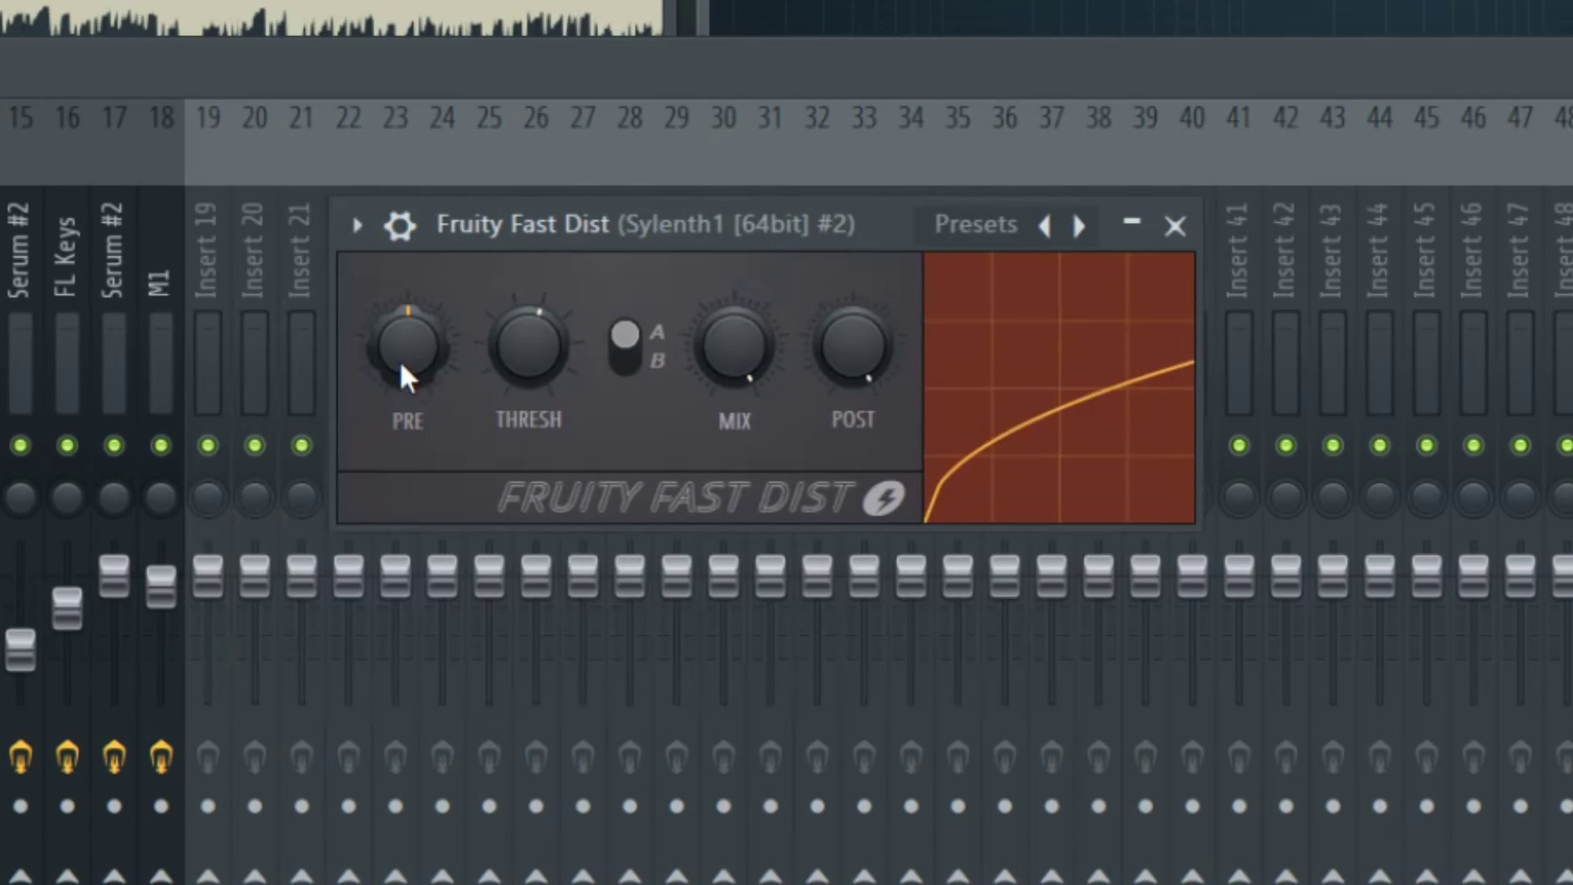
Examine the bass effects: Fruity Fast Dist on Sylenth1 #2, Sausage Fattener on Sylenth1 #3, and the LFOTool curve on the Bass bus.
left_click_drag(400, 360, 399, 323)
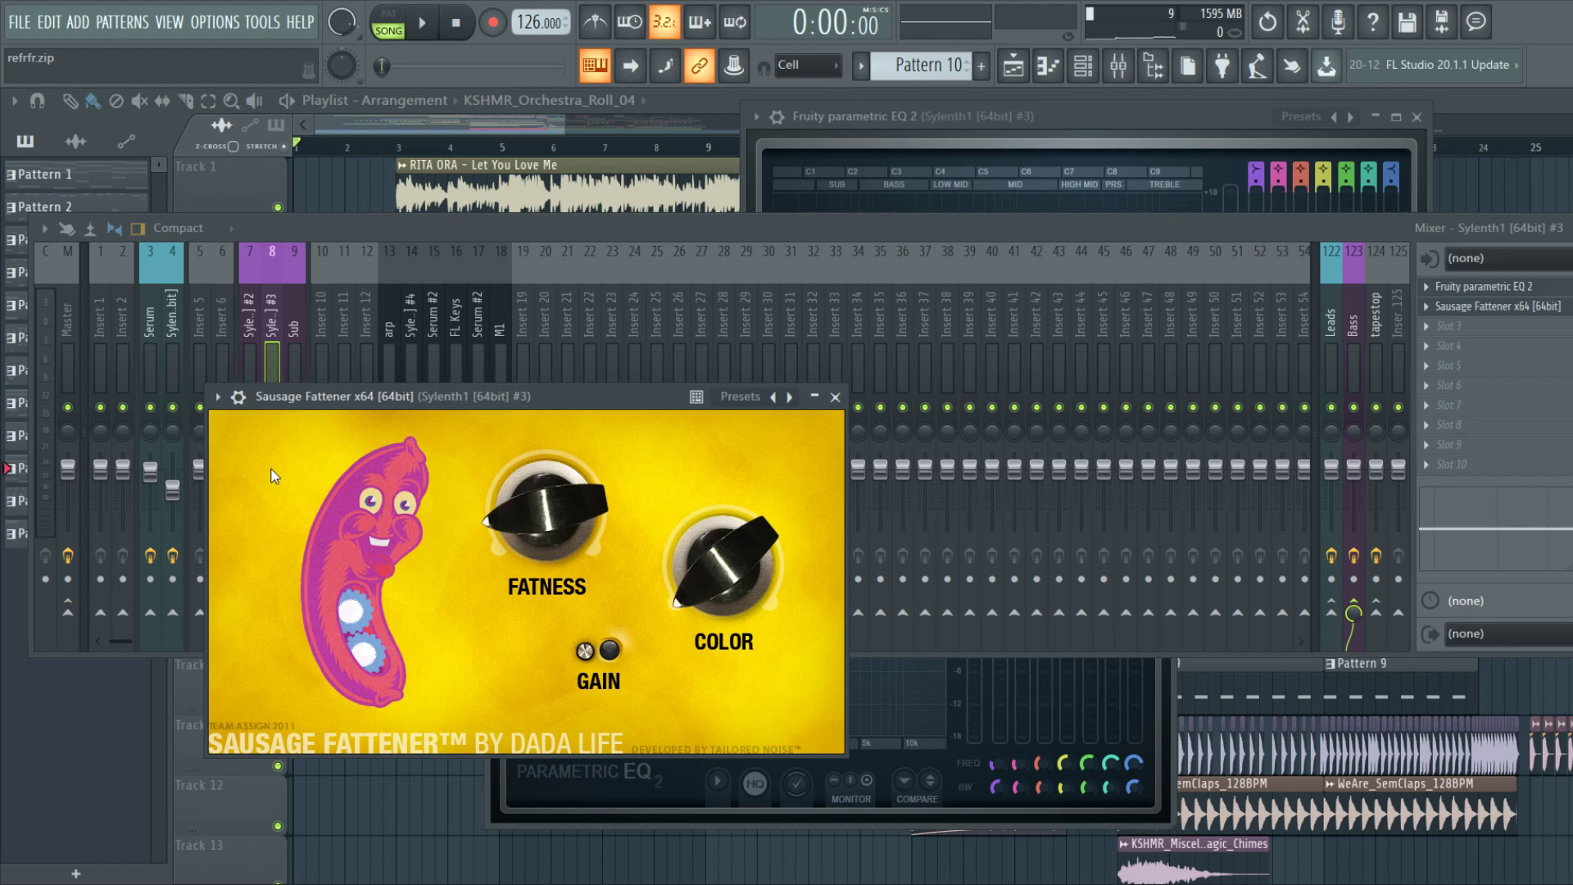
mouse_move(541, 467)
left_mouse_down()
mouse_move(540, 413)
mouse_move(535, 500)
mouse_move(536, 369)
mouse_move(537, 484)
left_mouse_up()
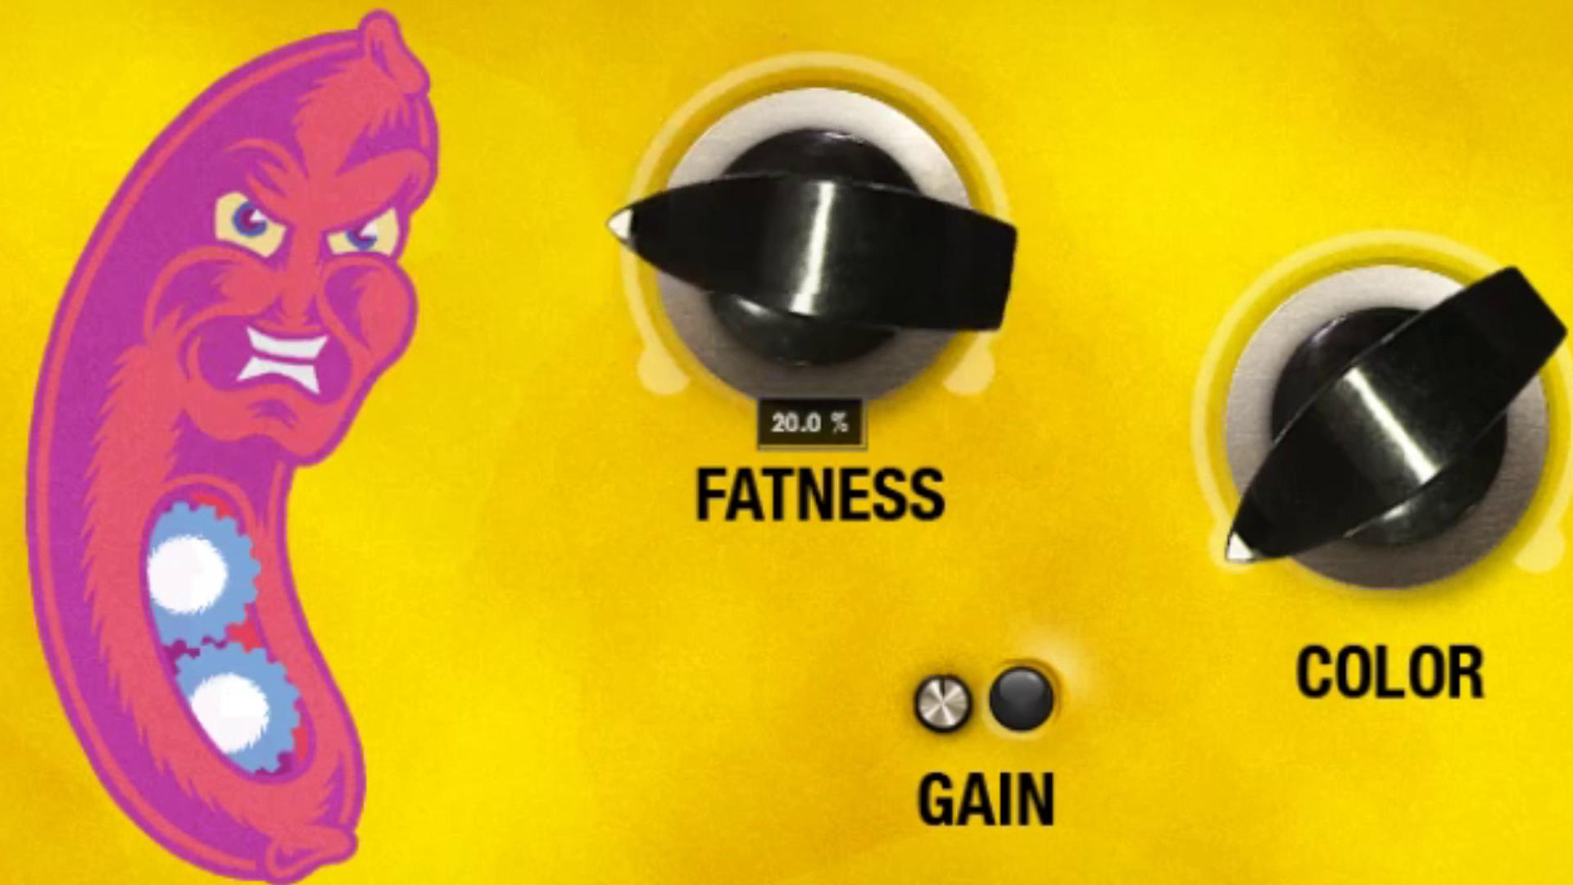
left_click_drag(811, 246, 811, 271)
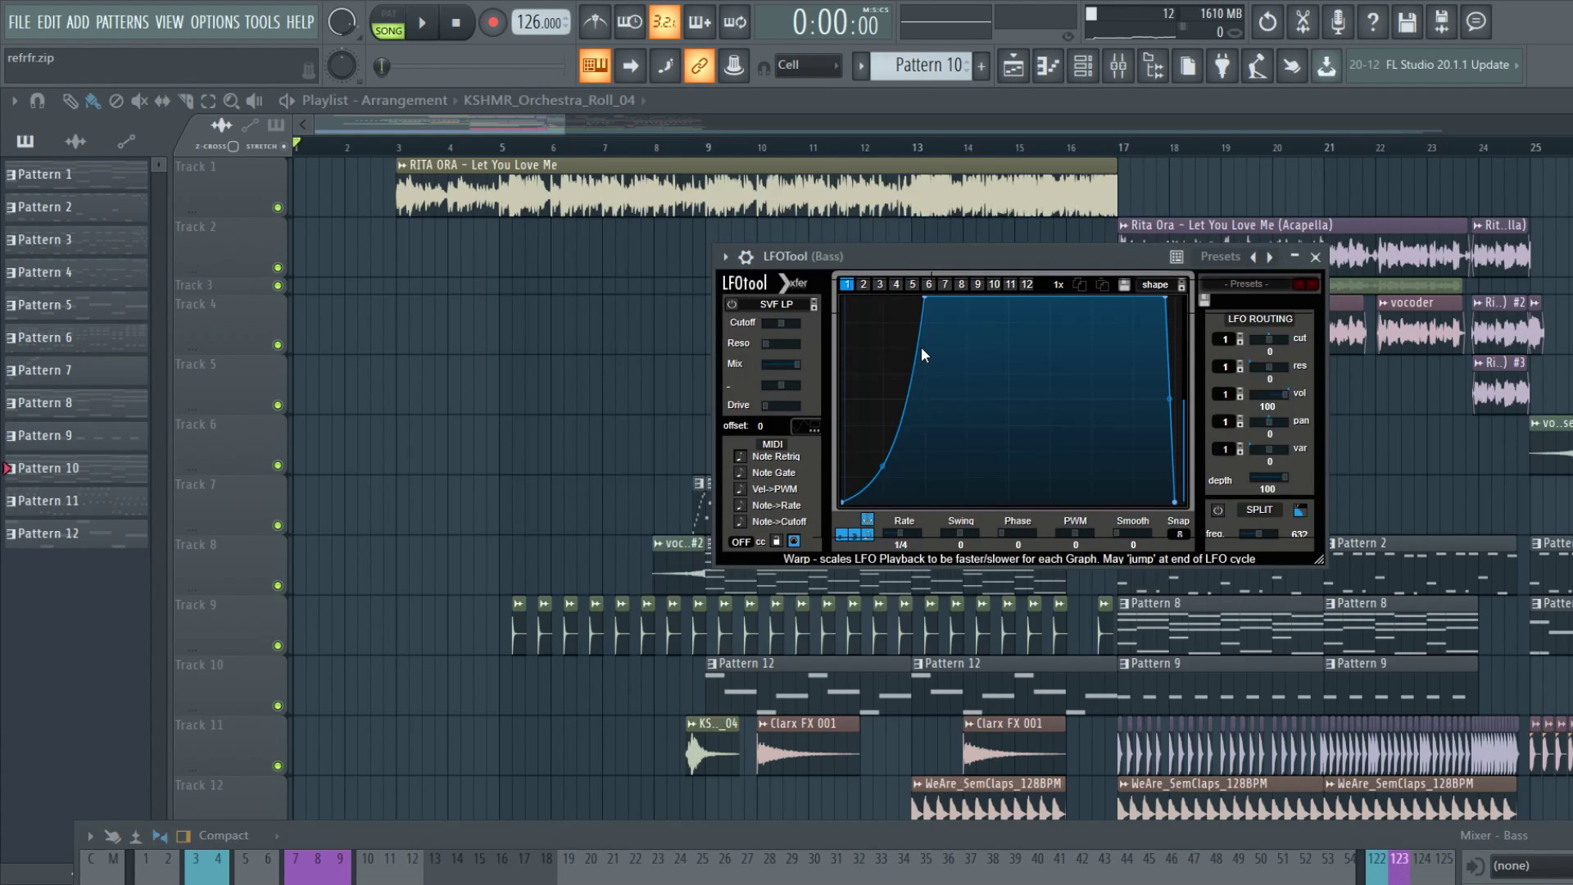
left_click(921, 346)
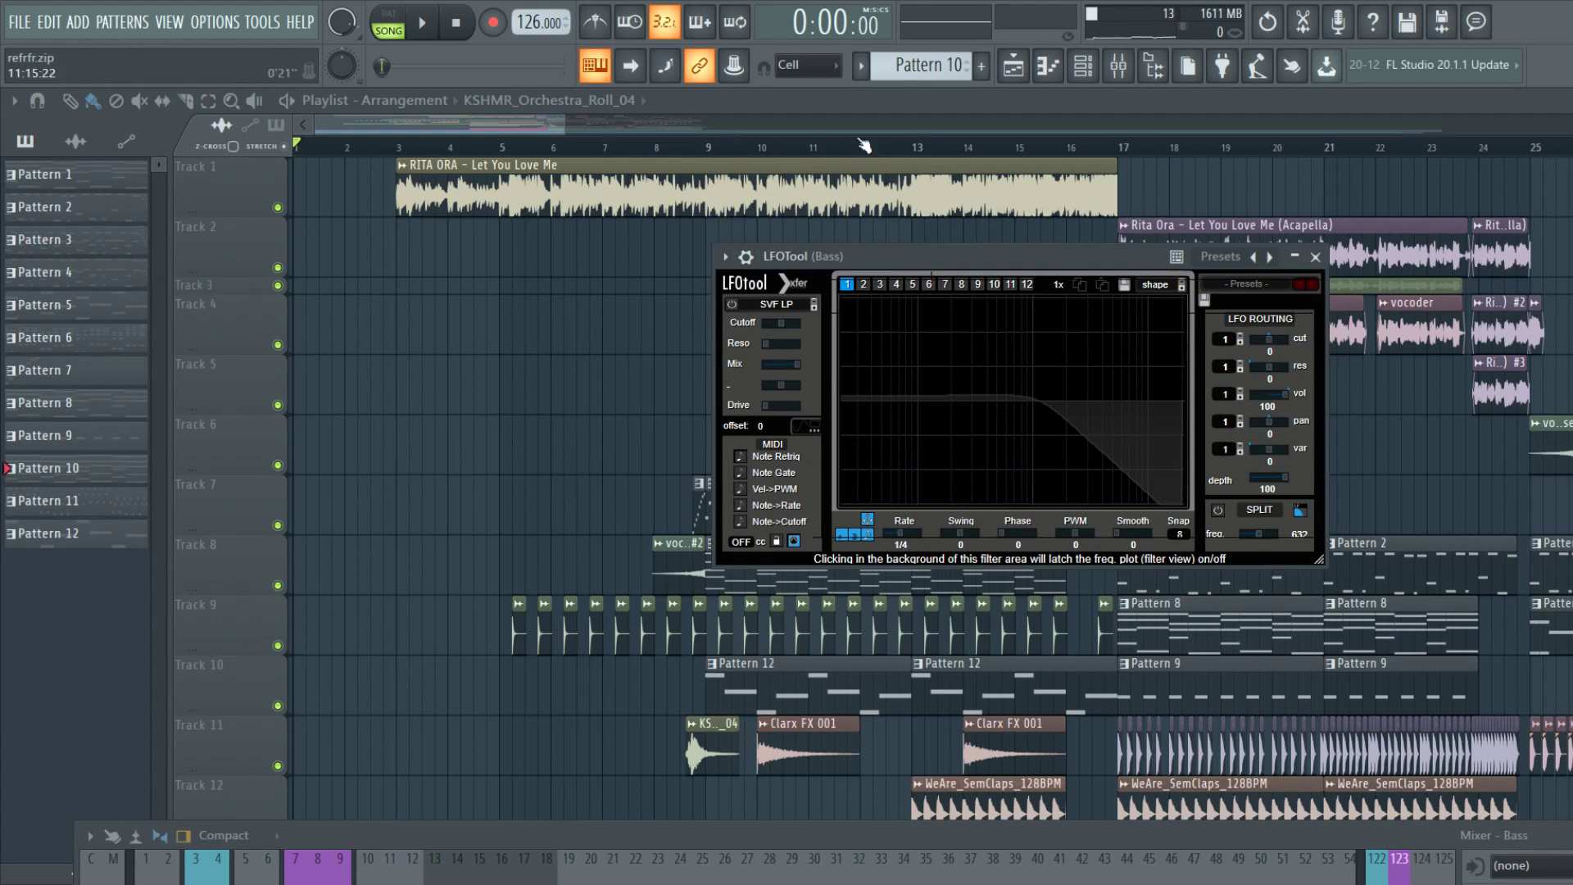
left_click(836, 304)
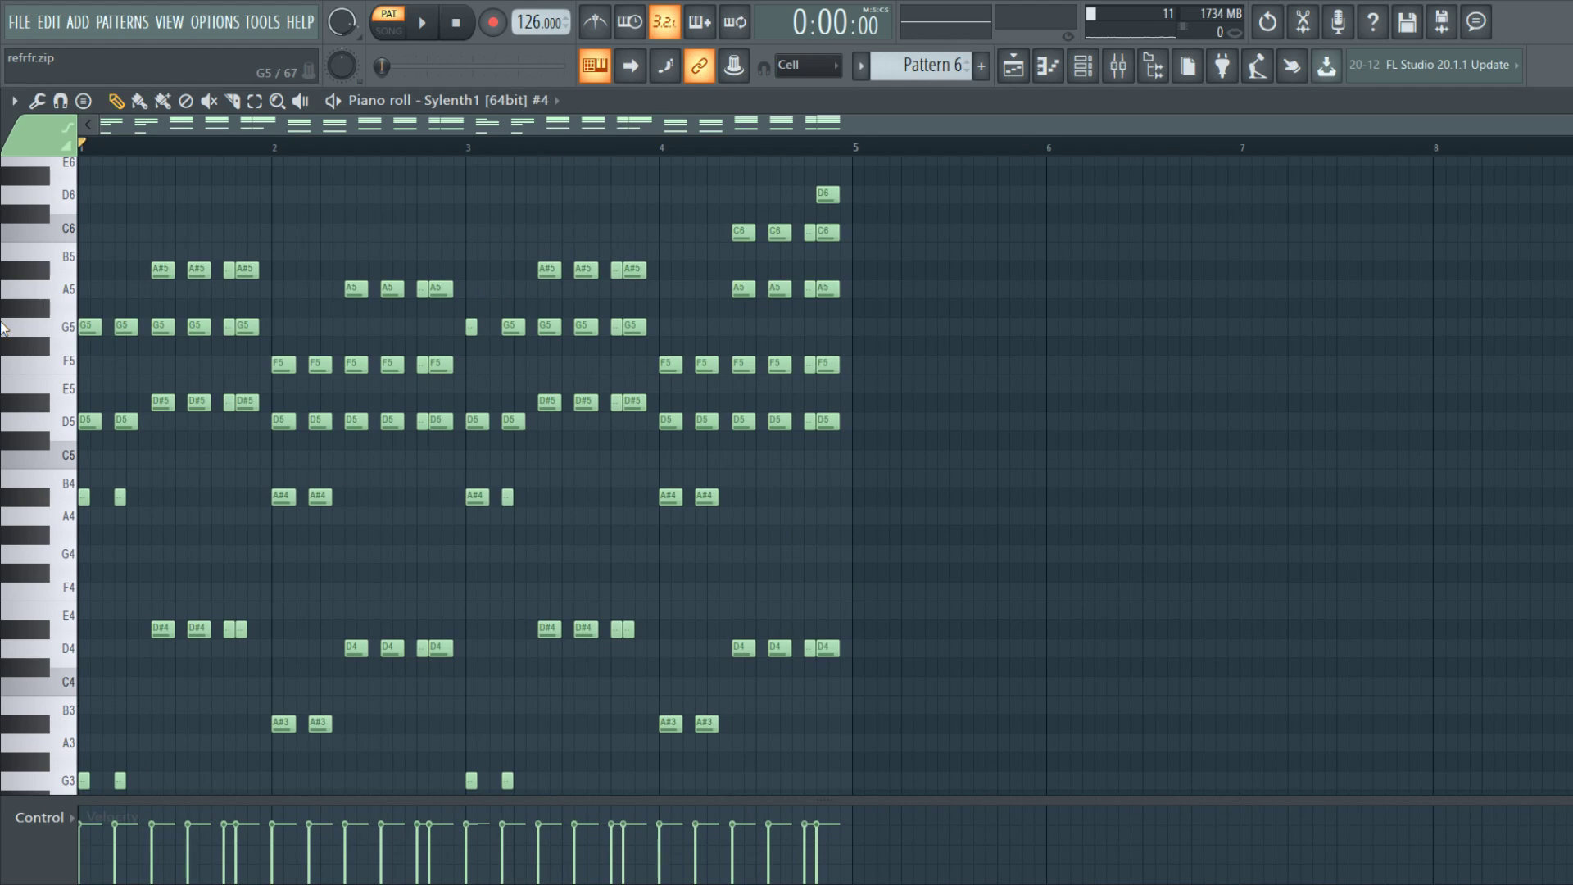
Play back the Sylenth1 #4 chords of Pattern 6 and show the mixer.
key("space")
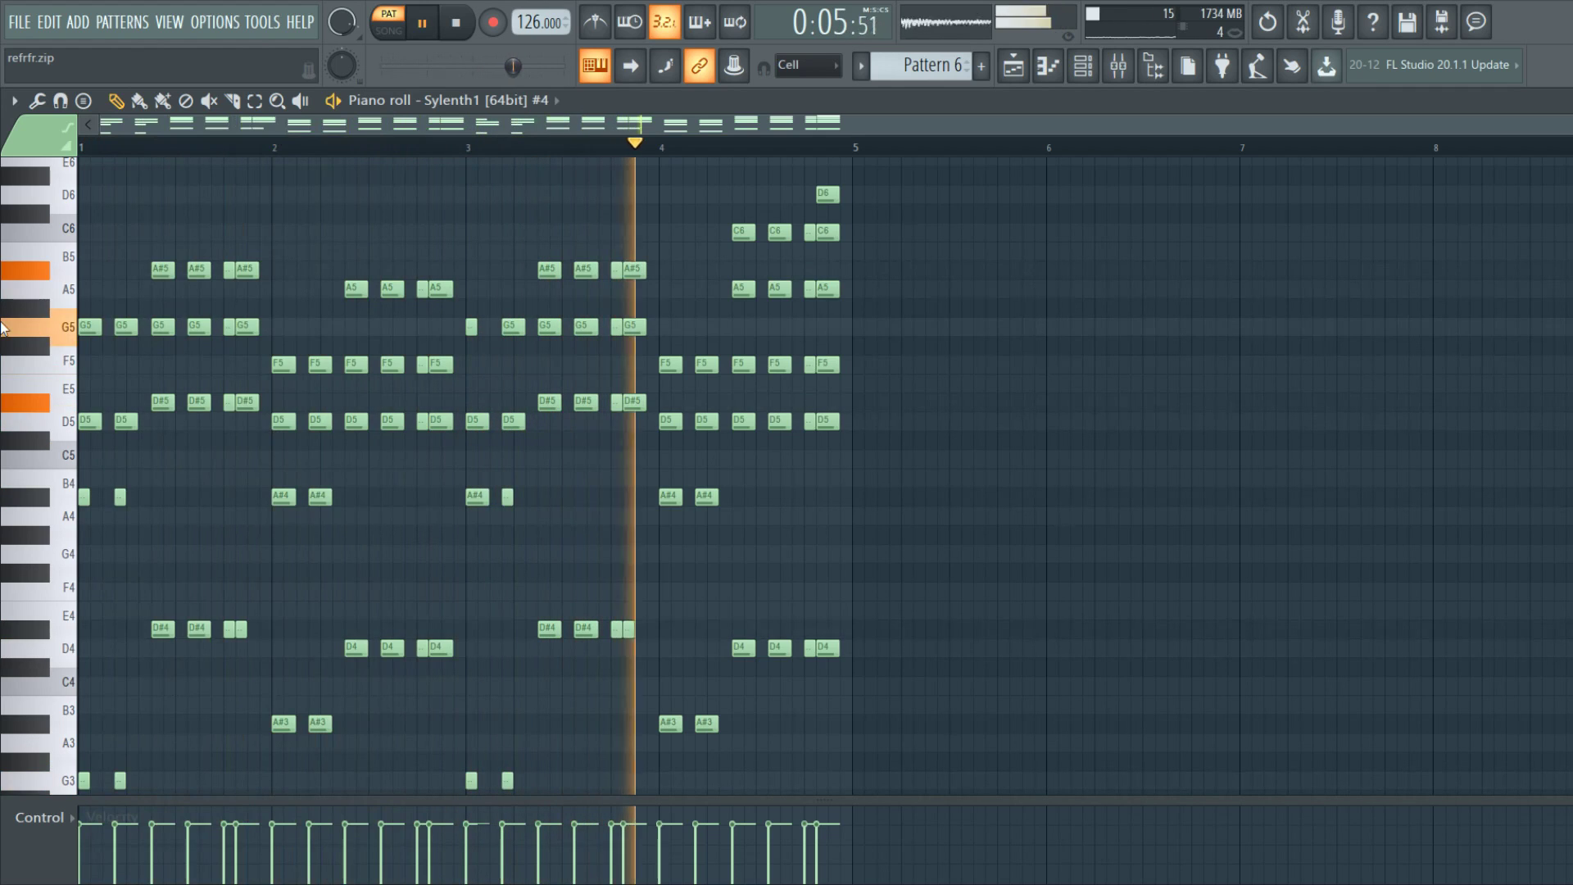
left_click(1117, 64)
key("space")
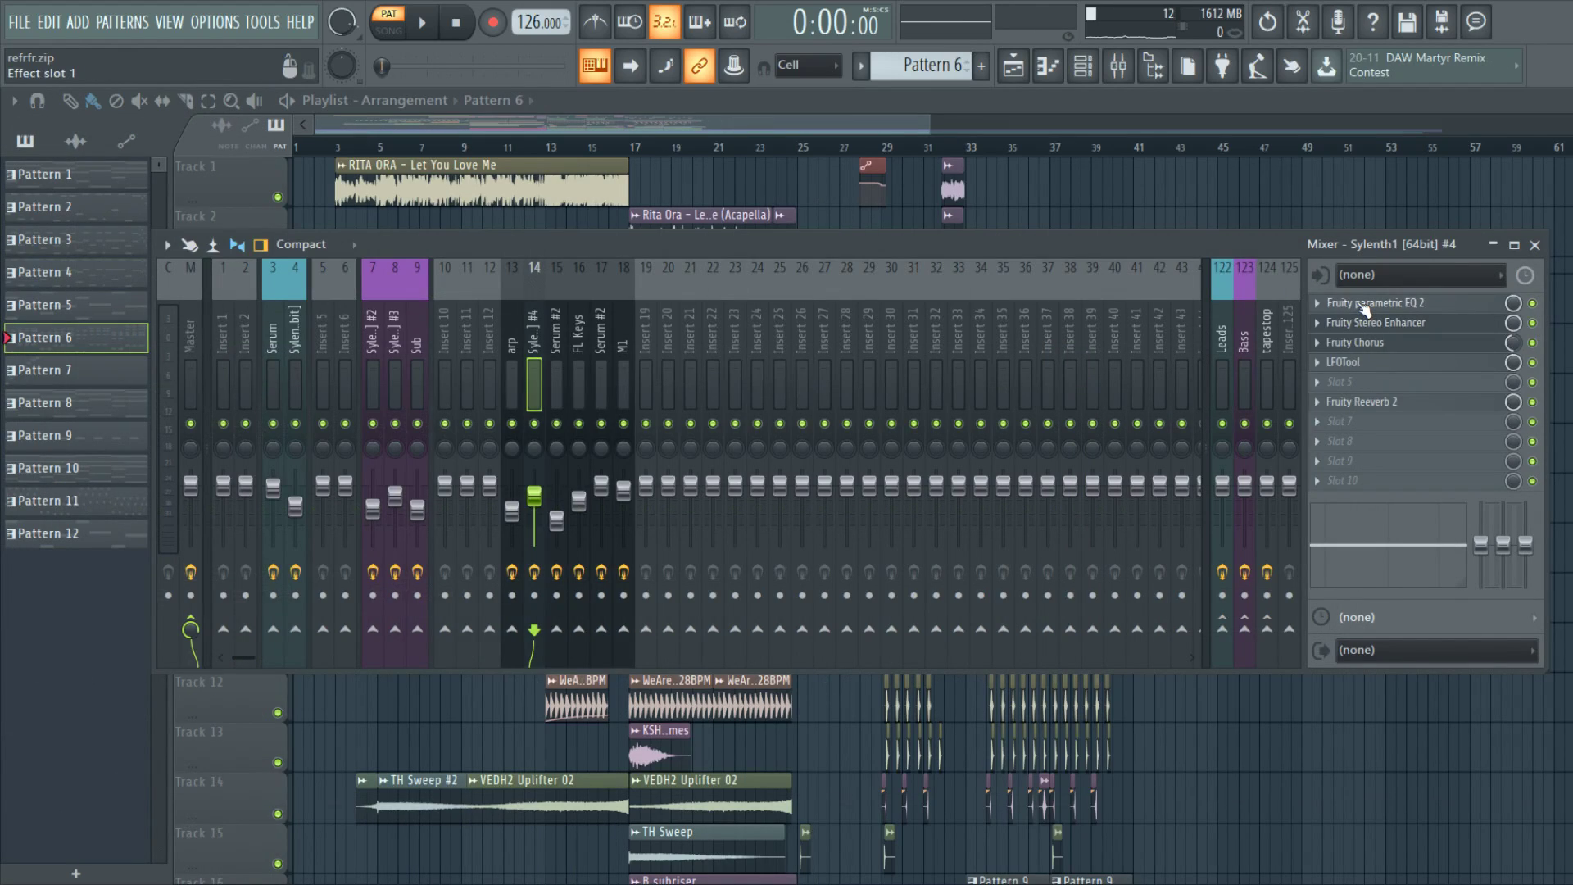
Examine the effects on the Sylenth1 #4 mixer track: Fruity parametric EQ 2, Fruity Stereo Enhancer, Fruity Chorus, LFOTool and Fruity Reeverb 2.
left_click(1365, 305)
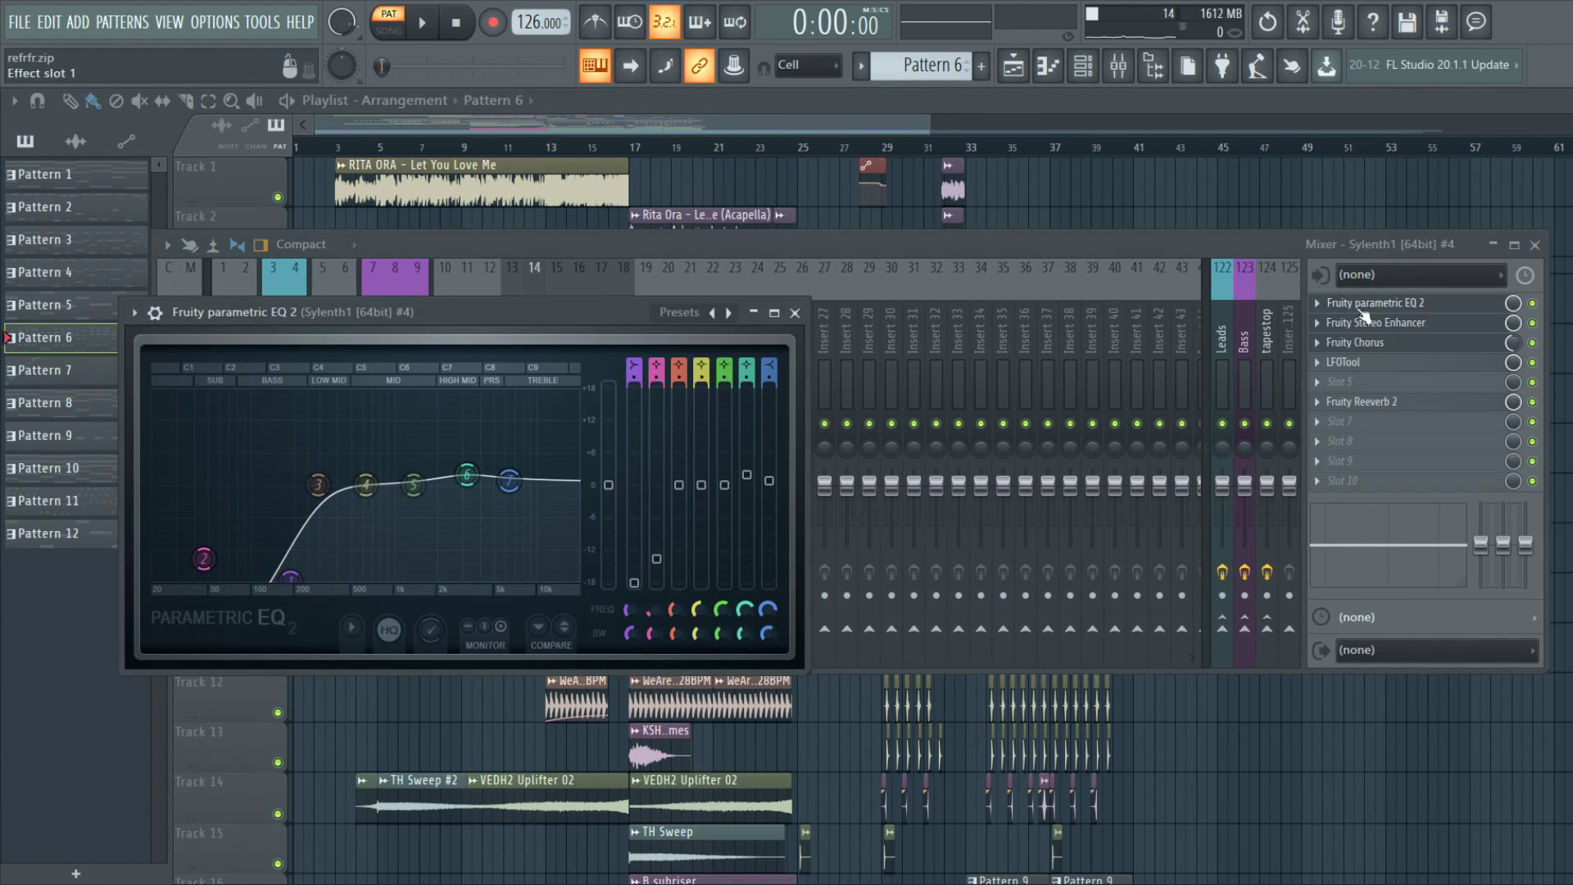
left_click(1368, 325)
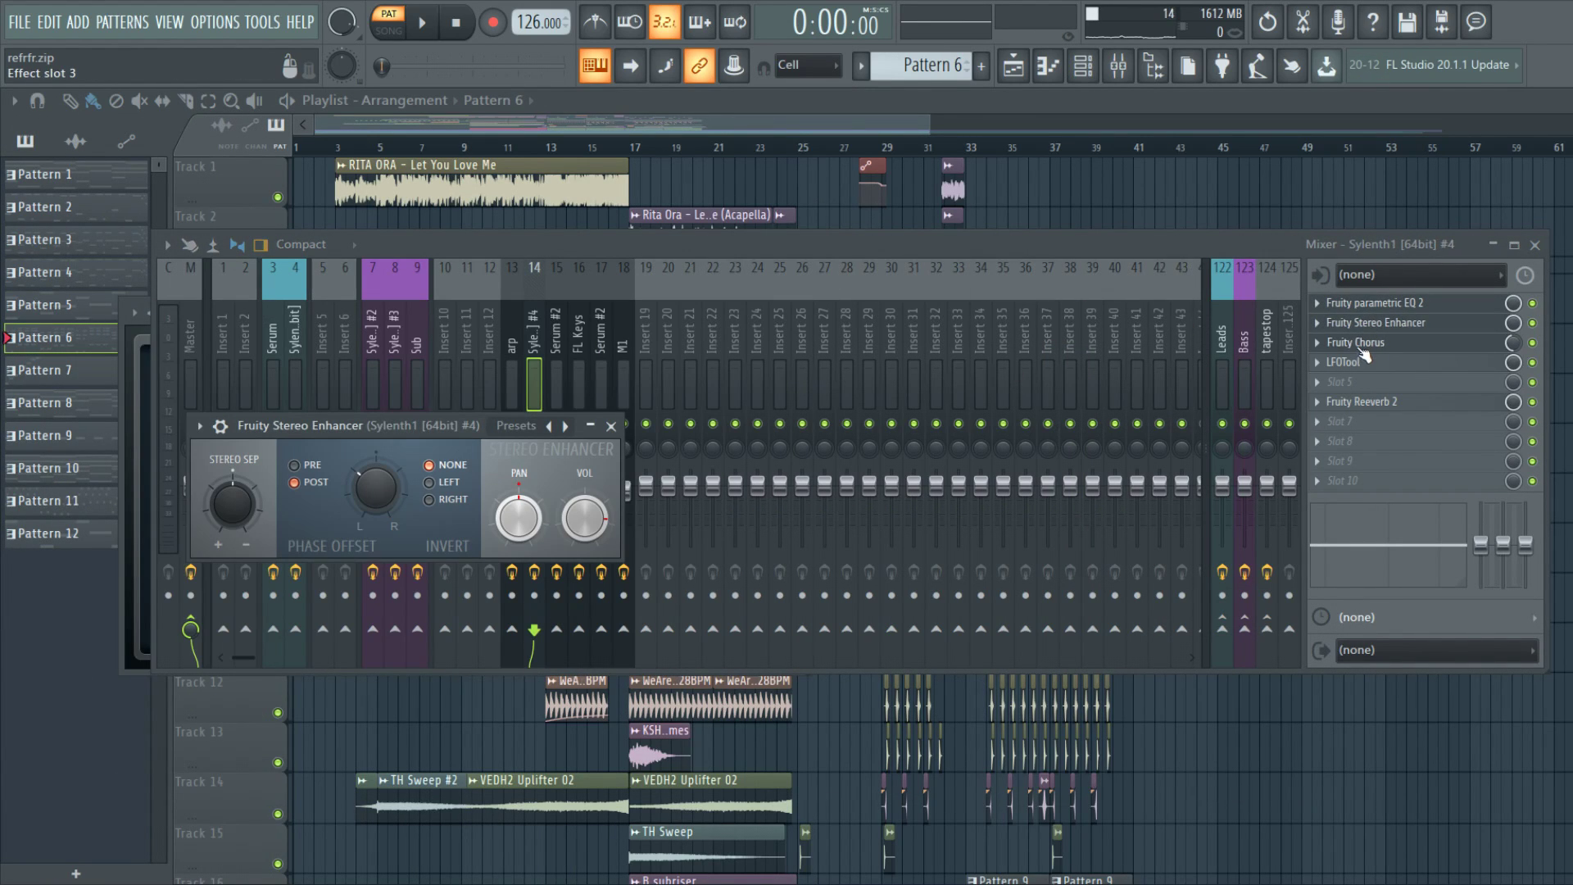
left_click(1360, 345)
left_click_drag(328, 369, 387, 362)
left_click(1356, 365)
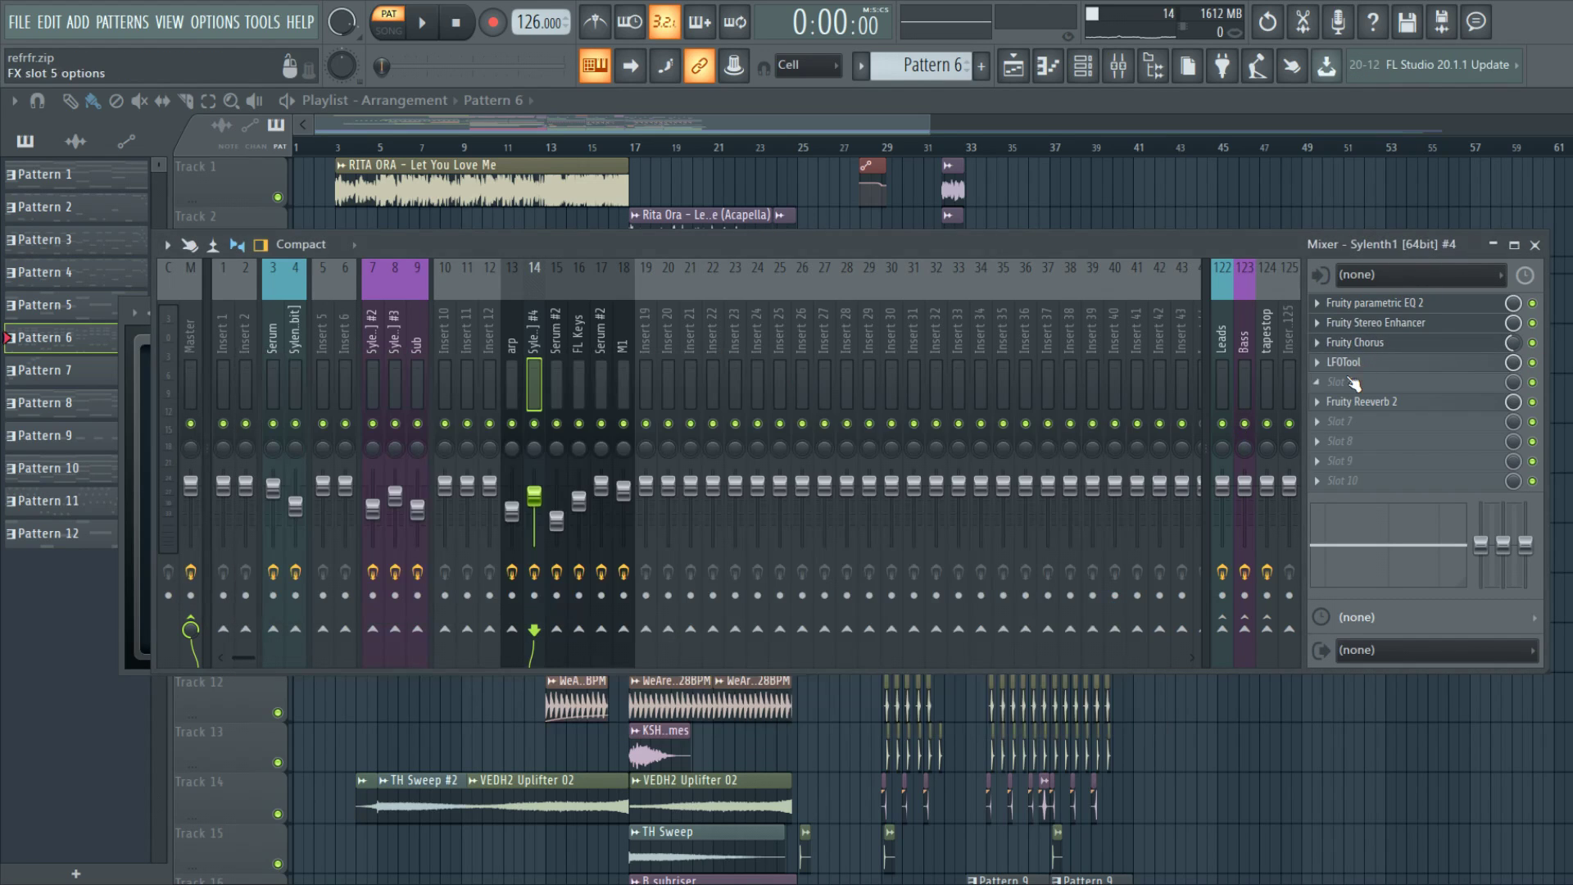
left_click_drag(750, 459, 691, 269)
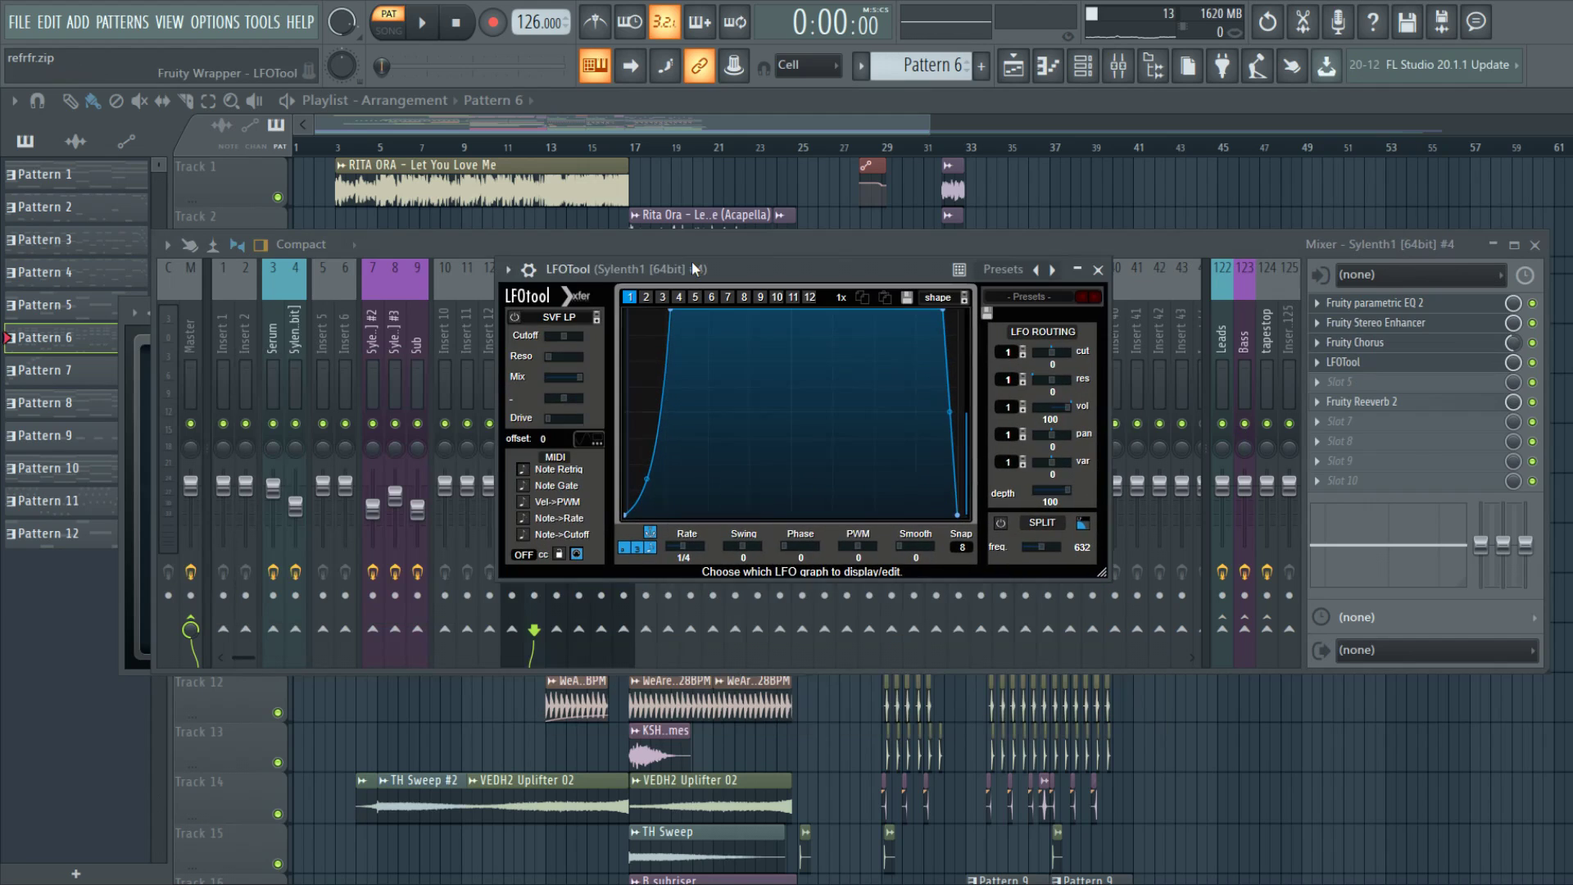
left_click(1394, 402)
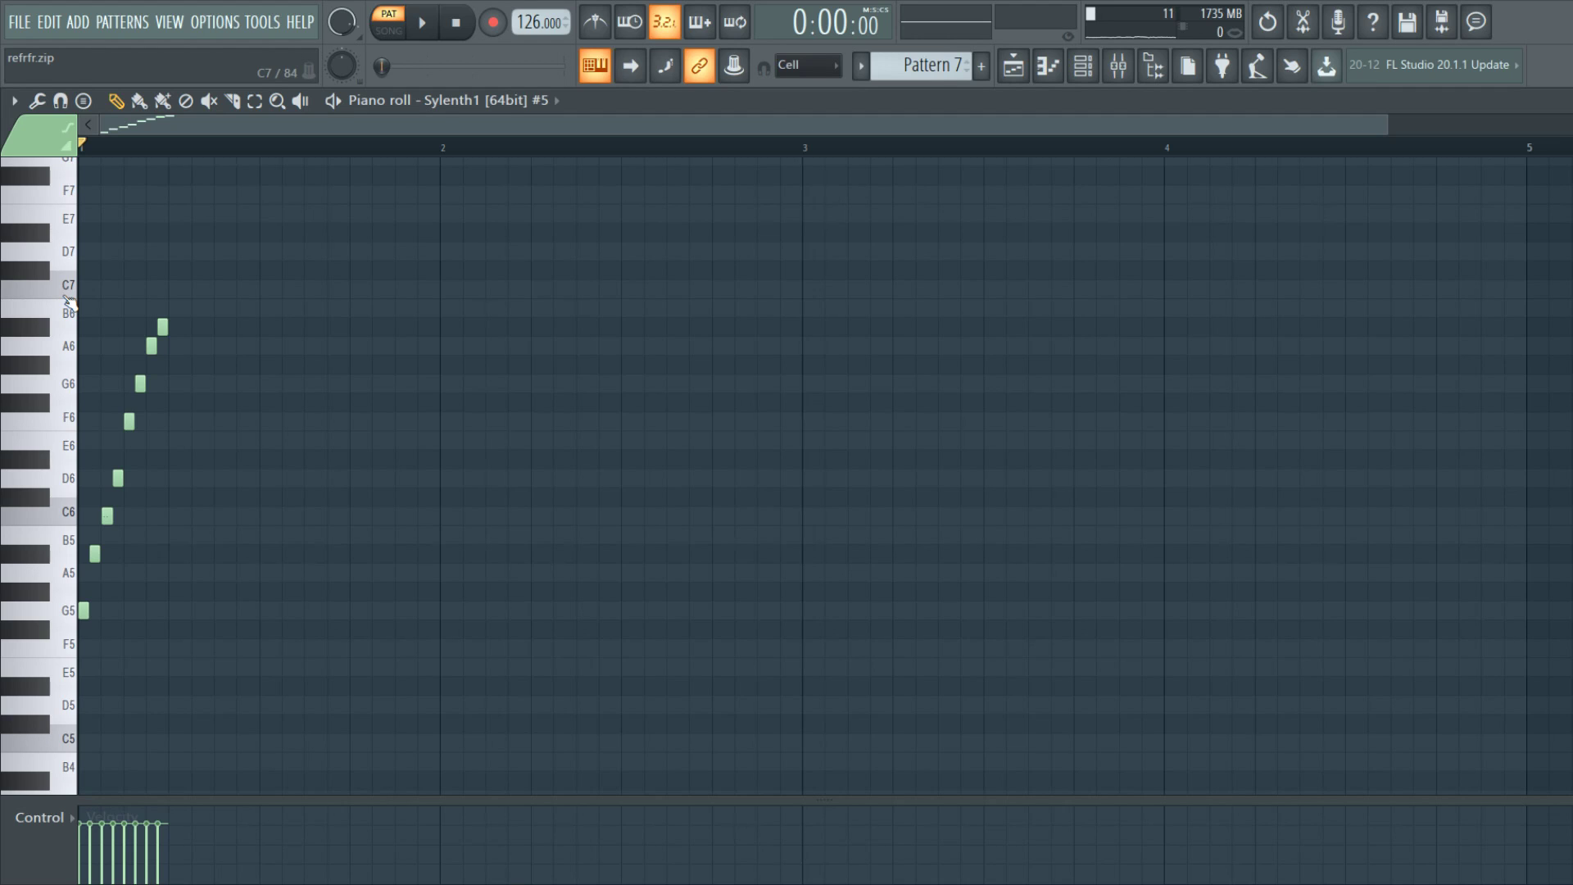
Play back the rising Sylenth1 #5 run of Pattern 7 and the drums and effects on playlist tracks 11 to 20 from bar 25.
key("space")
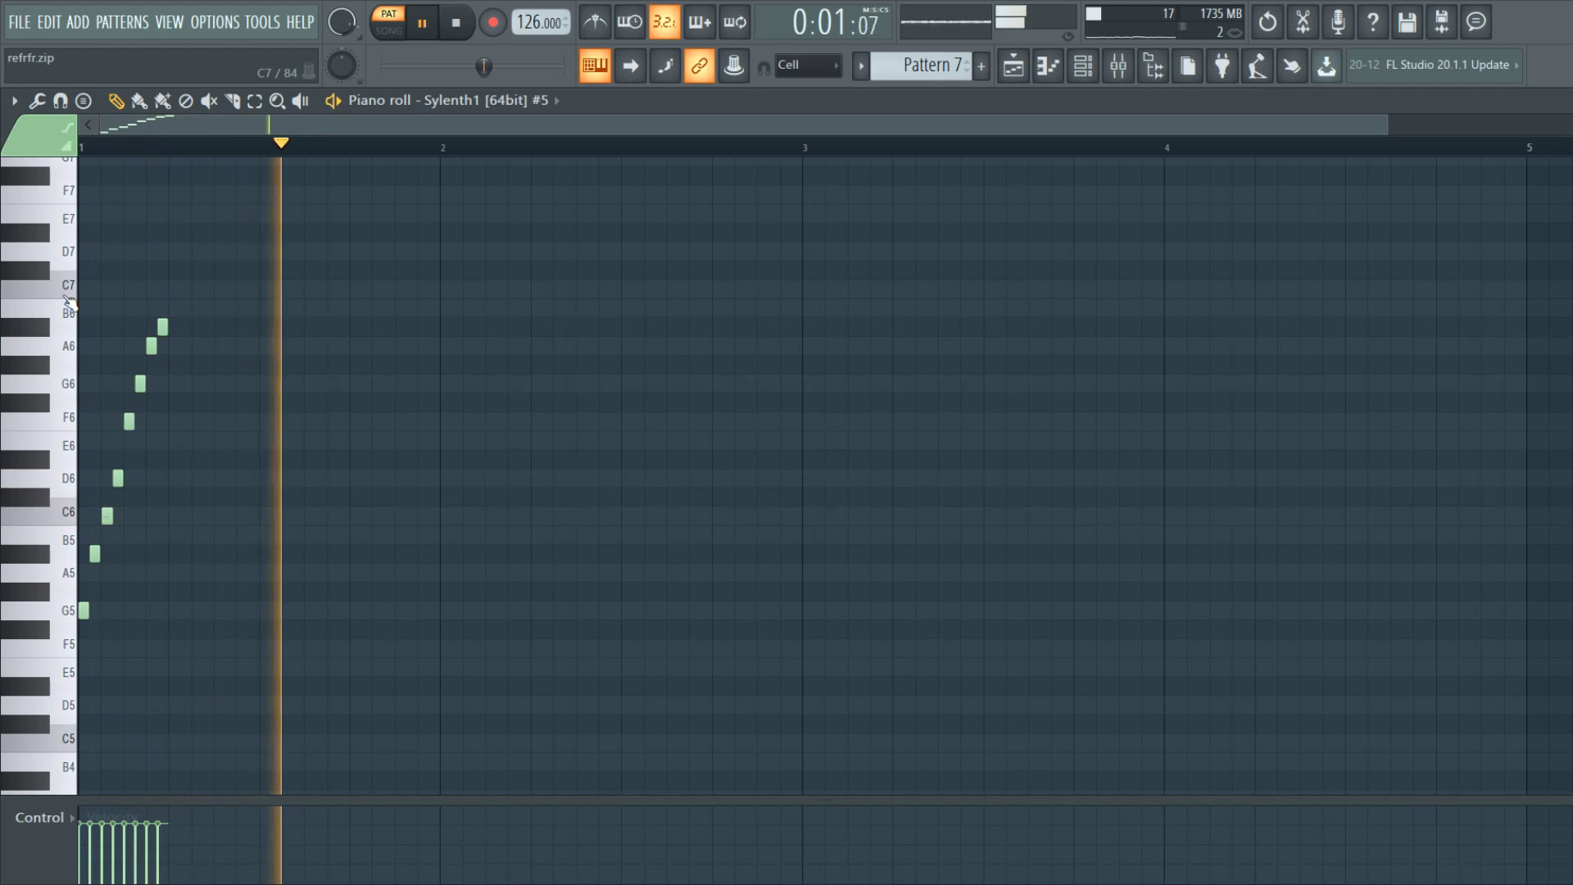
key("space")
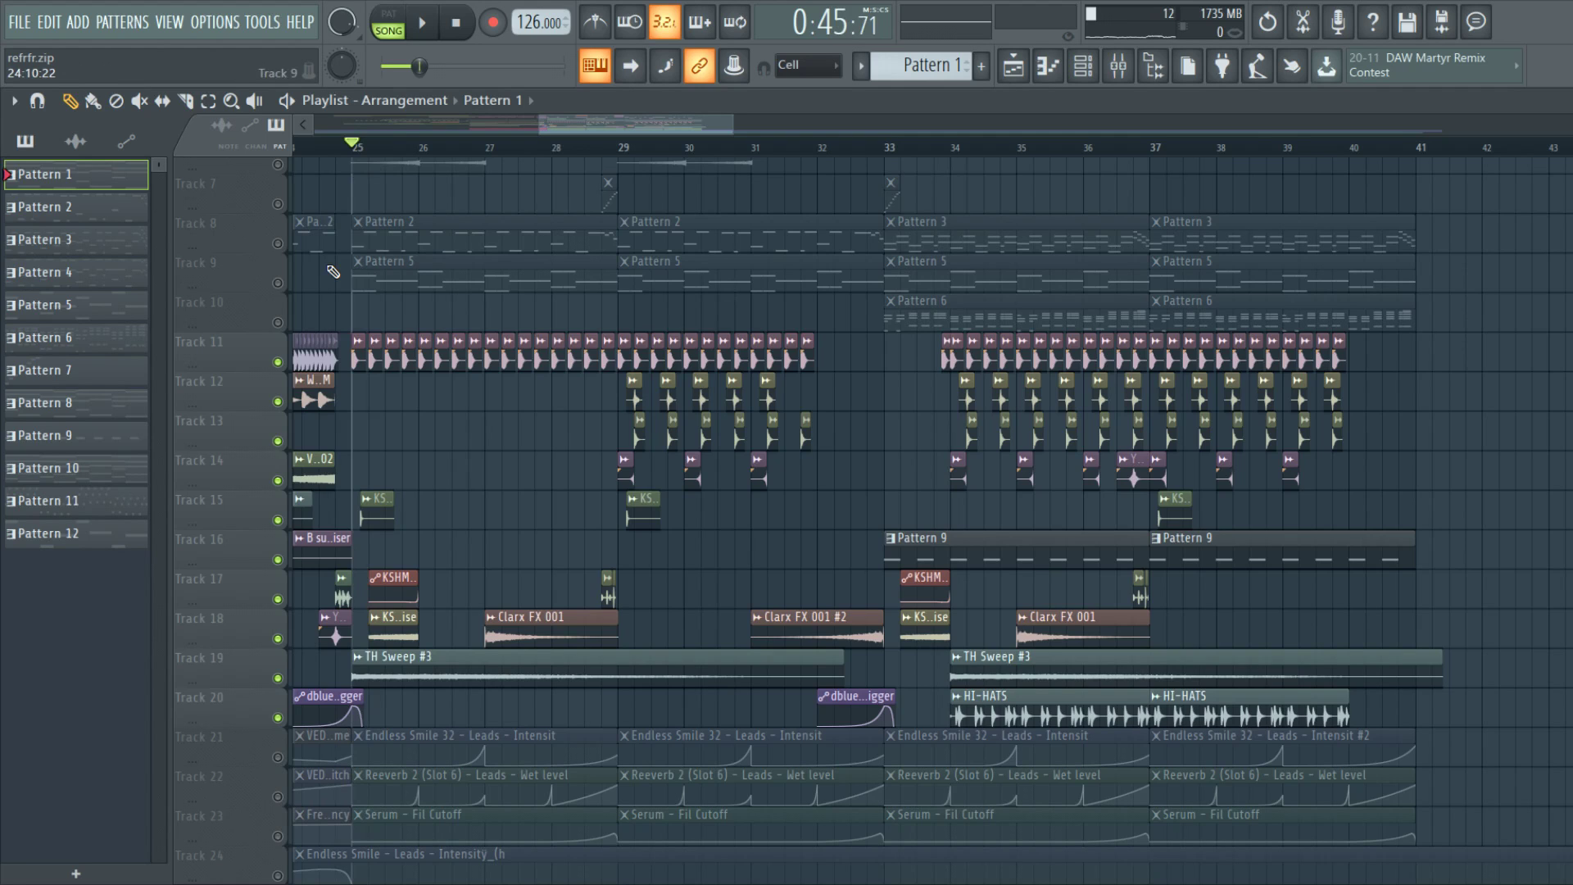
key("space")
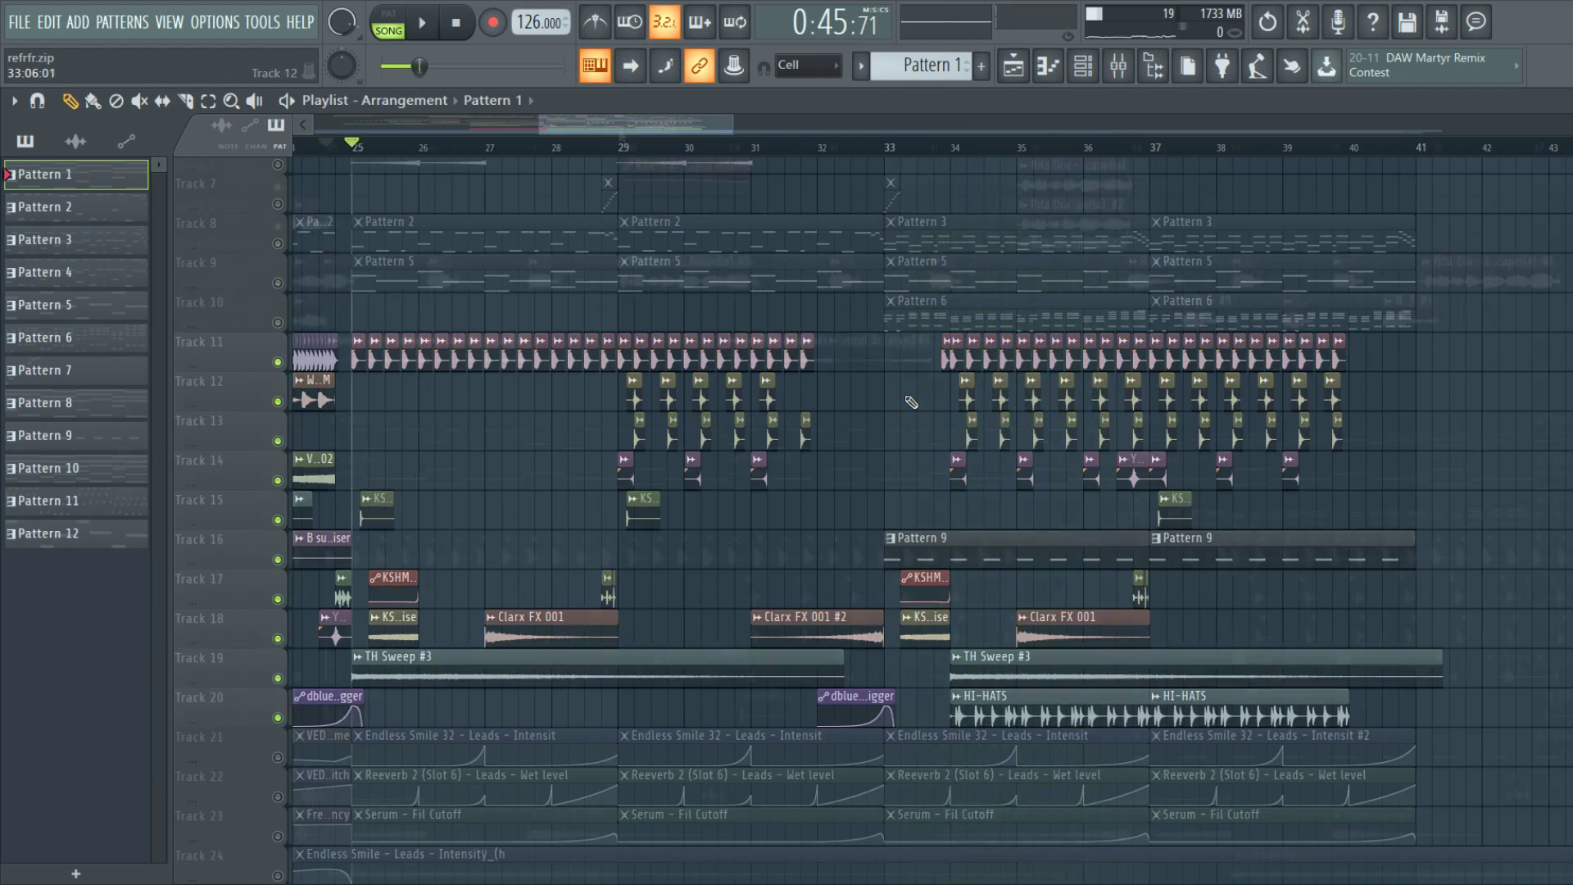
Play back the acapella chops and reversed vocals on tracks 1 to 6 from bar 25.
scroll(621, 143, "up", 3)
scroll(638, 211, "up", 1)
scroll(713, 226, "up", 5)
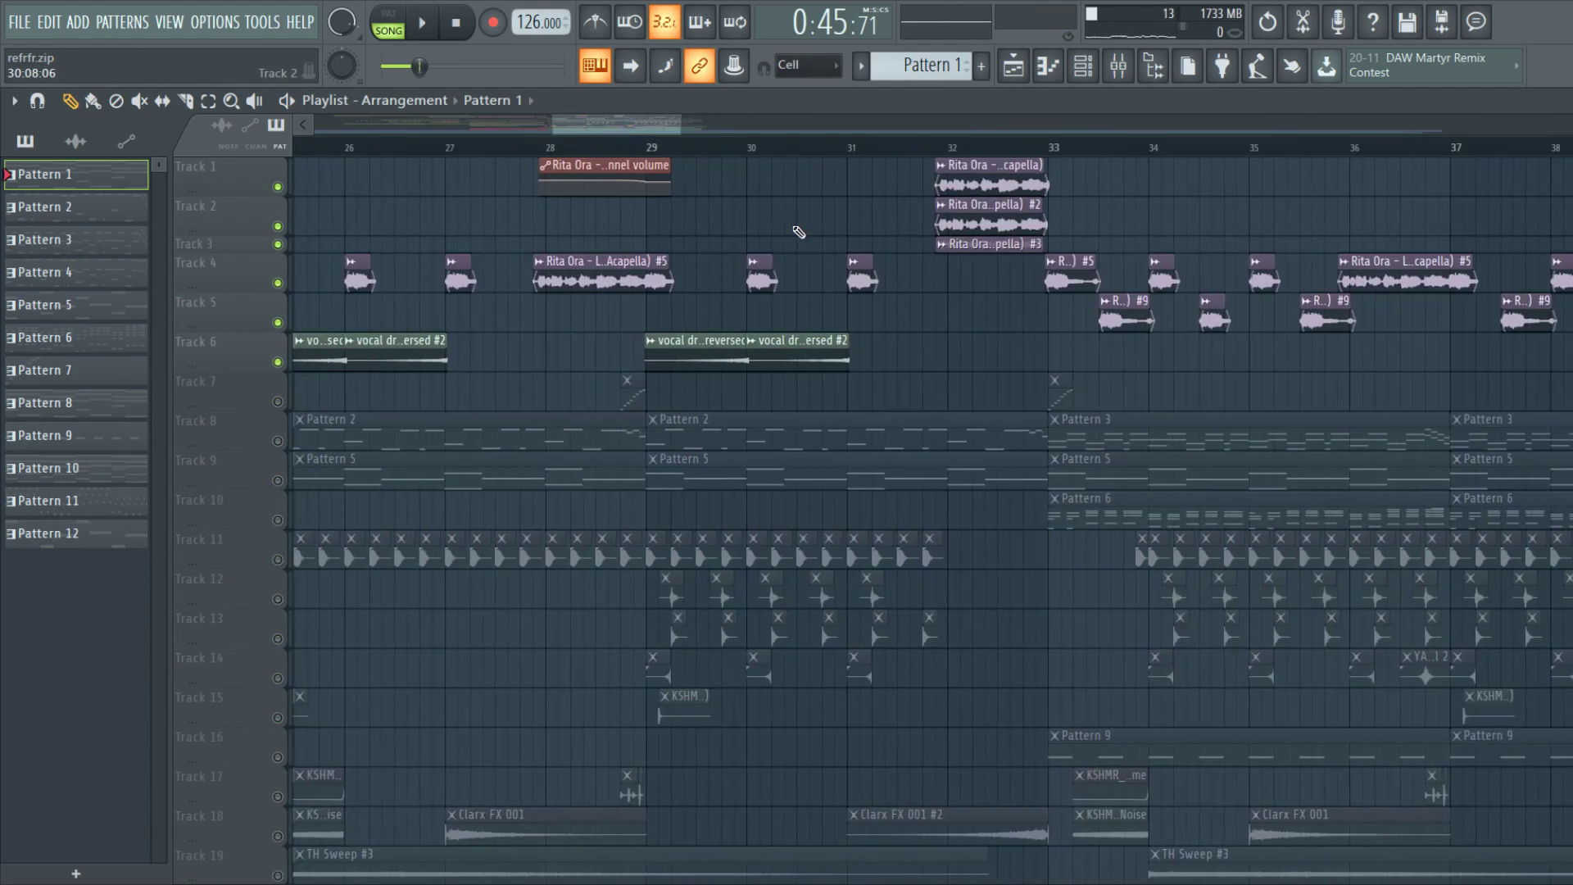
scroll(500, 262, "up", 2)
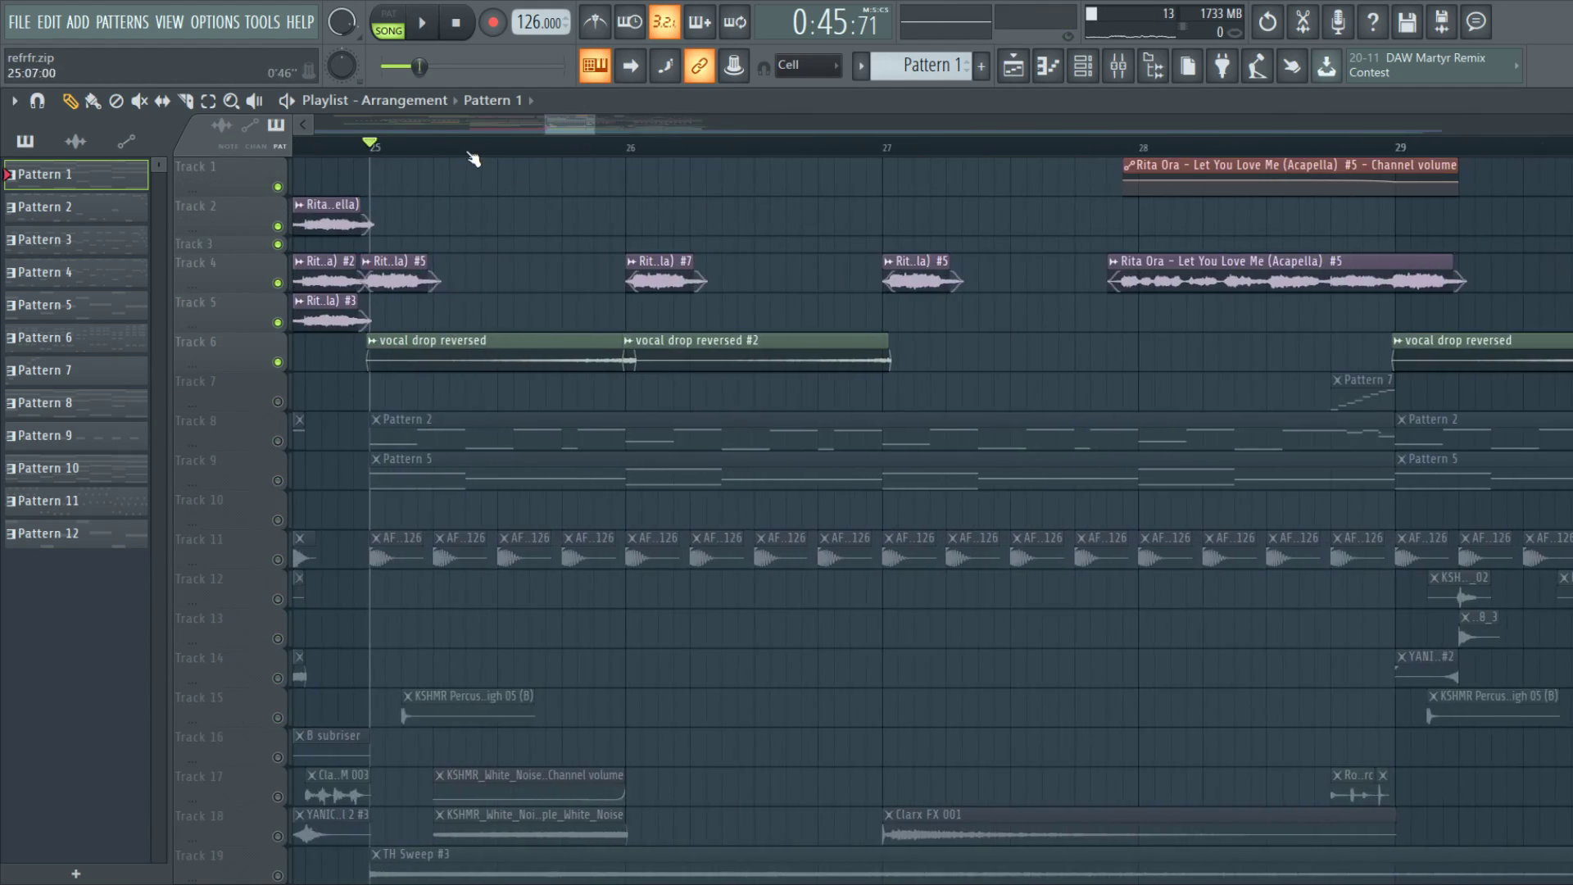
scroll(636, 159, "down", 4)
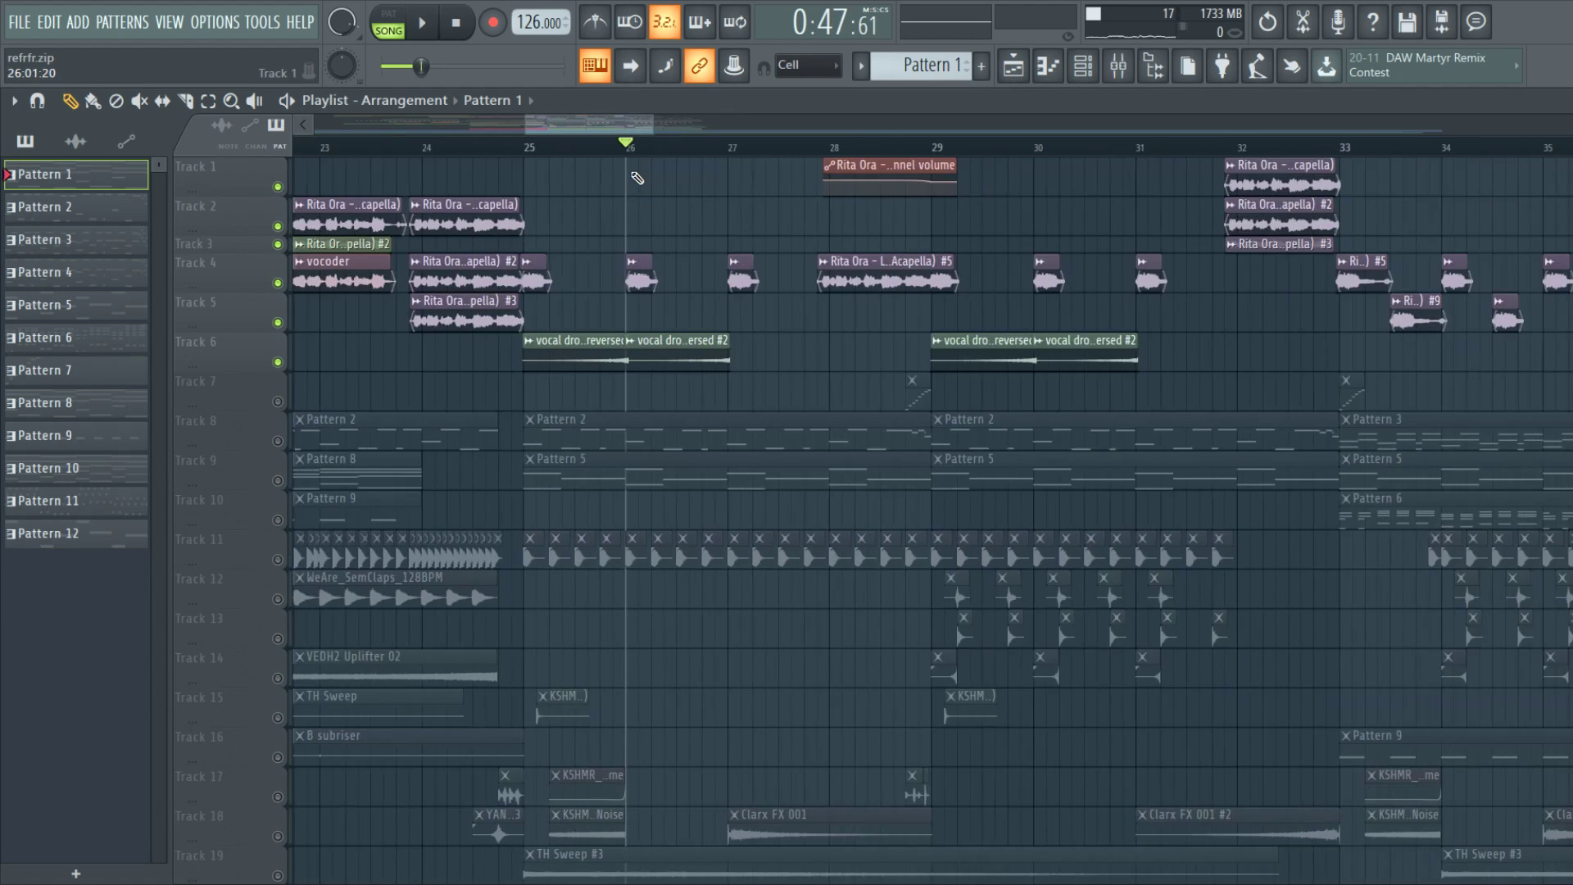
scroll(681, 258, "down", 3)
scroll(490, 154, "up", 1)
key("space")
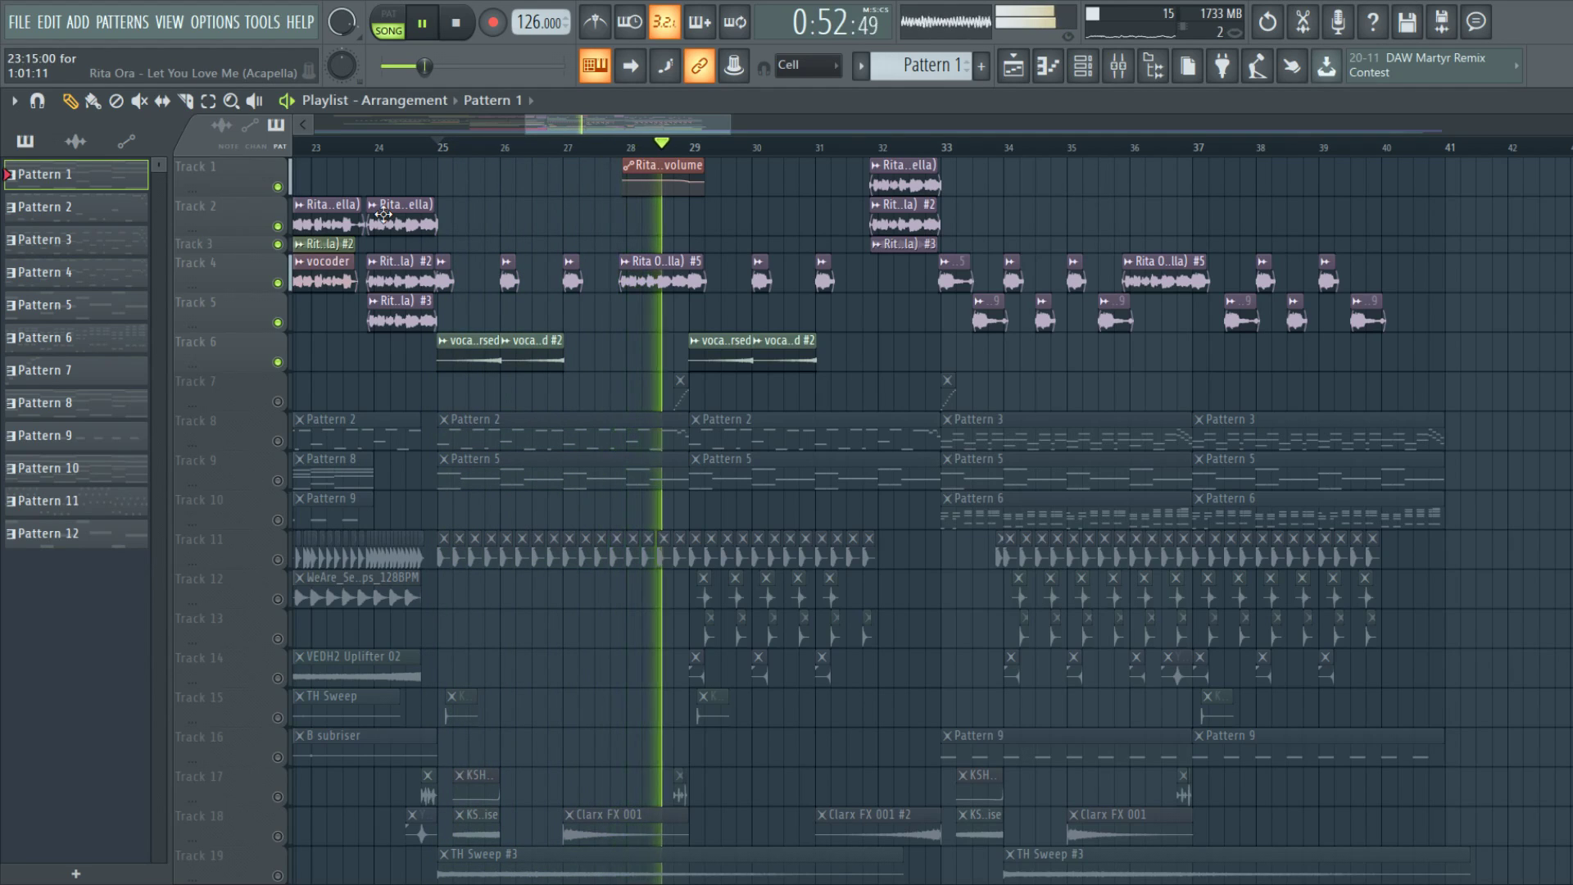
key("space")
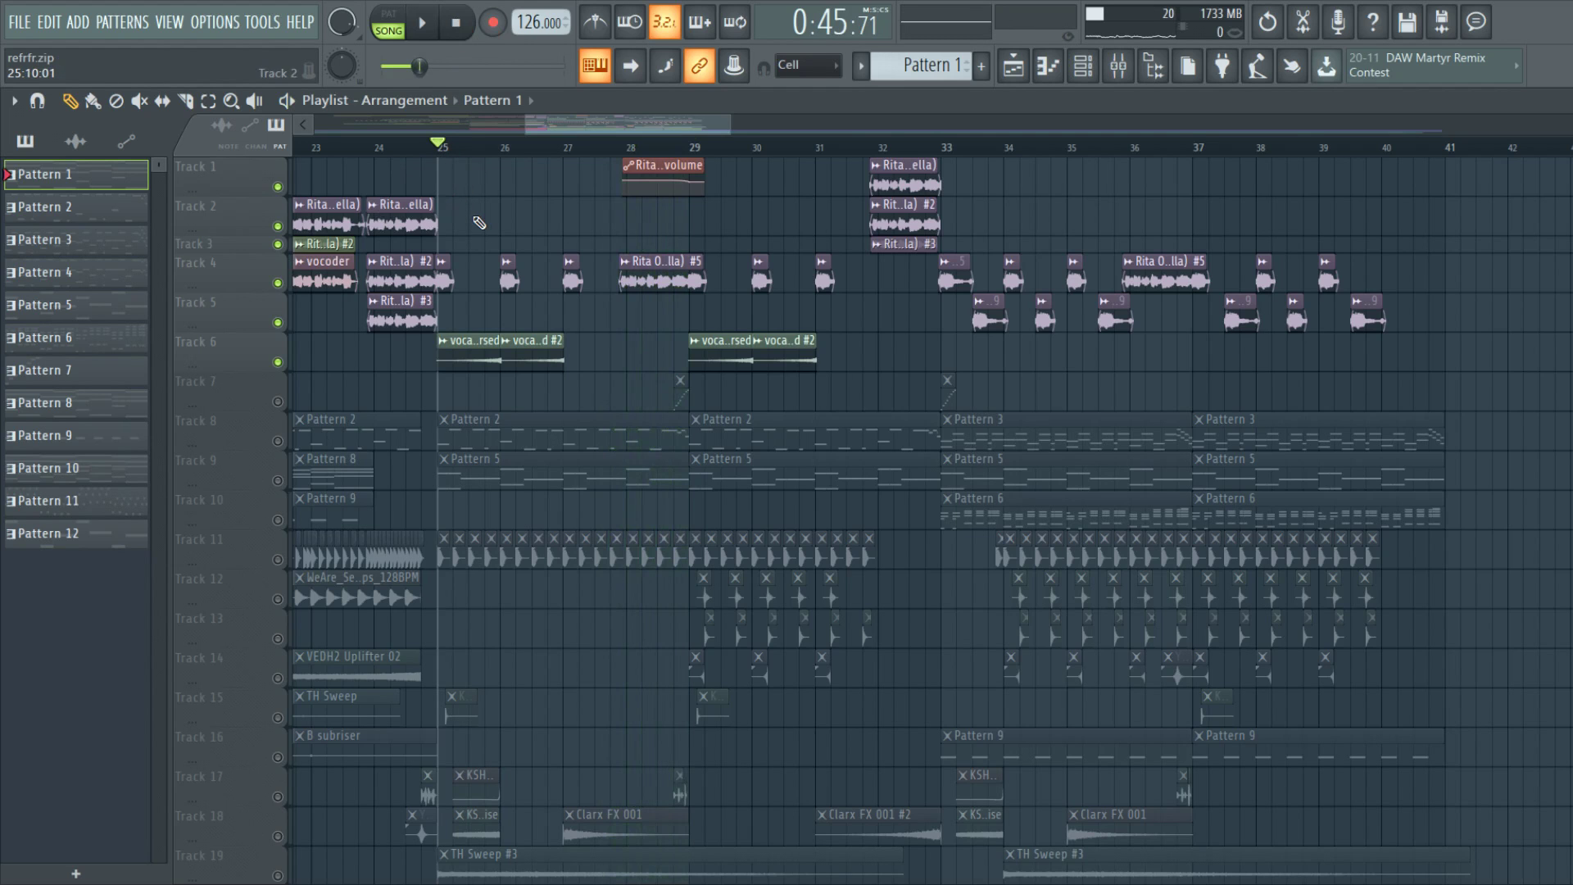
Examine the automation clips on tracks 21 to 28, including Endless Smile intensity, Reeverb 2 wet level and Serum filter cutoff.
scroll(479, 226, "down", 5)
scroll(393, 405, "up", 3)
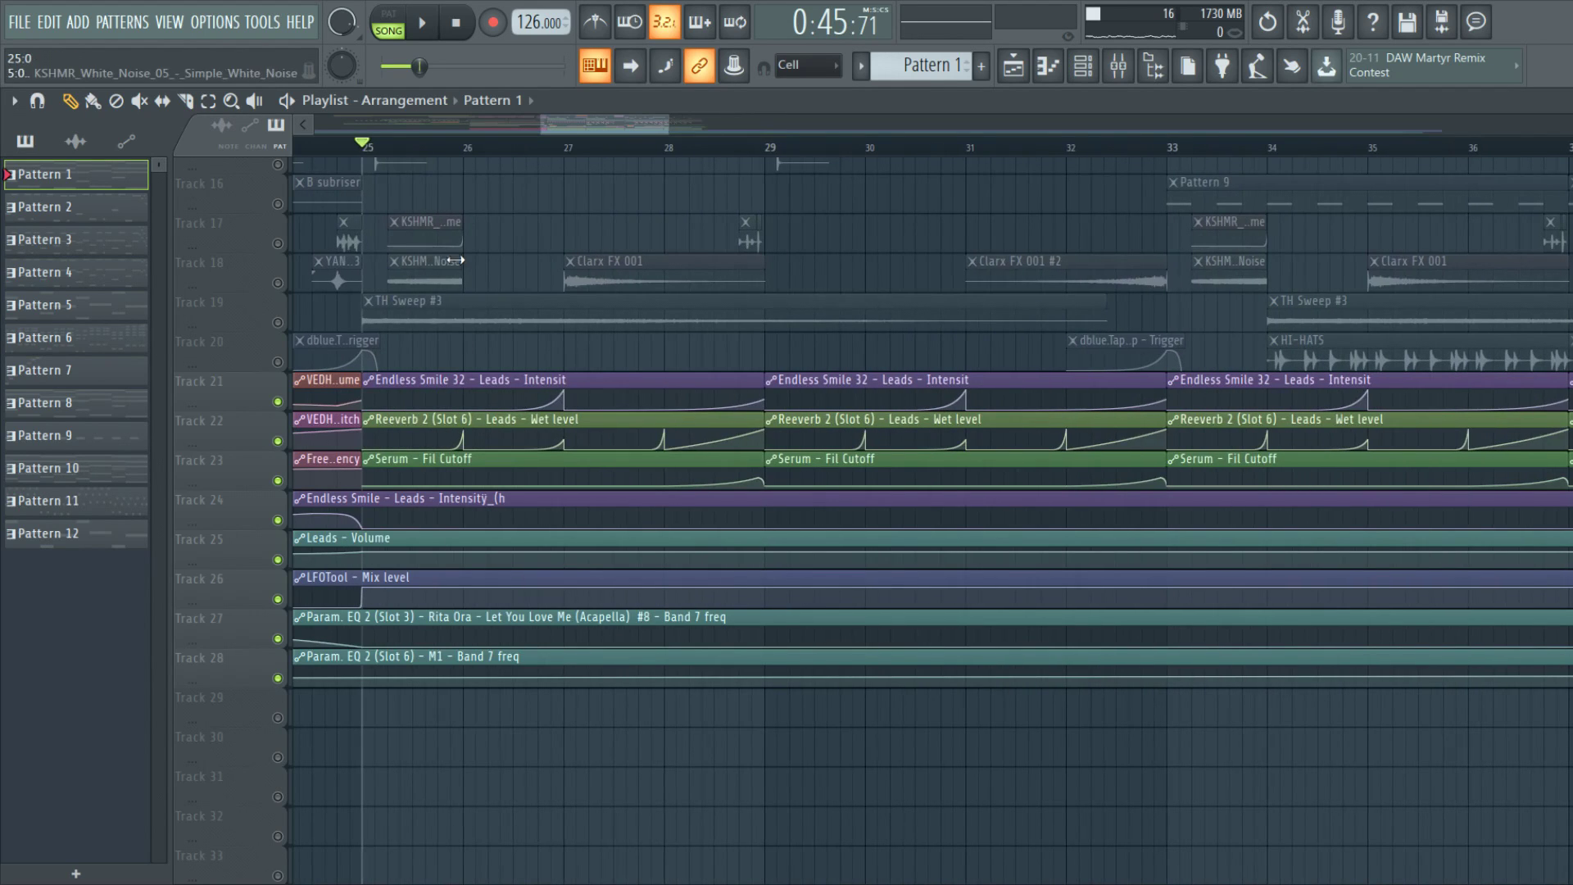
scroll(464, 314, "up", 2)
scroll(463, 317, "down", 2)
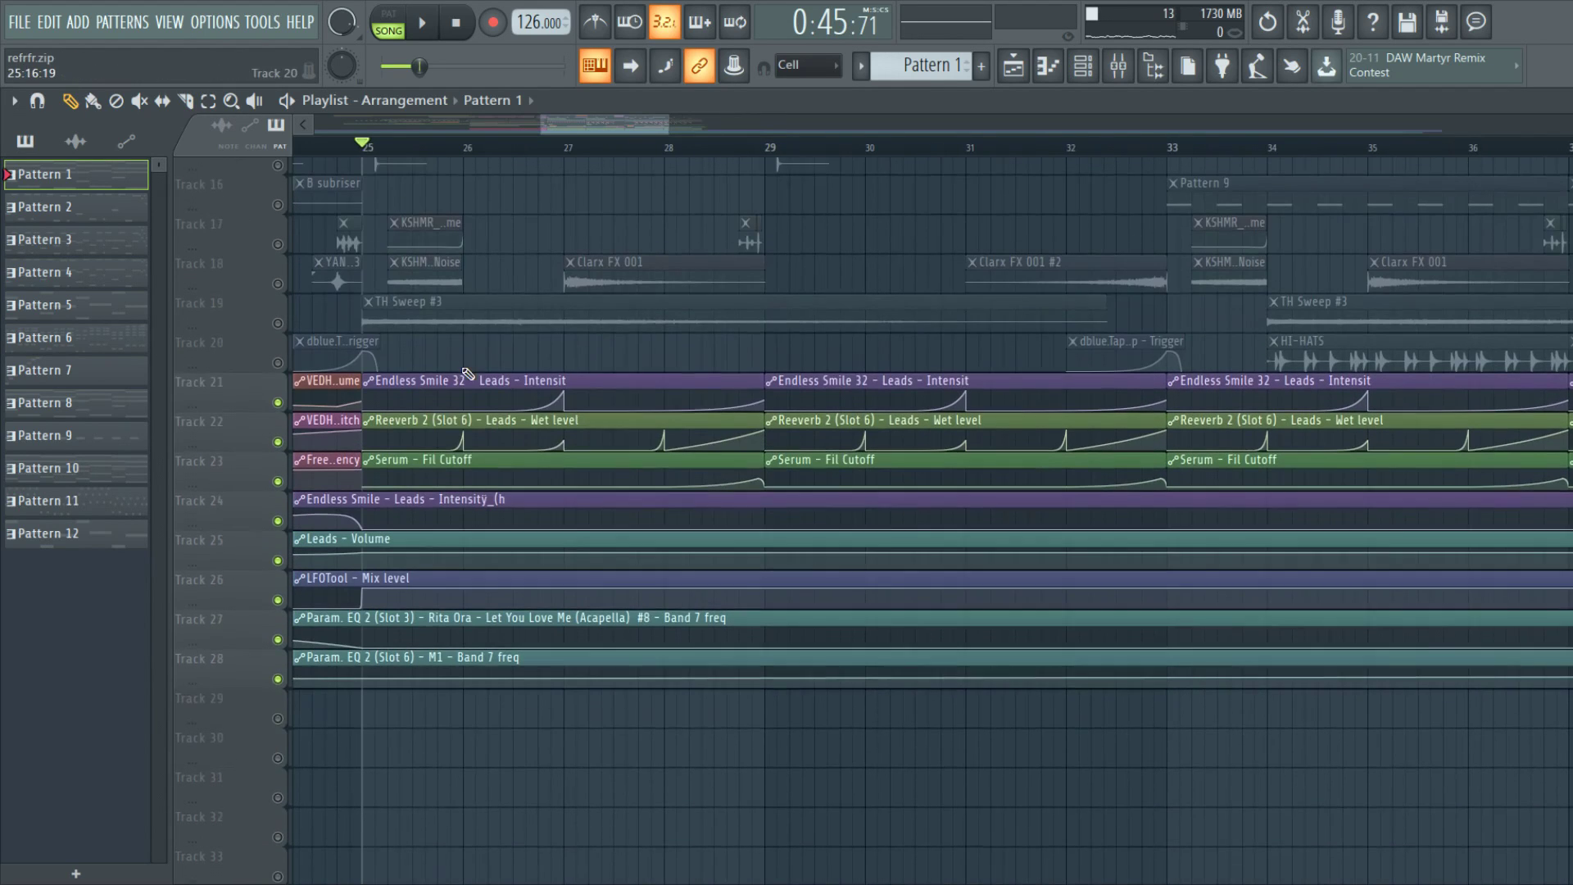
scroll(438, 405, "up", 3)
scroll(293, 322, "up", 15)
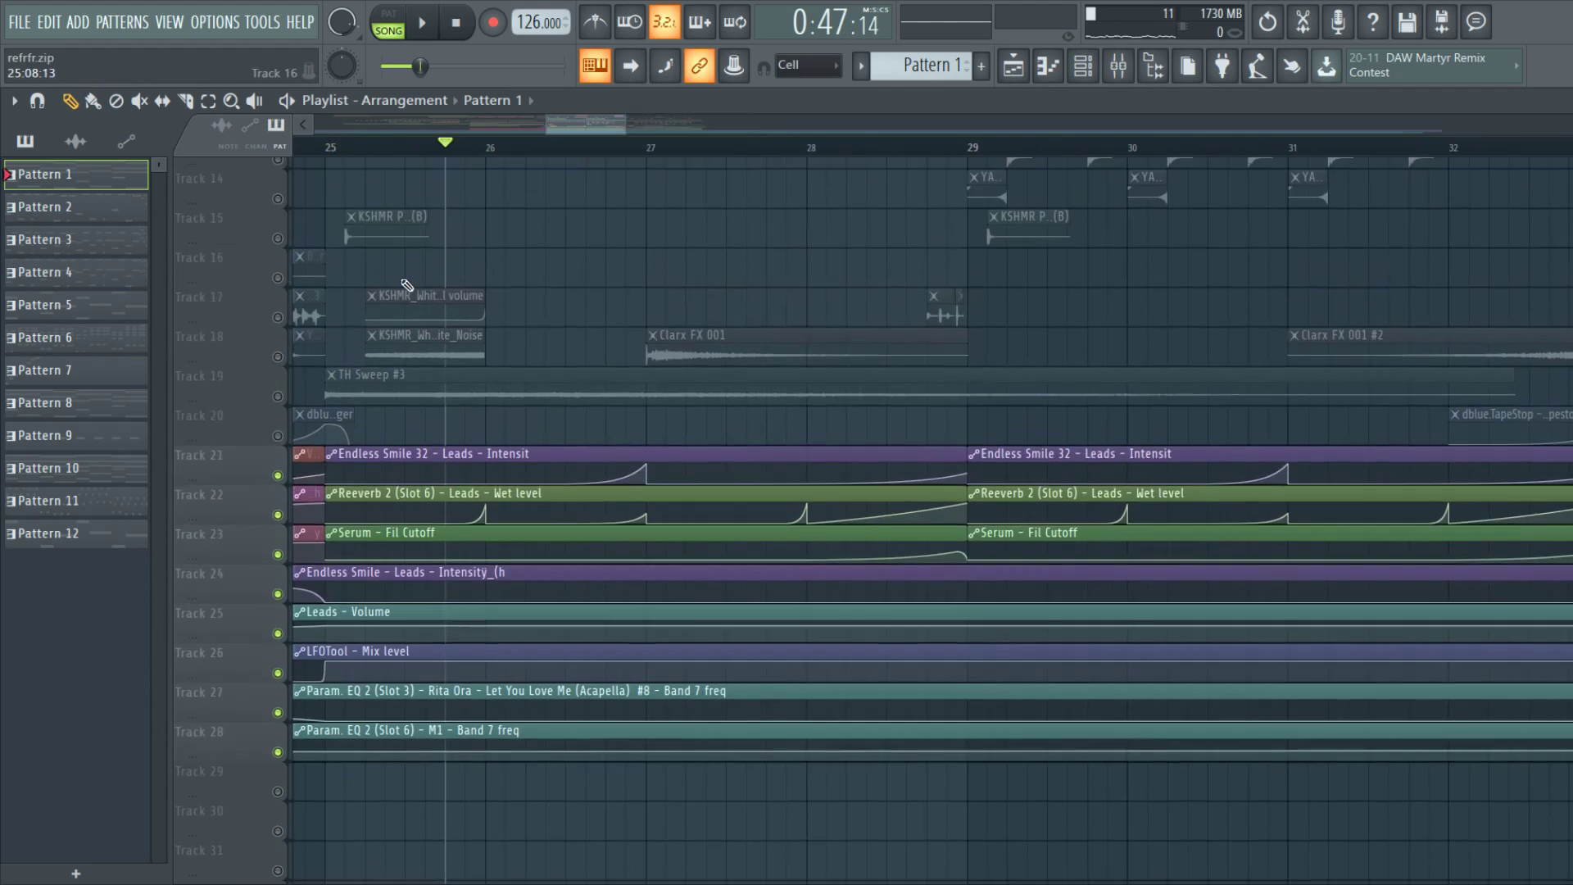
scroll(292, 434, "down", 11)
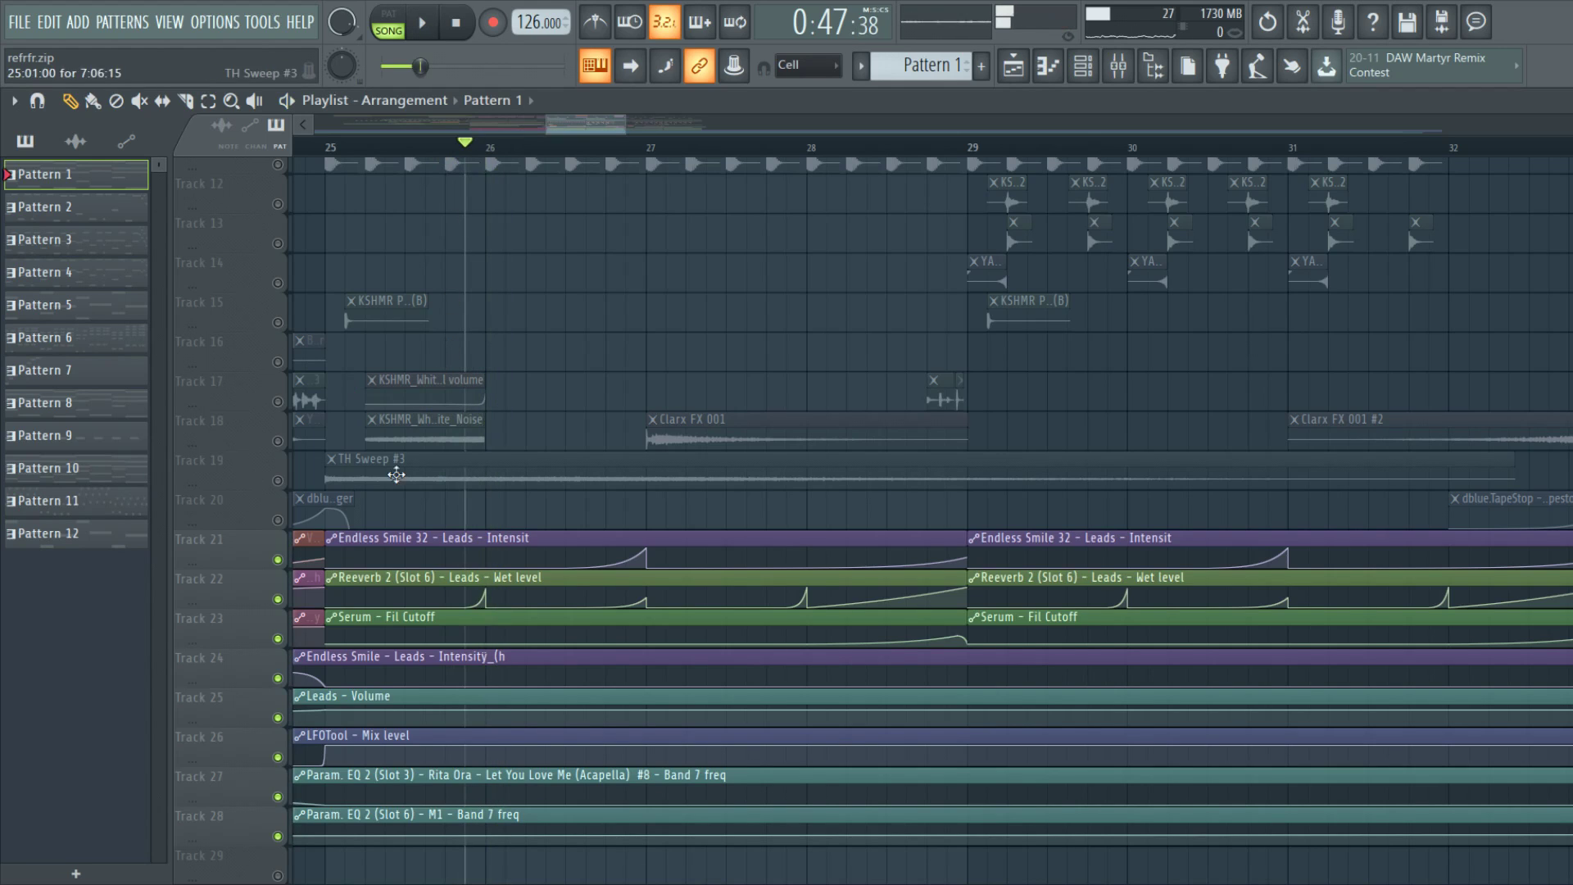
Solo the Endless Smile 32 intensity automation on track 21 and play it back together with the Pattern 2 lead on track 8.
right_click(283, 559)
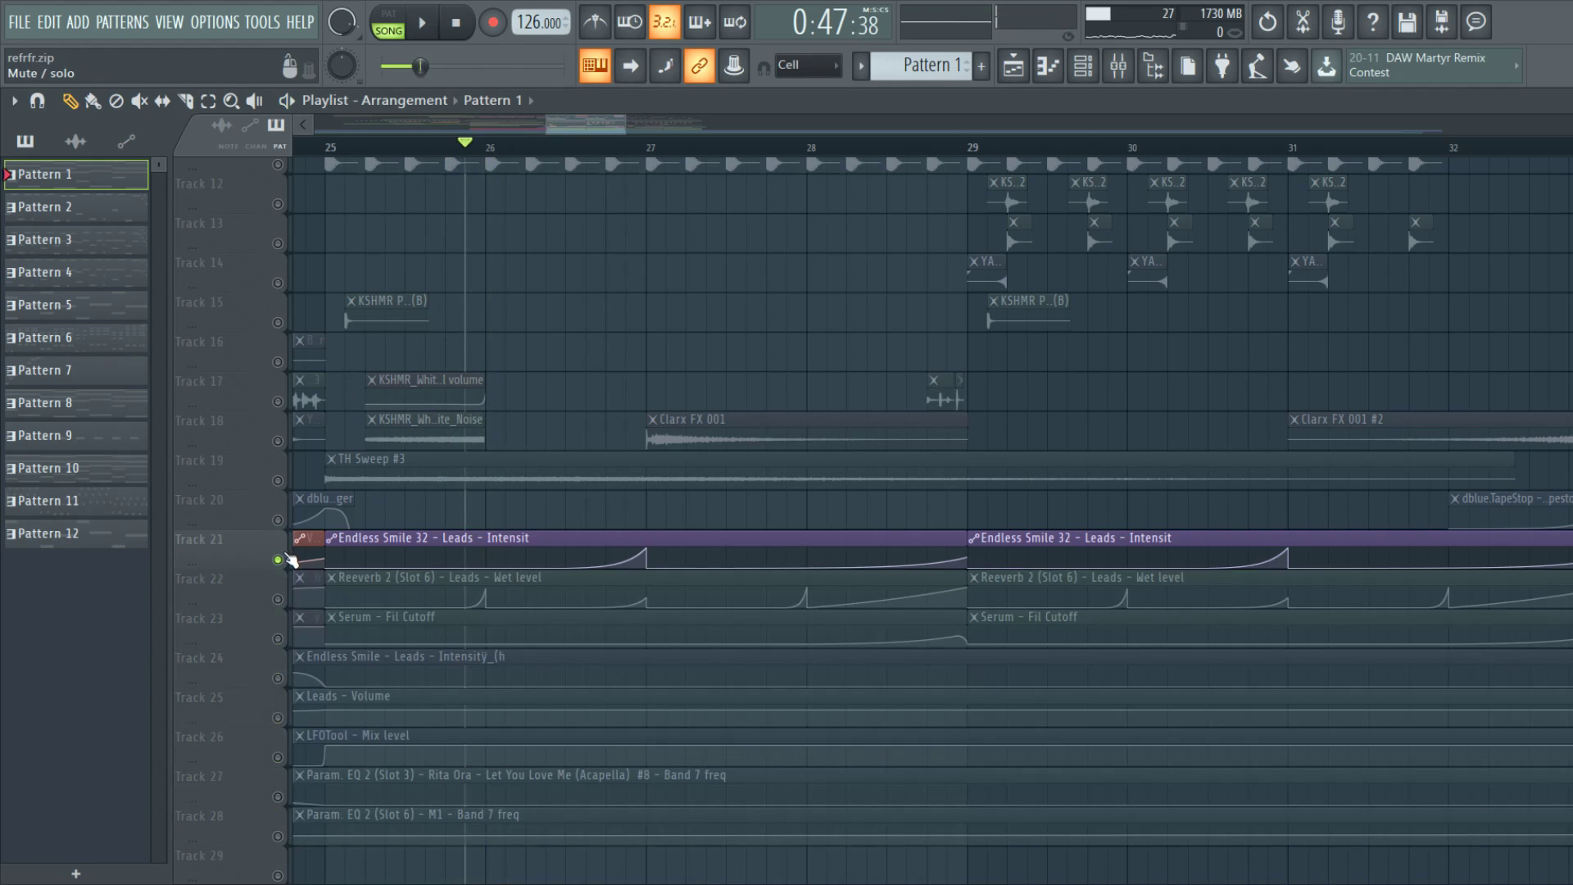
scroll(533, 381, "up", 3)
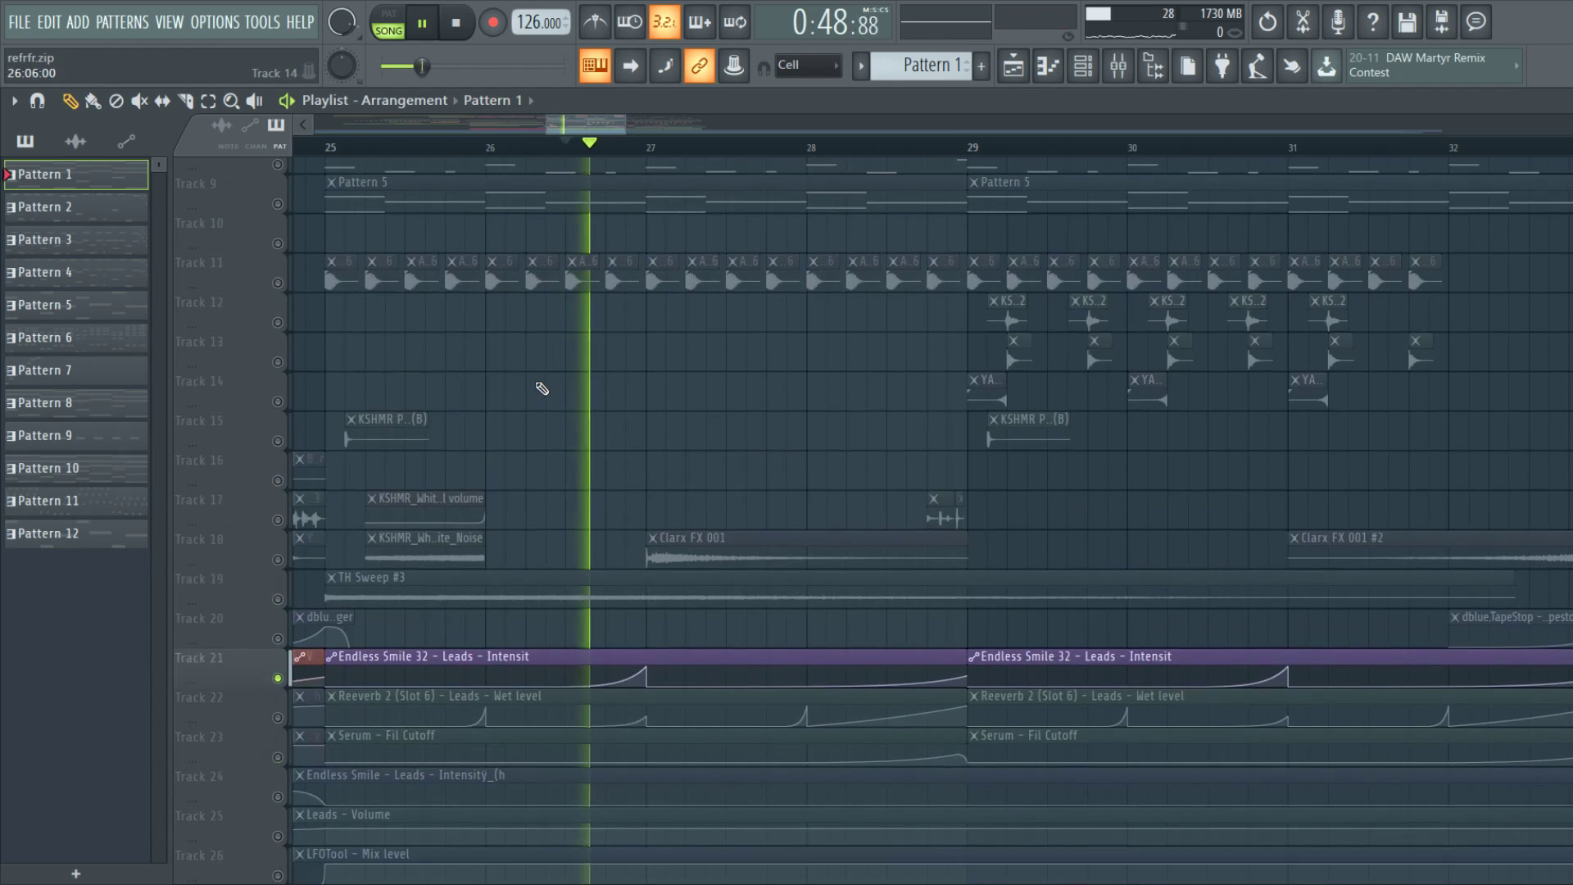
scroll(426, 312, "up", 2)
scroll(317, 225, "up", 2)
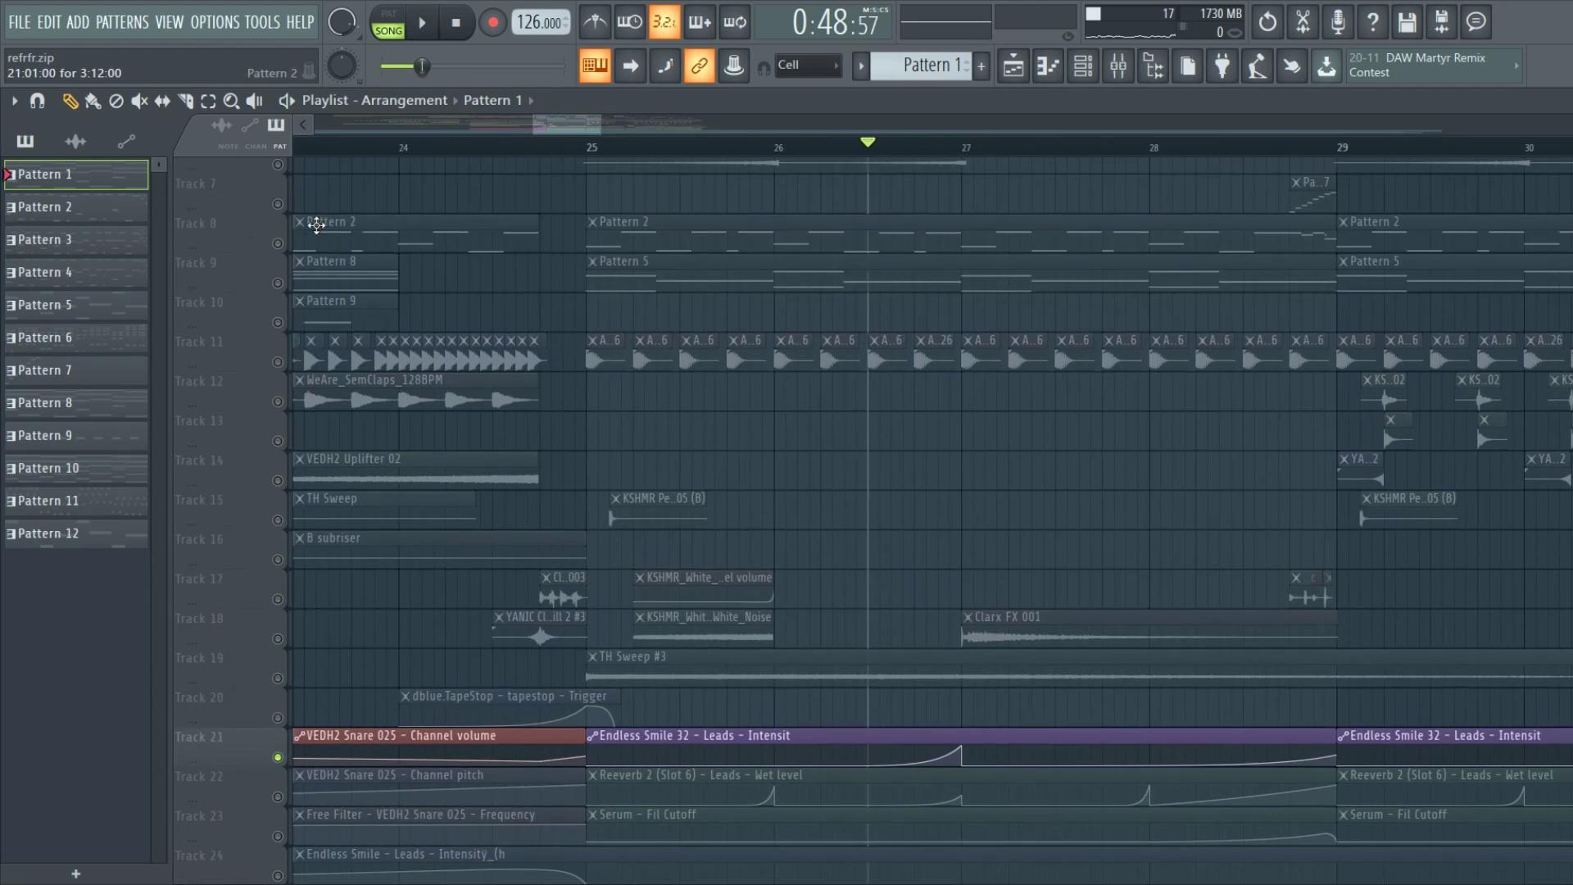
left_click(278, 243)
key("space")
key("space")
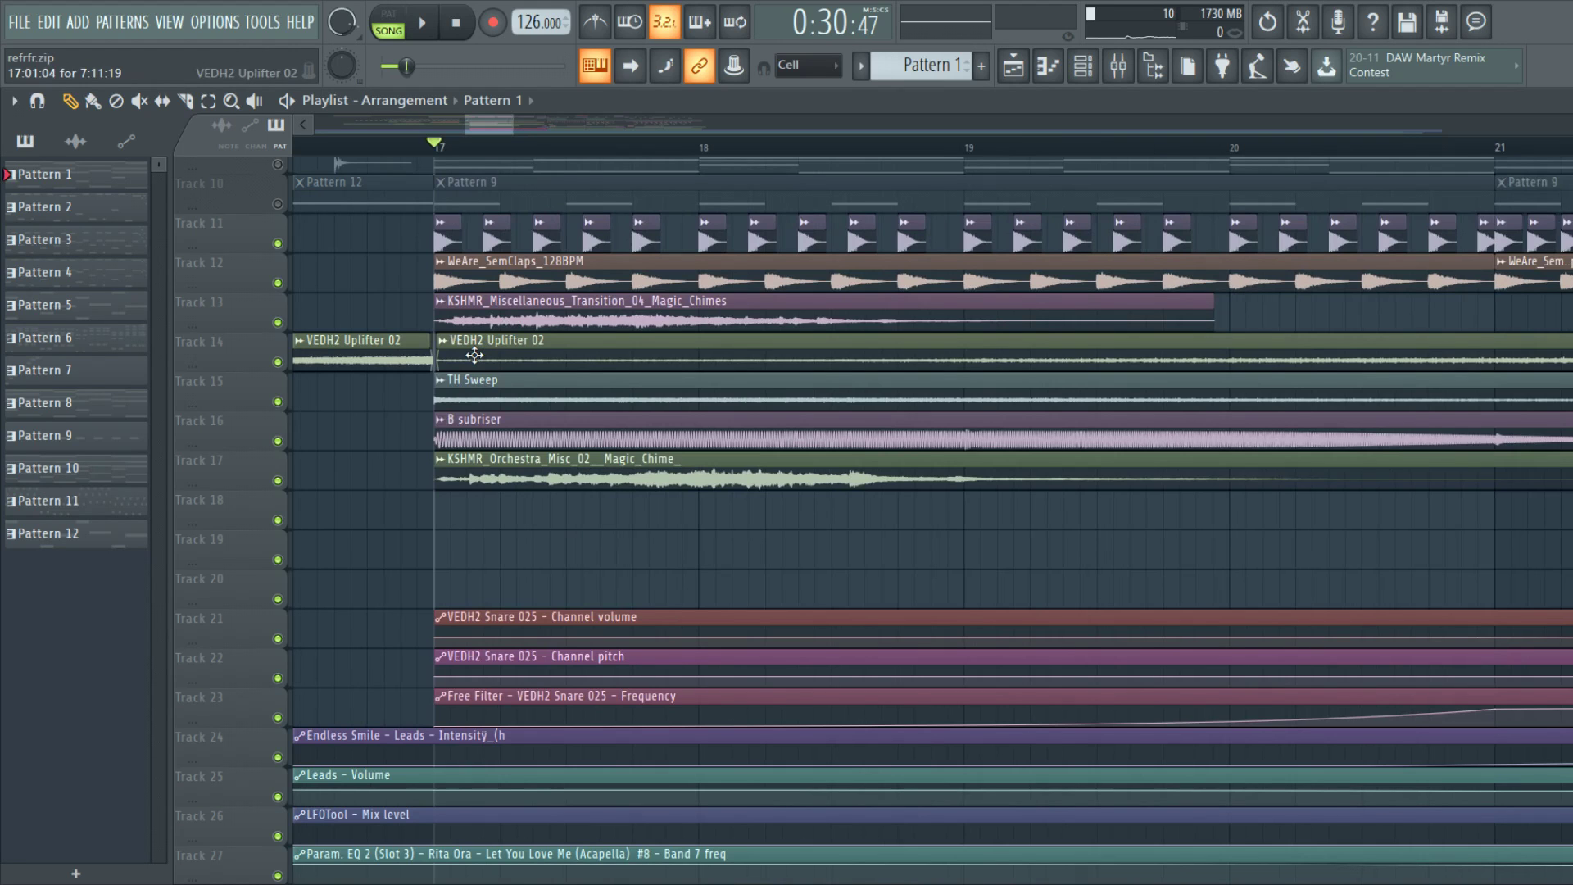
Play back the build-up snares, claps, chimes, risers and snare automation on tracks 11 to 27 from bar 17.
scroll(491, 344, "up", 2)
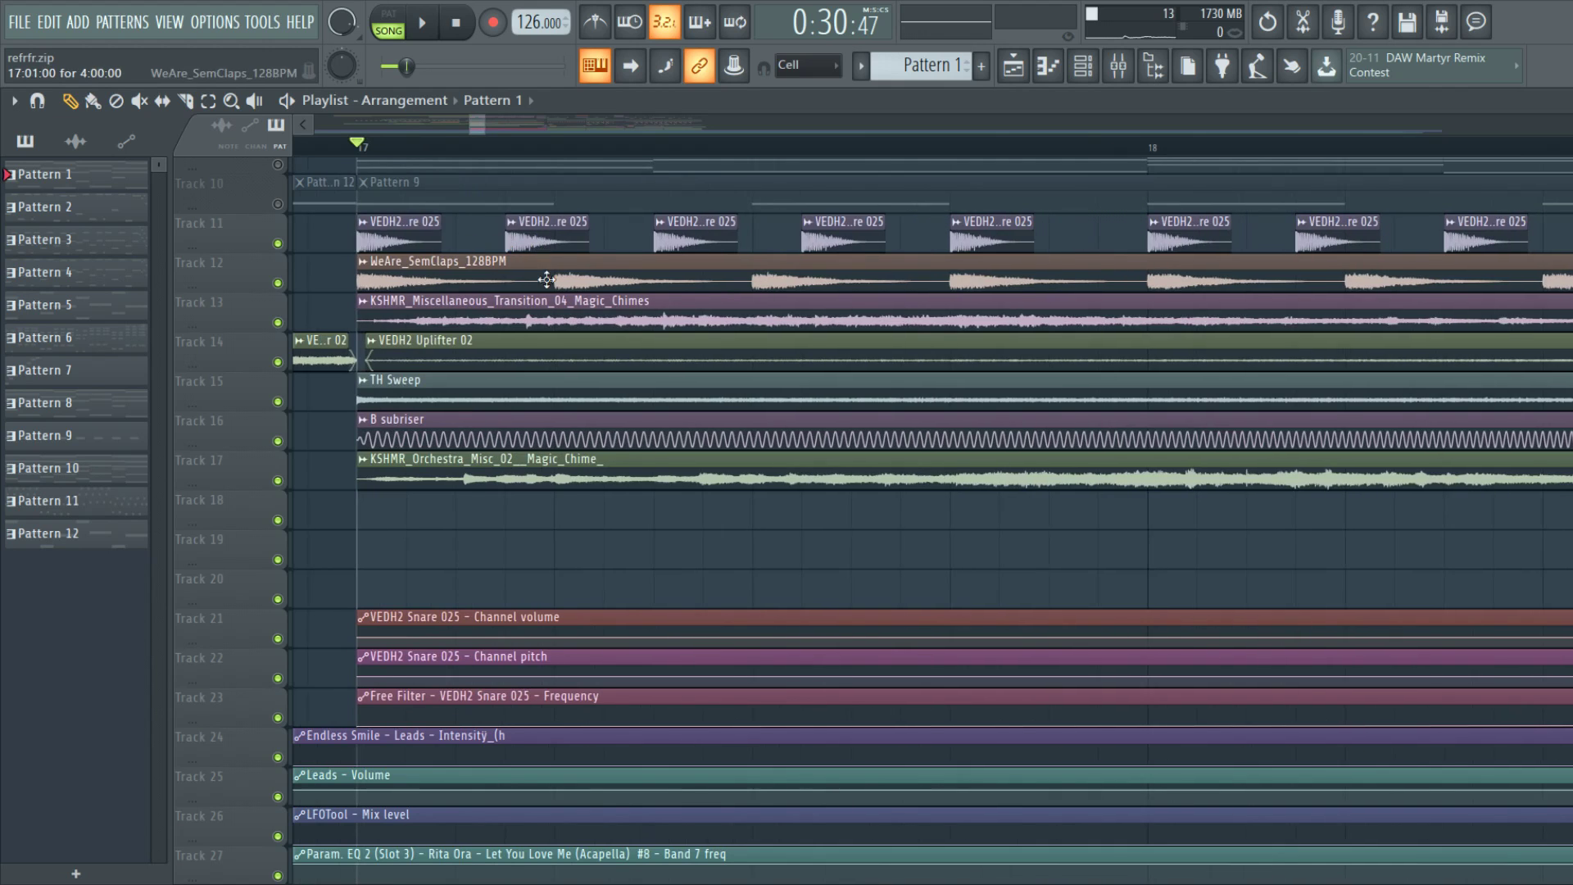
scroll(522, 312, "up", 2)
scroll(509, 284, "down", 5)
key("space")
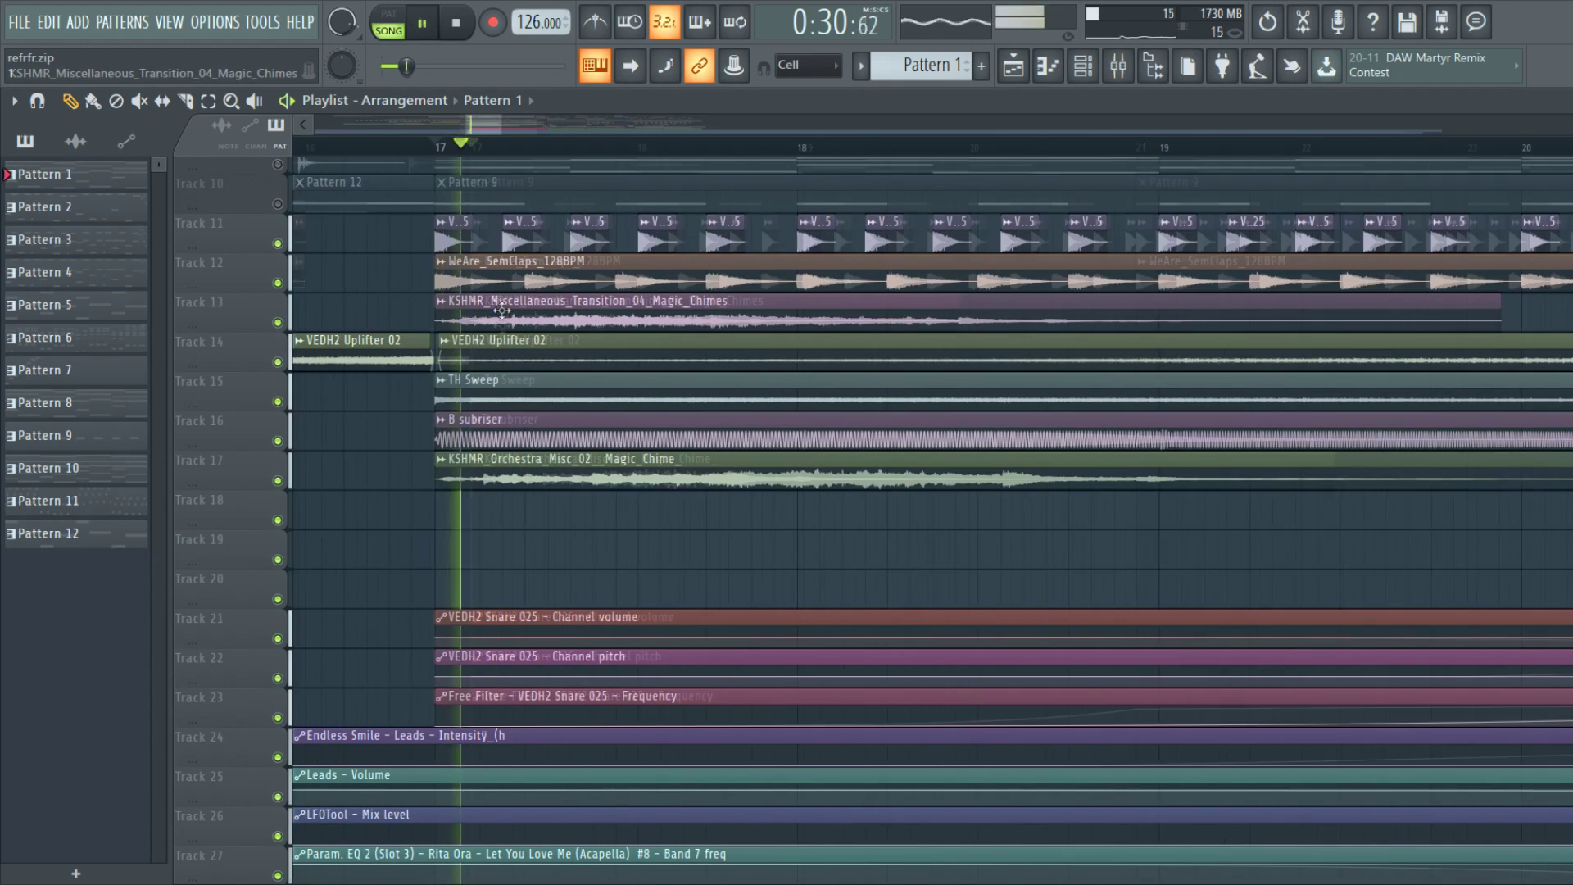
scroll(766, 336, "up", 2)
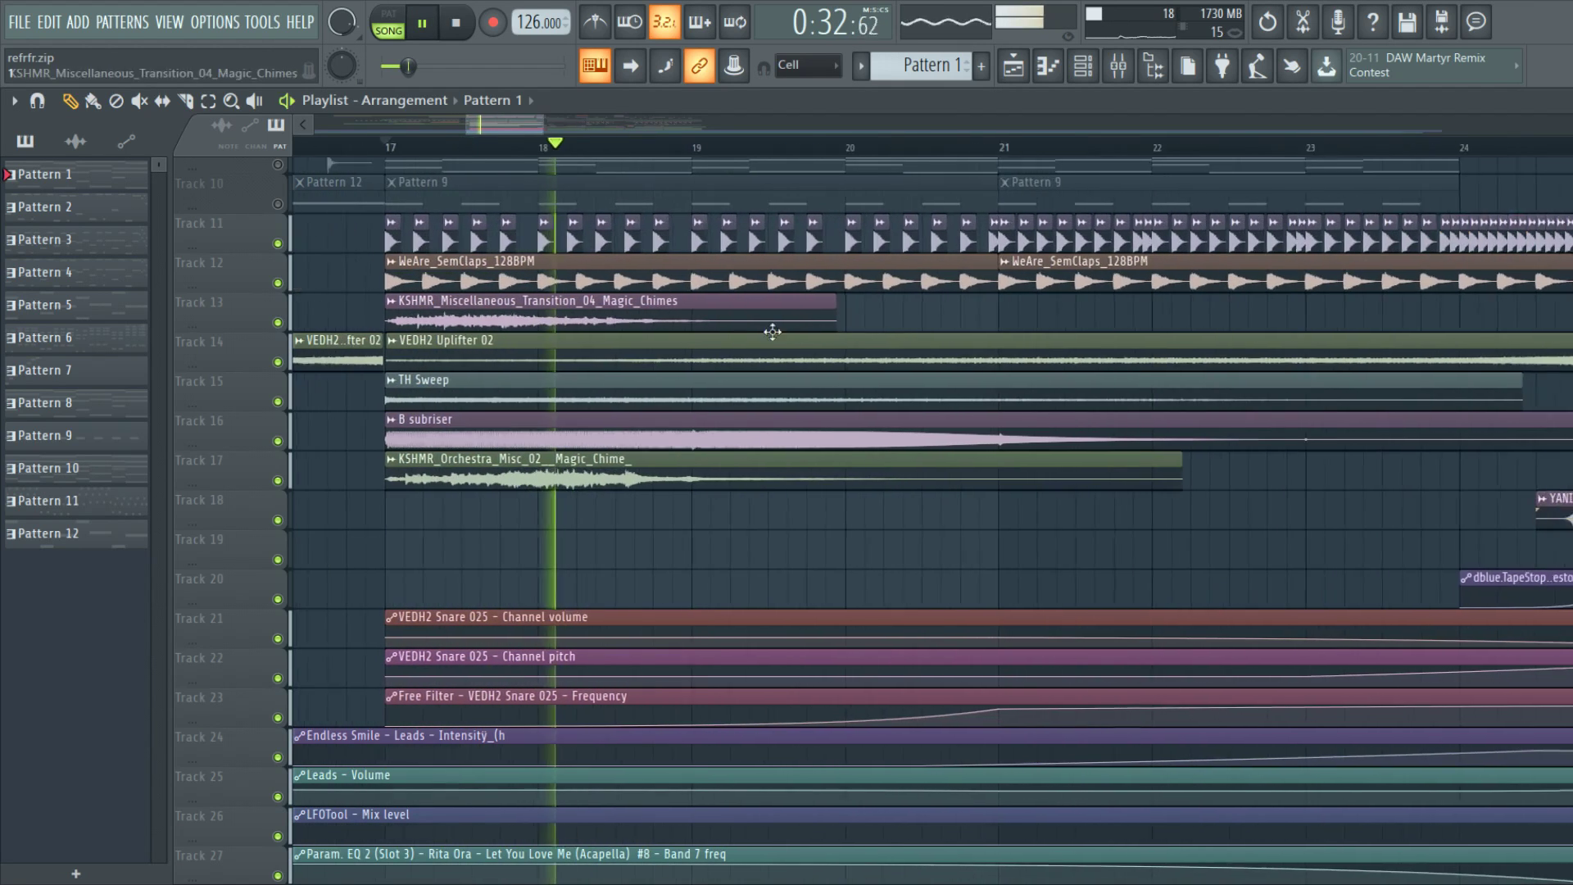
scroll(1116, 354, "down", 1)
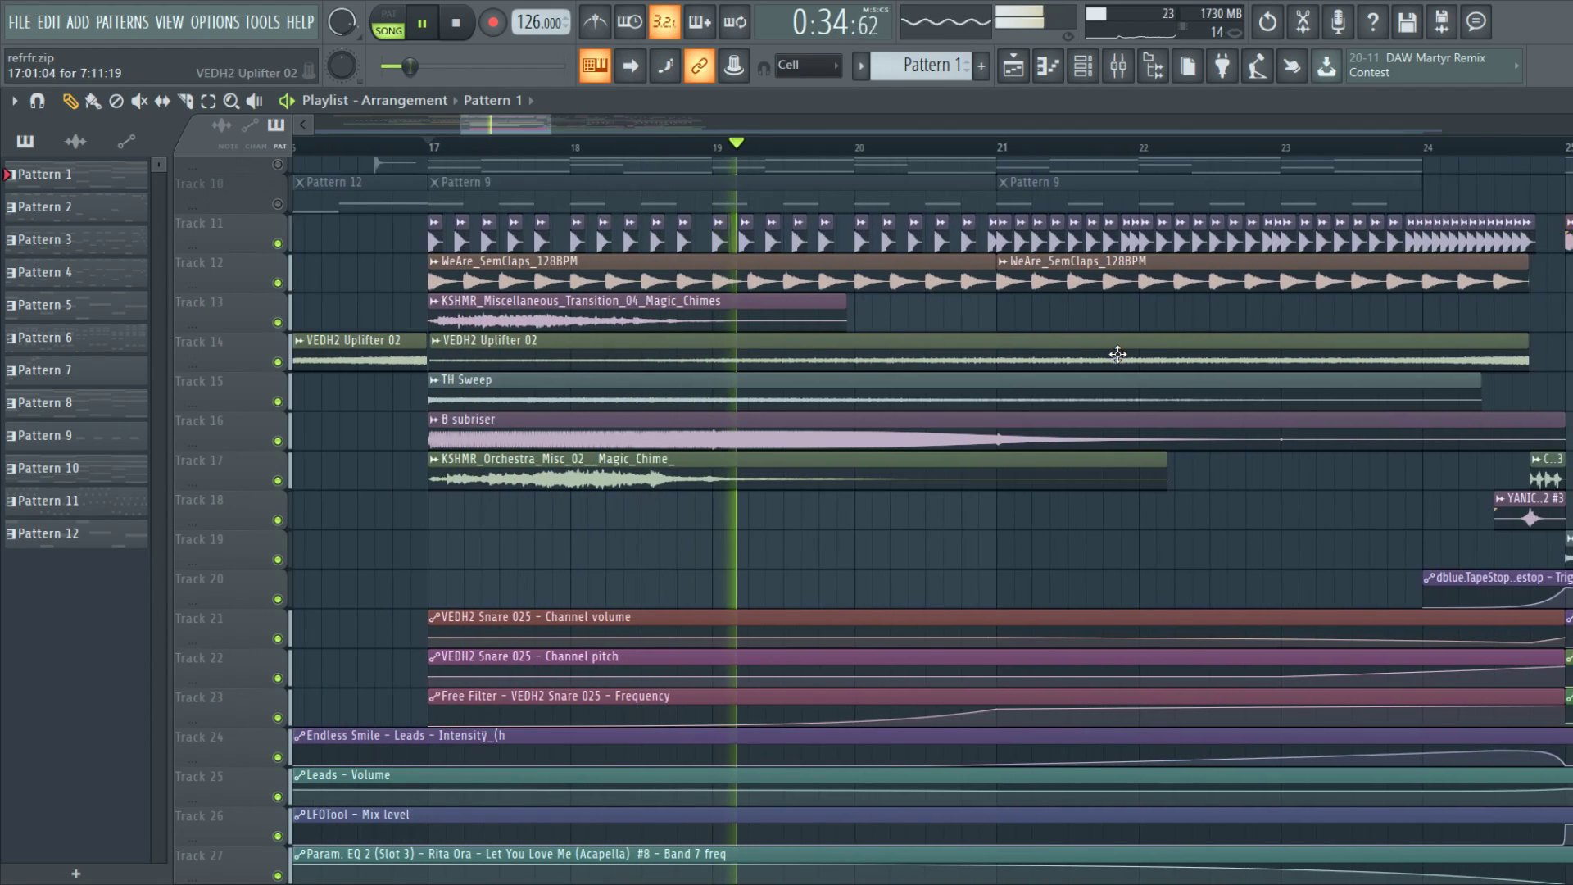
scroll(1133, 355, "up", 2)
scroll(1133, 355, "down", 1)
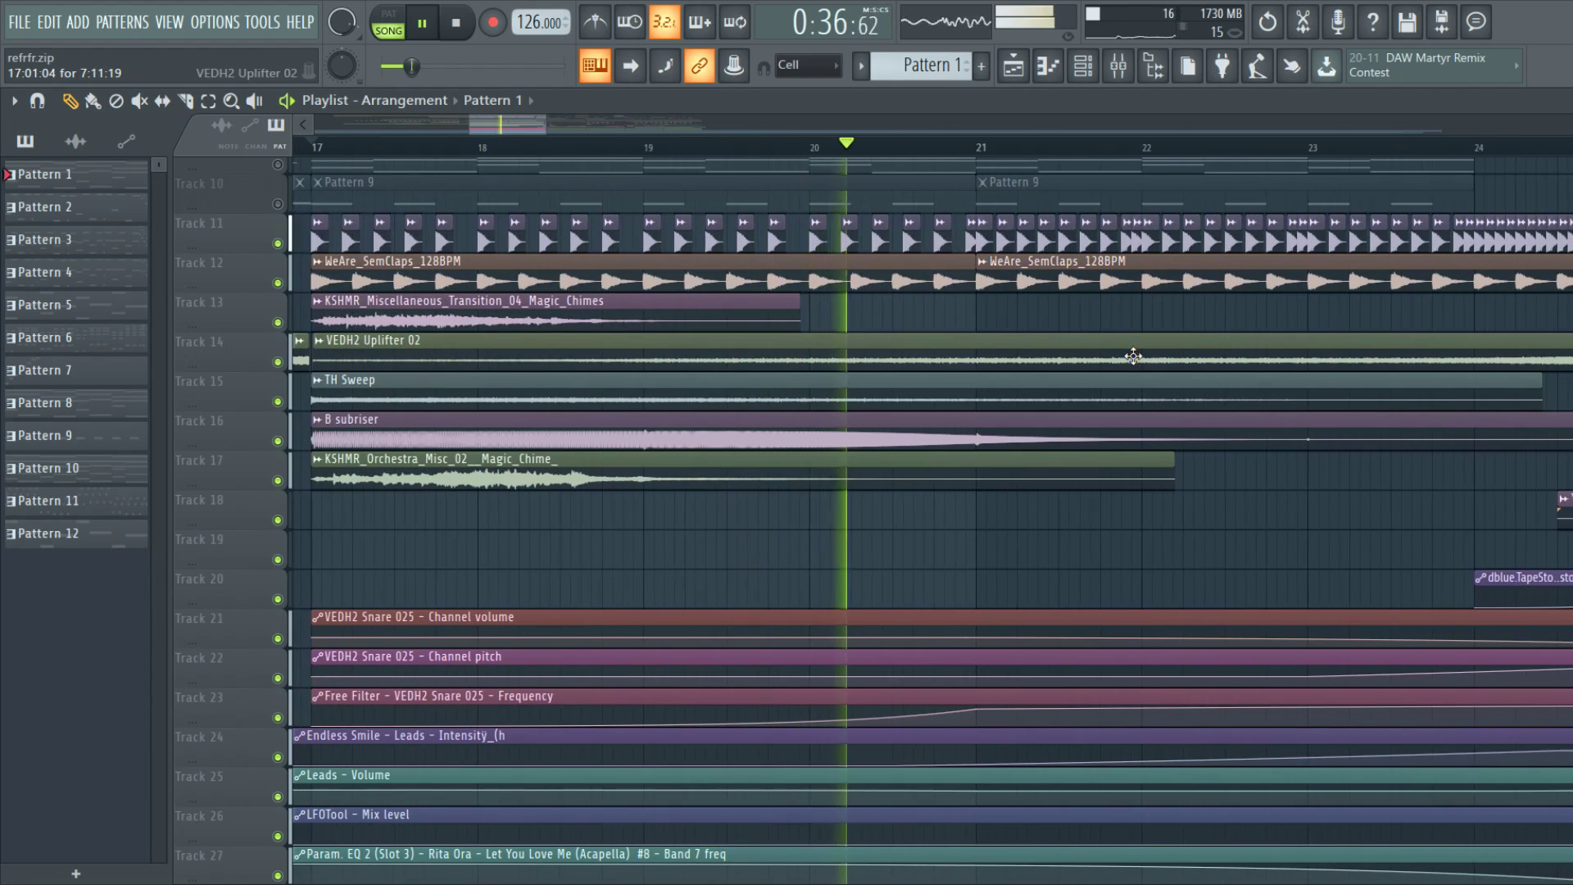
scroll(1133, 357, "down", 1)
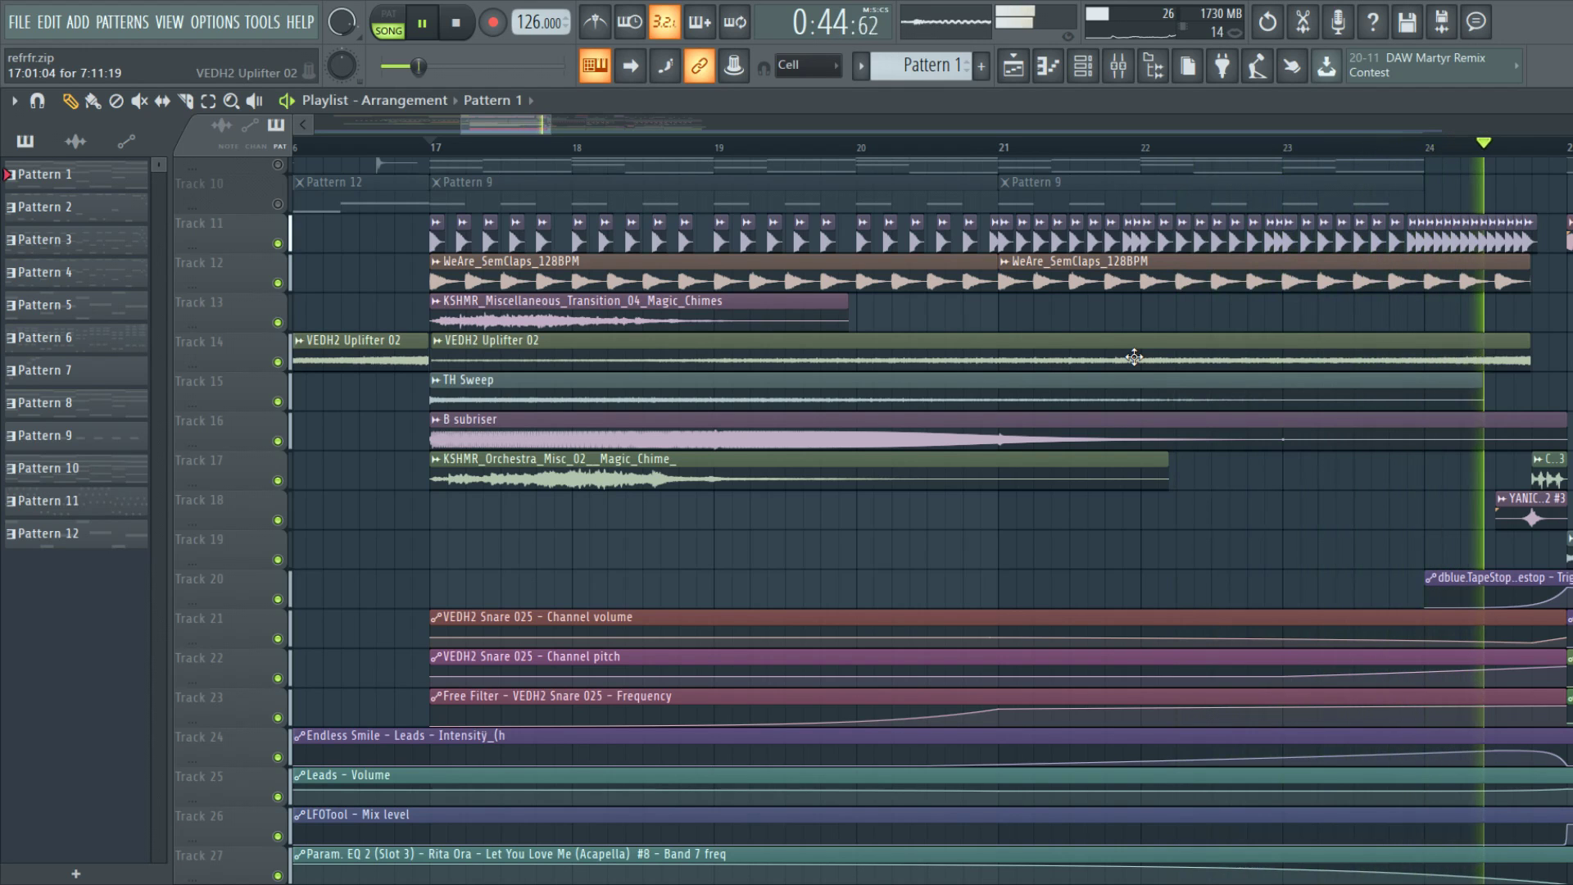
key("space")
Solo track 24 to show the Endless Smile - Leads intensity automation over the build-up.
right_click(278, 755)
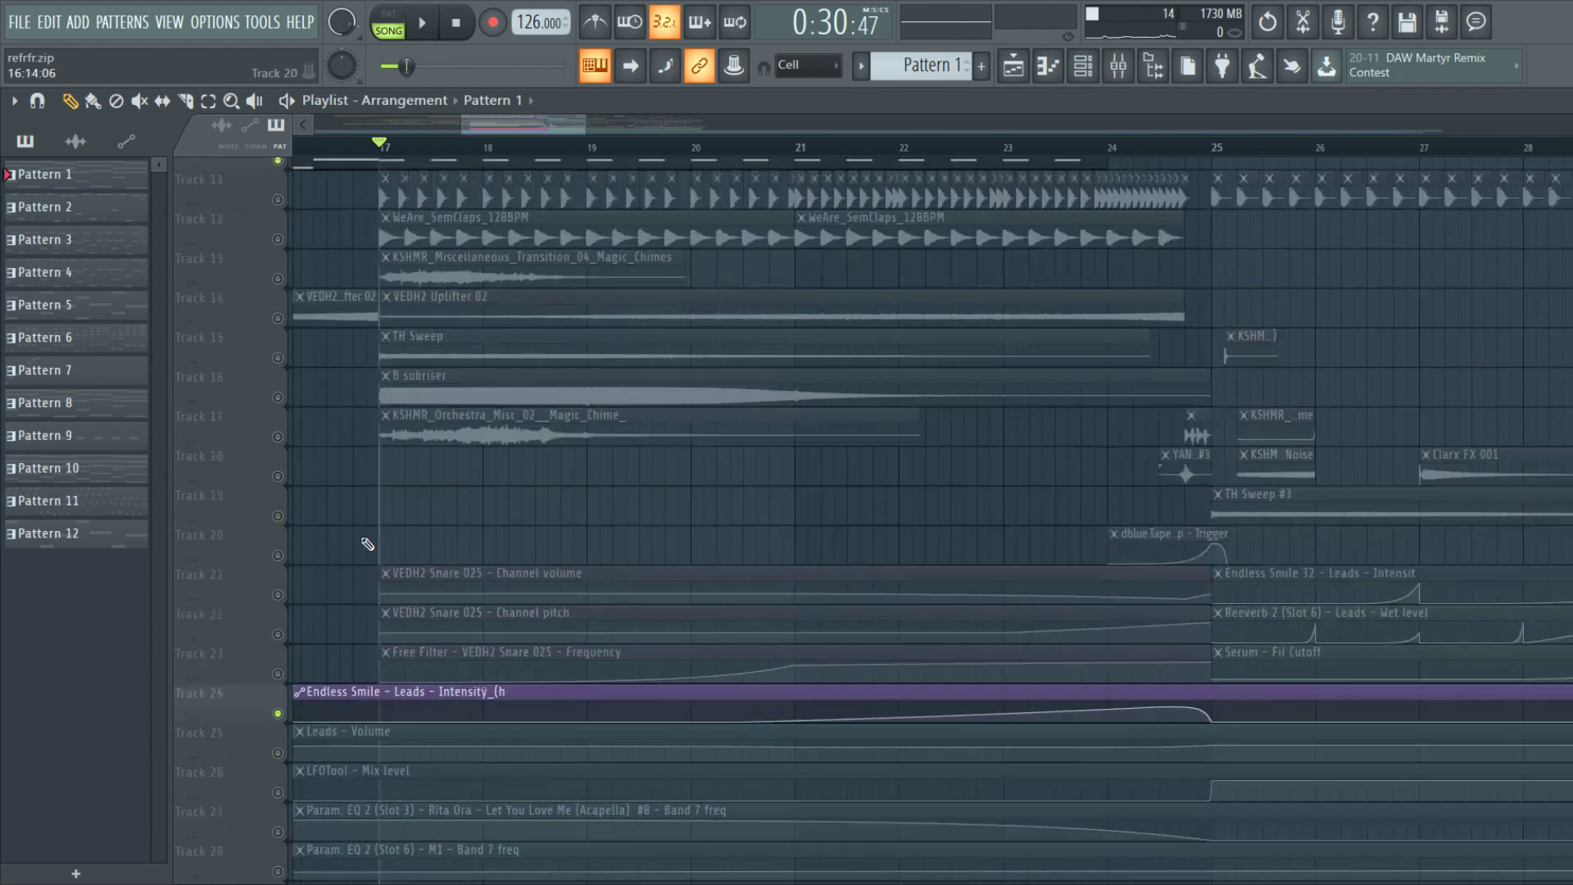
scroll(433, 302, "up", 1)
scroll(433, 302, "down", 1, "ctrl")
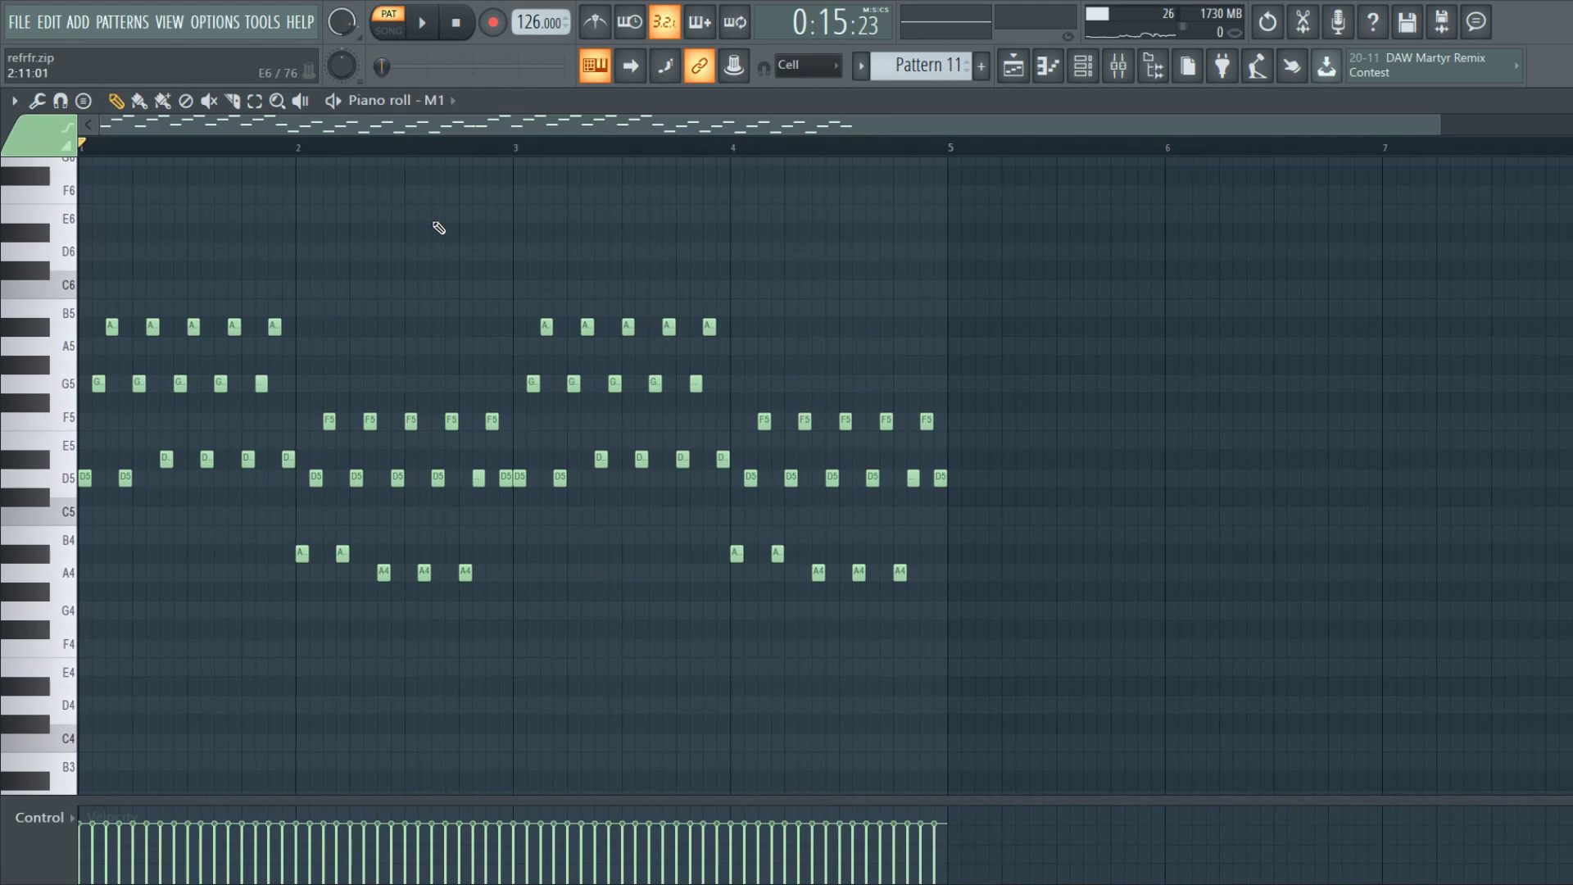
Play back the M1 arpeggio of Pattern 11 in the piano roll and return to the playlist.
key("space")
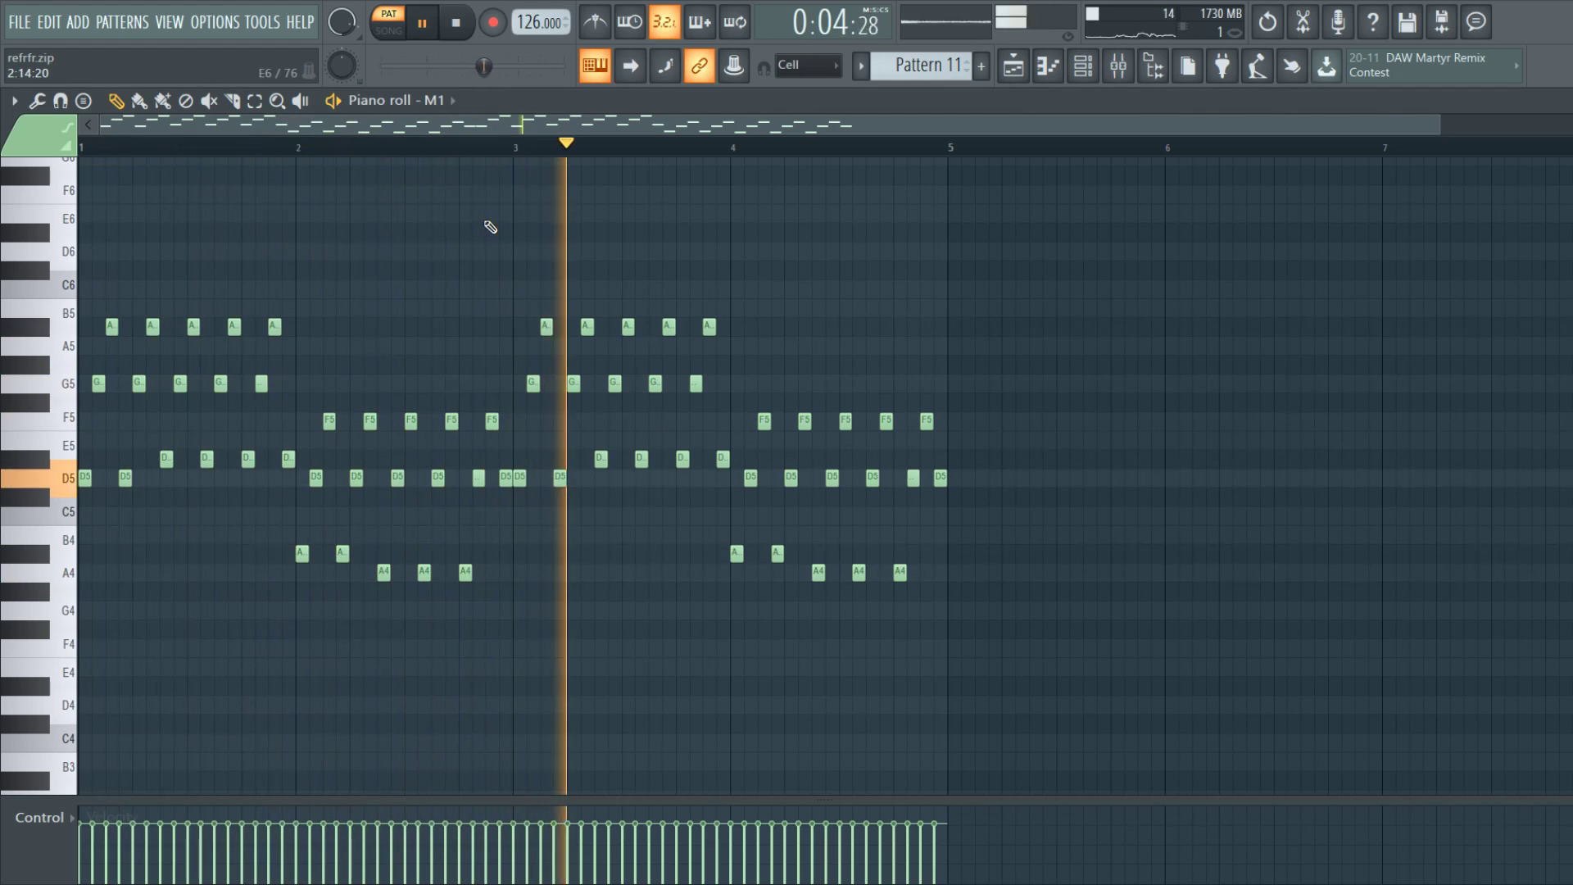
key("space")
key("F5")
Play back the FL Keys chords of Pattern 10 while showing their notes, and the soloed Pattern 12 on track 10.
key("space")
double_click(444, 422)
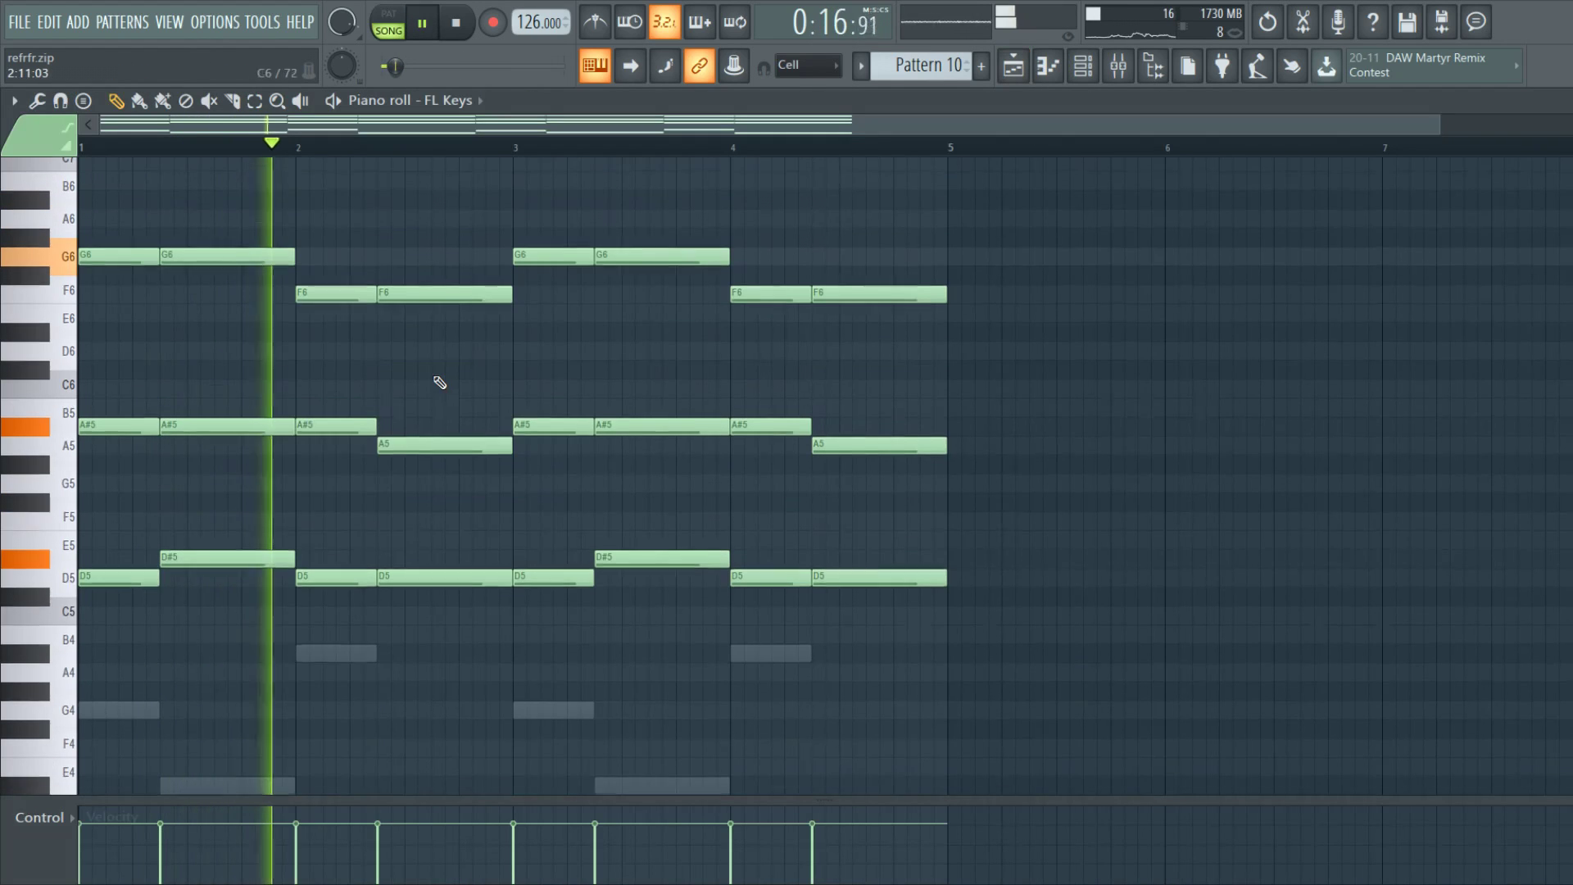
left_click(1011, 72)
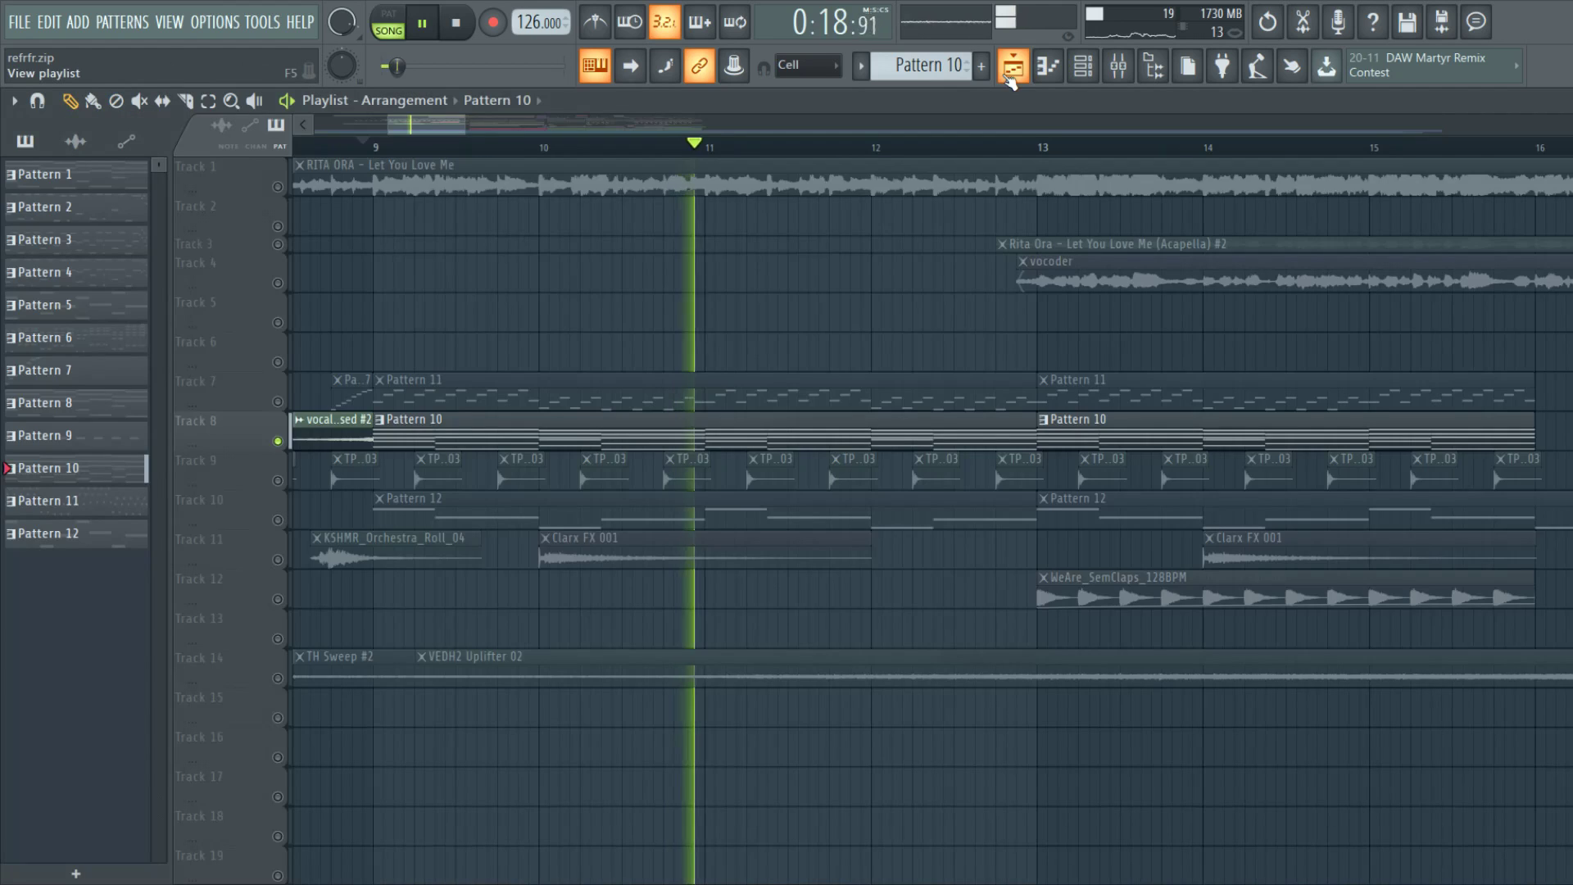
key("space")
left_click(285, 495)
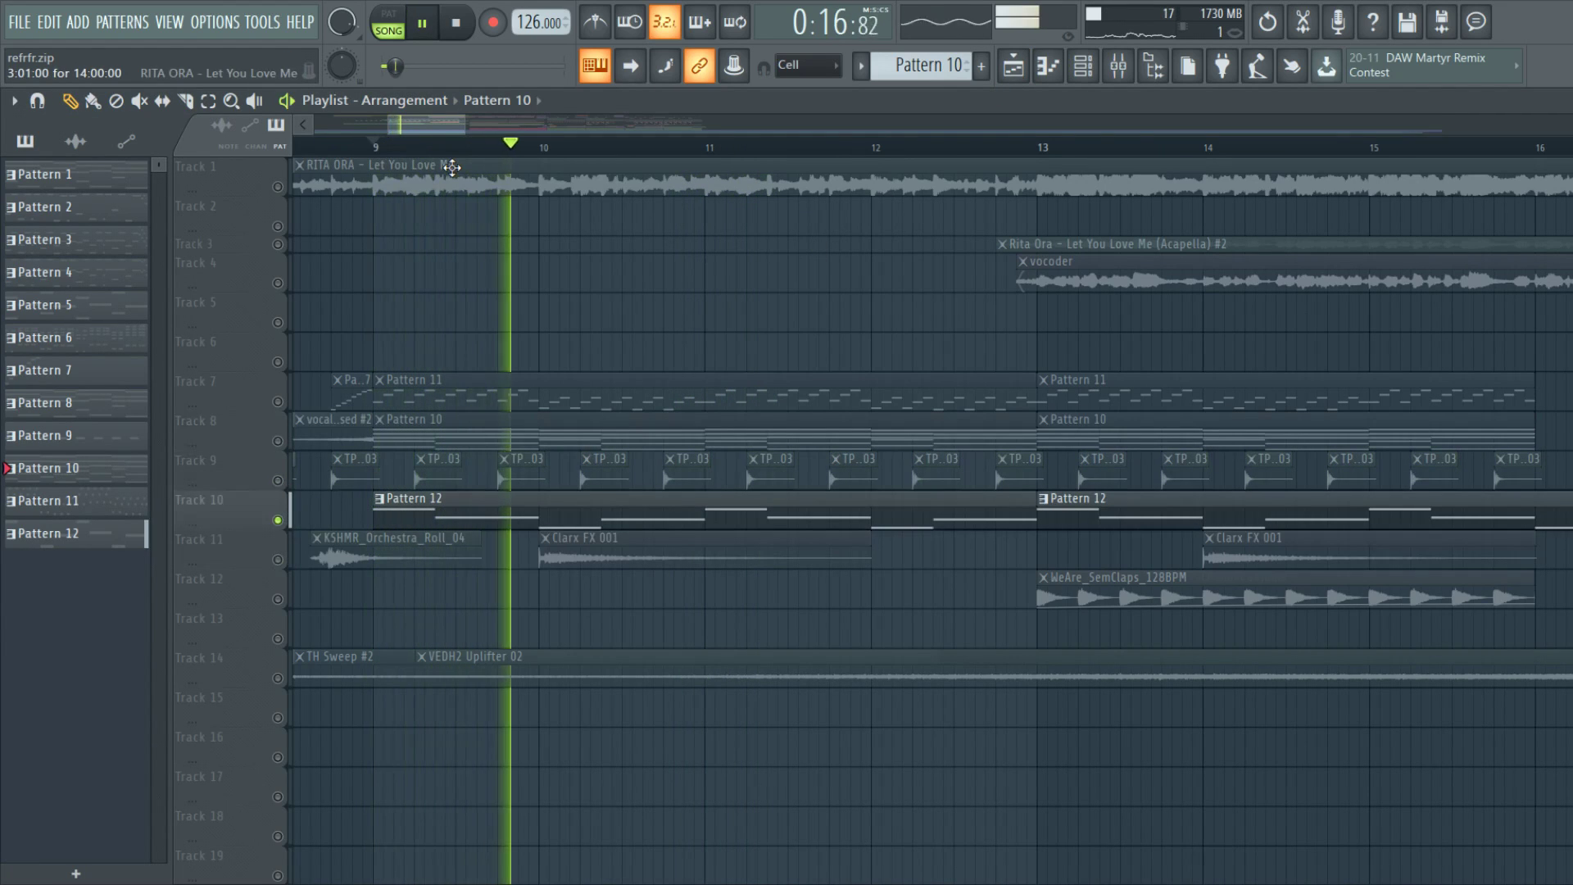
key("space")
Solo the snaps on track 9, enable tracks 11, 14 and 12 with them, and play the intro percussion and effects from bar 9.
right_click(278, 481)
left_click(277, 559)
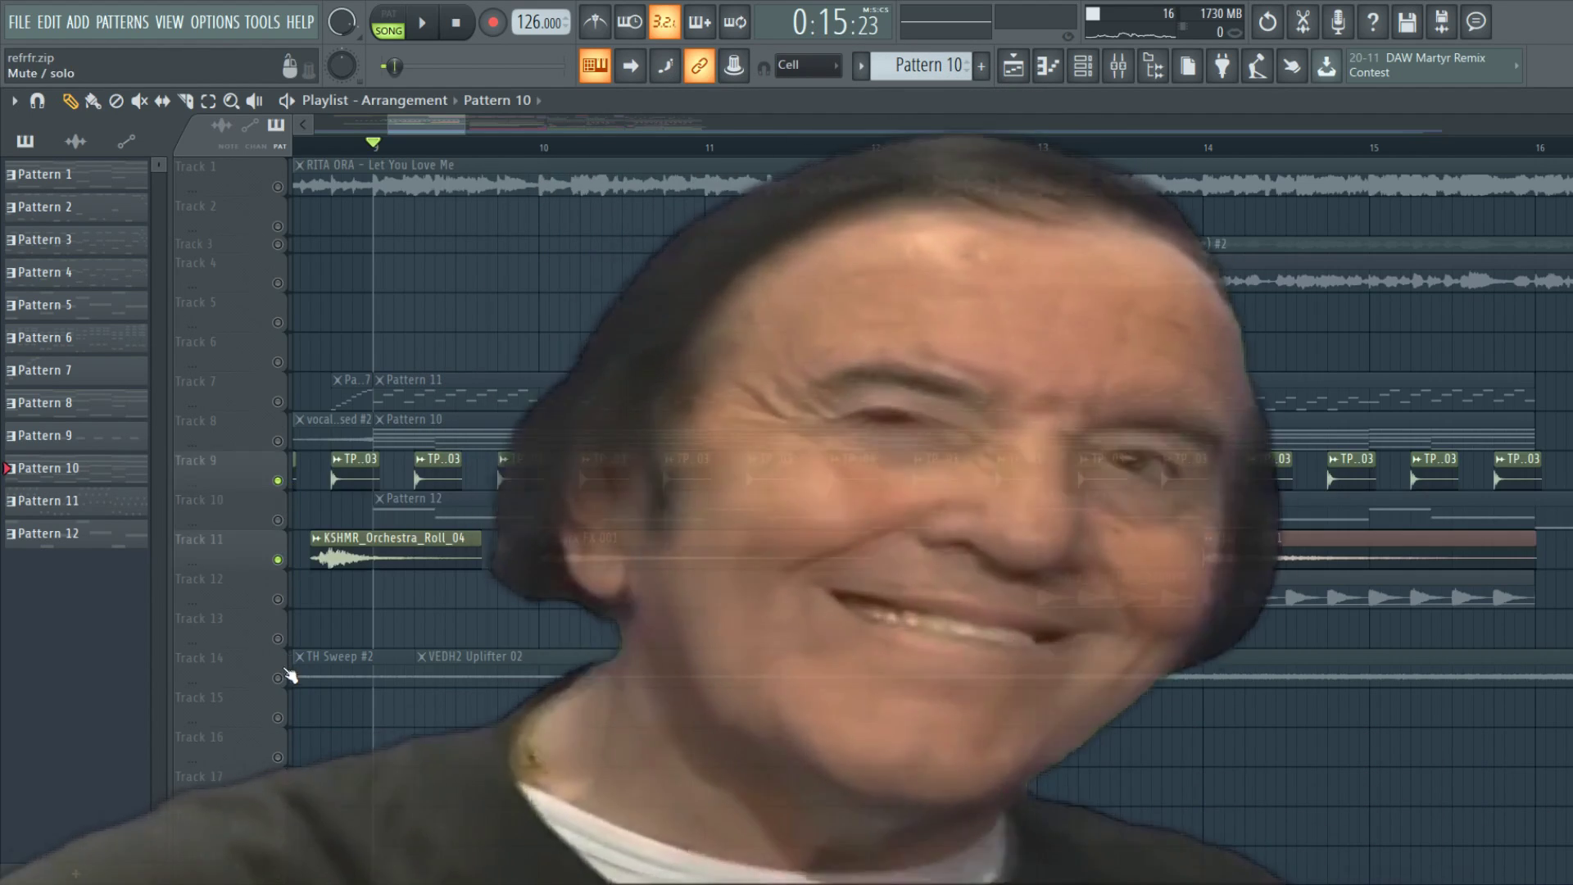
left_click(277, 679)
scroll(368, 488, "up", 3)
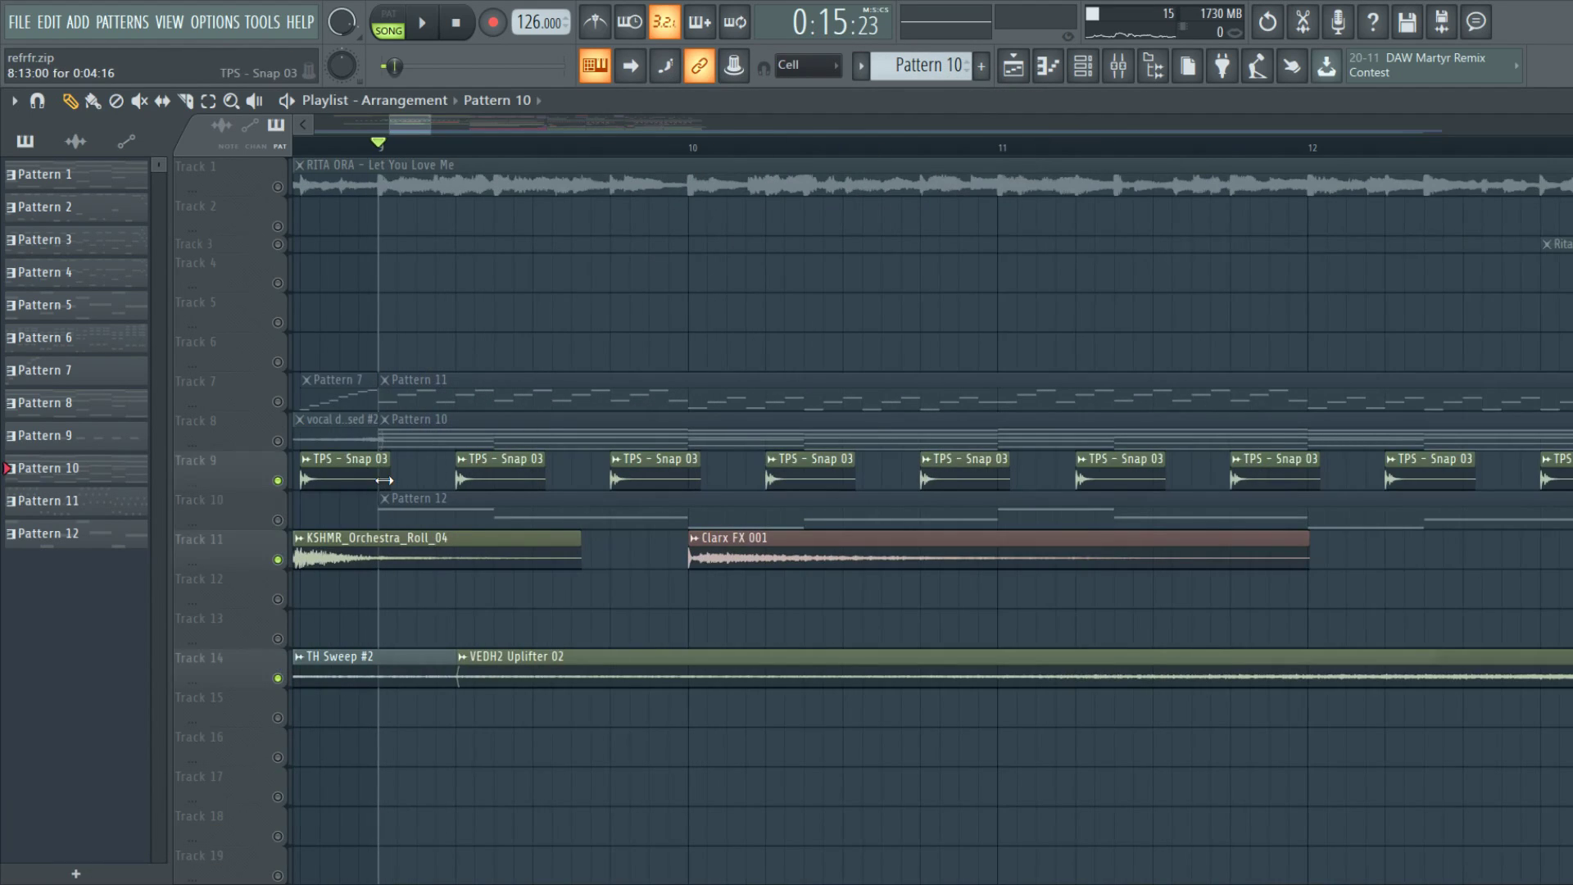
key("space")
scroll(393, 488, "down", 3)
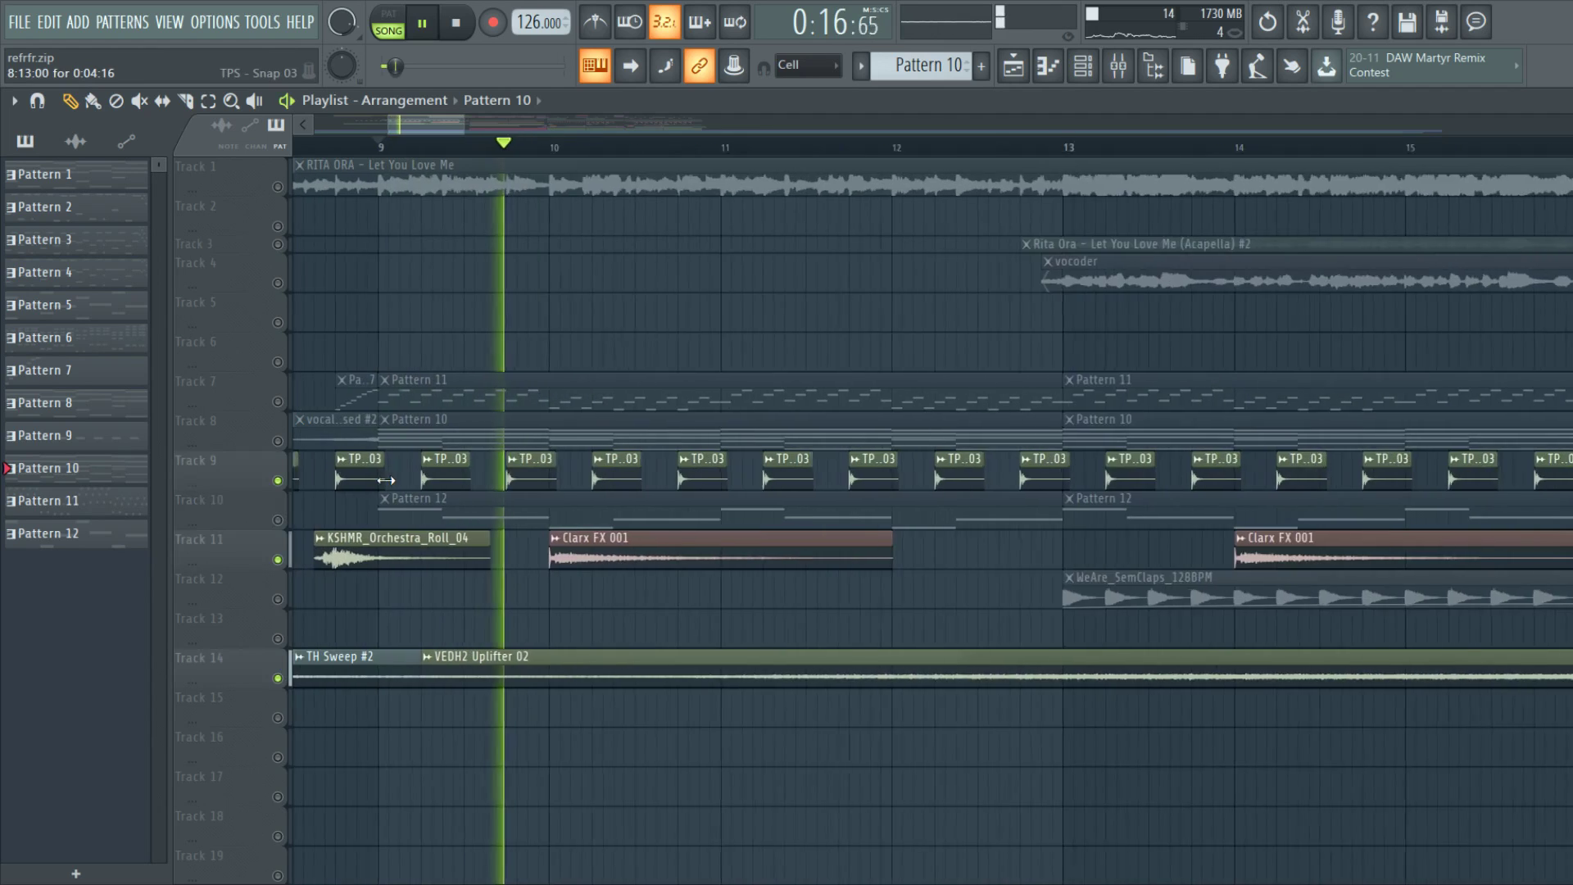
left_click(278, 599)
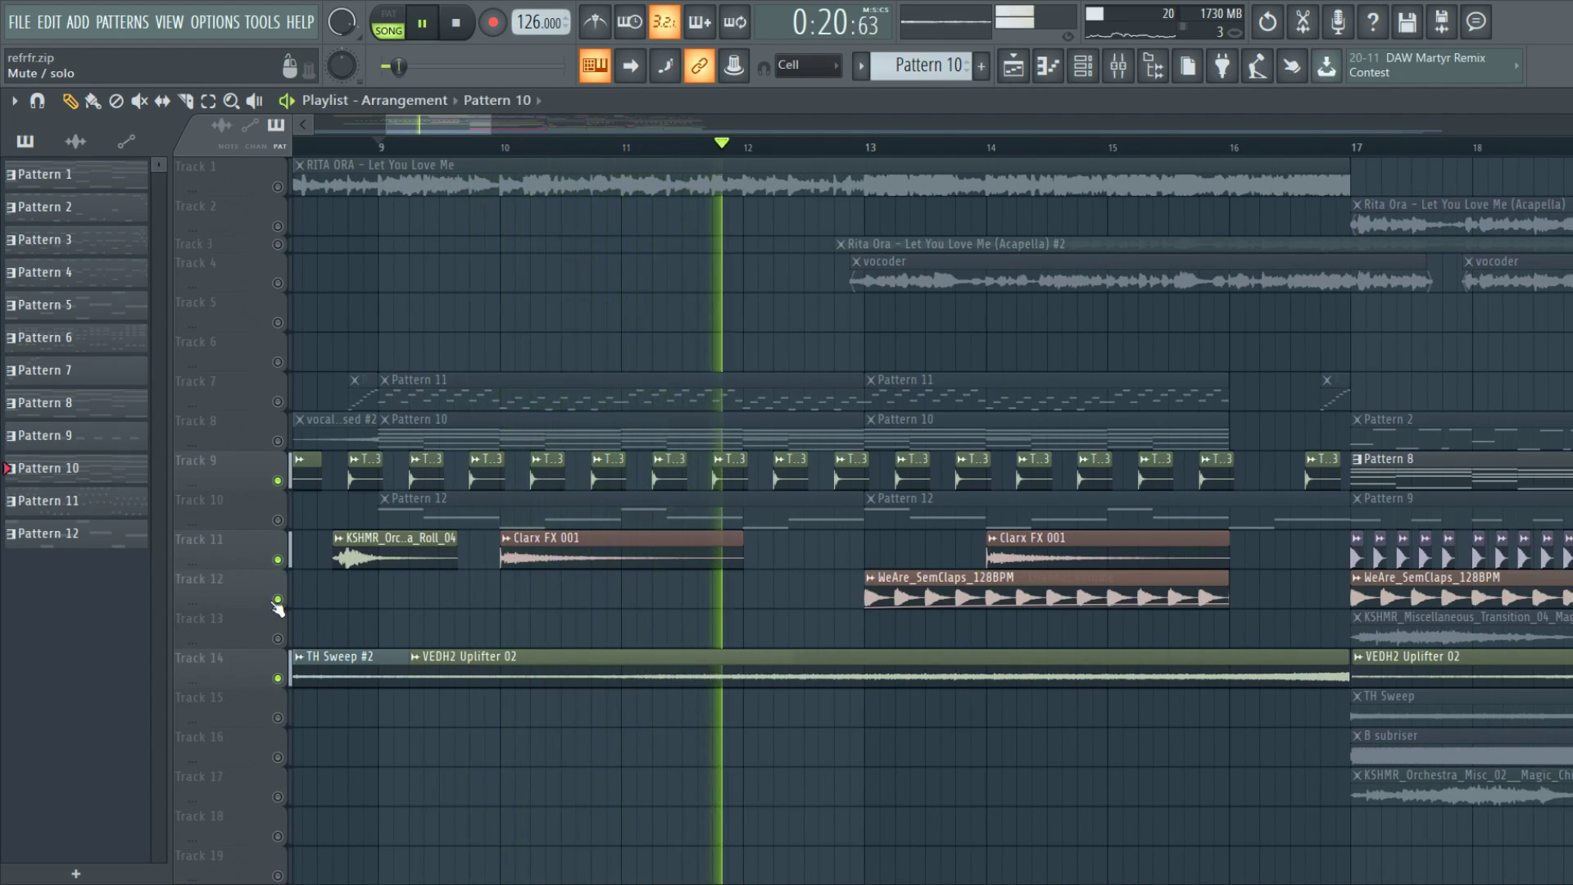
key("space")
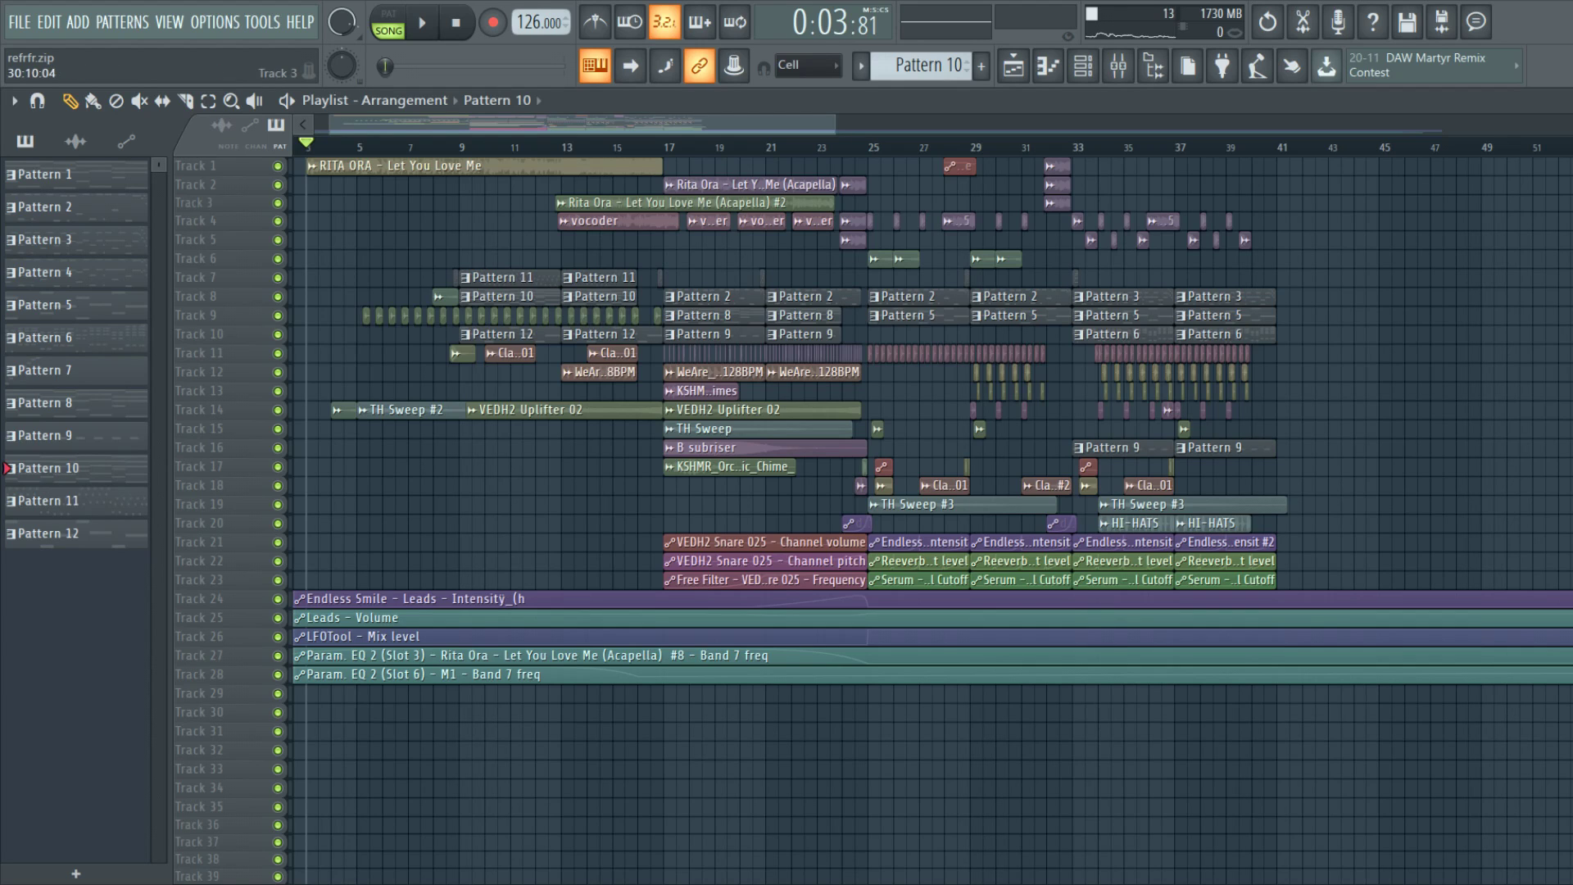
Play back the complete arrangement from the start of the RITA ORA - Let You Love Me clip with all tracks enabled.
key("space")
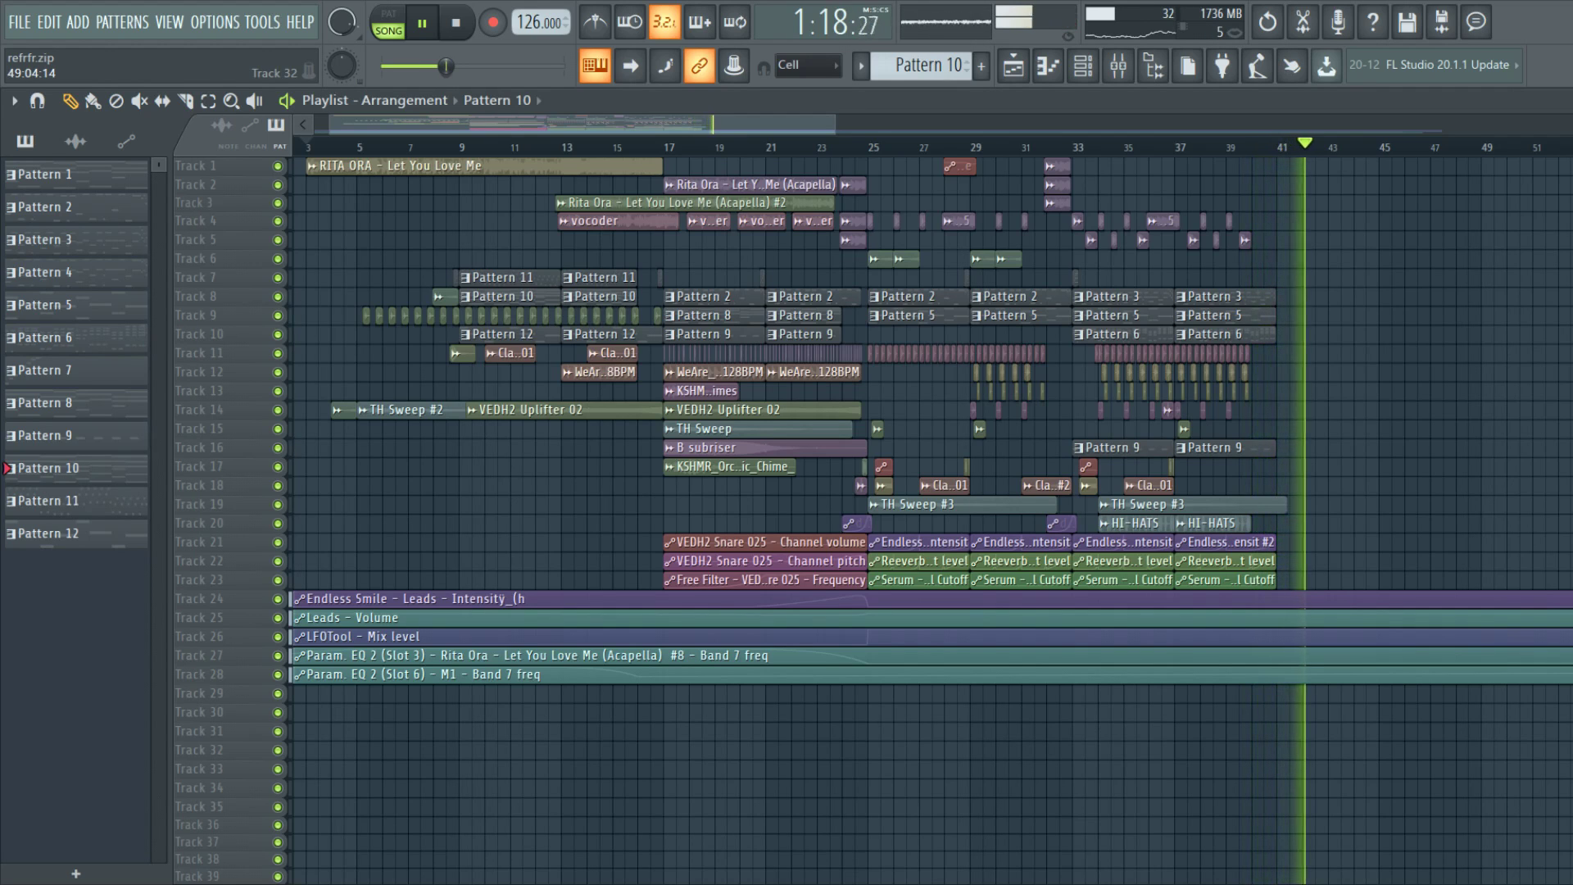
key("space")
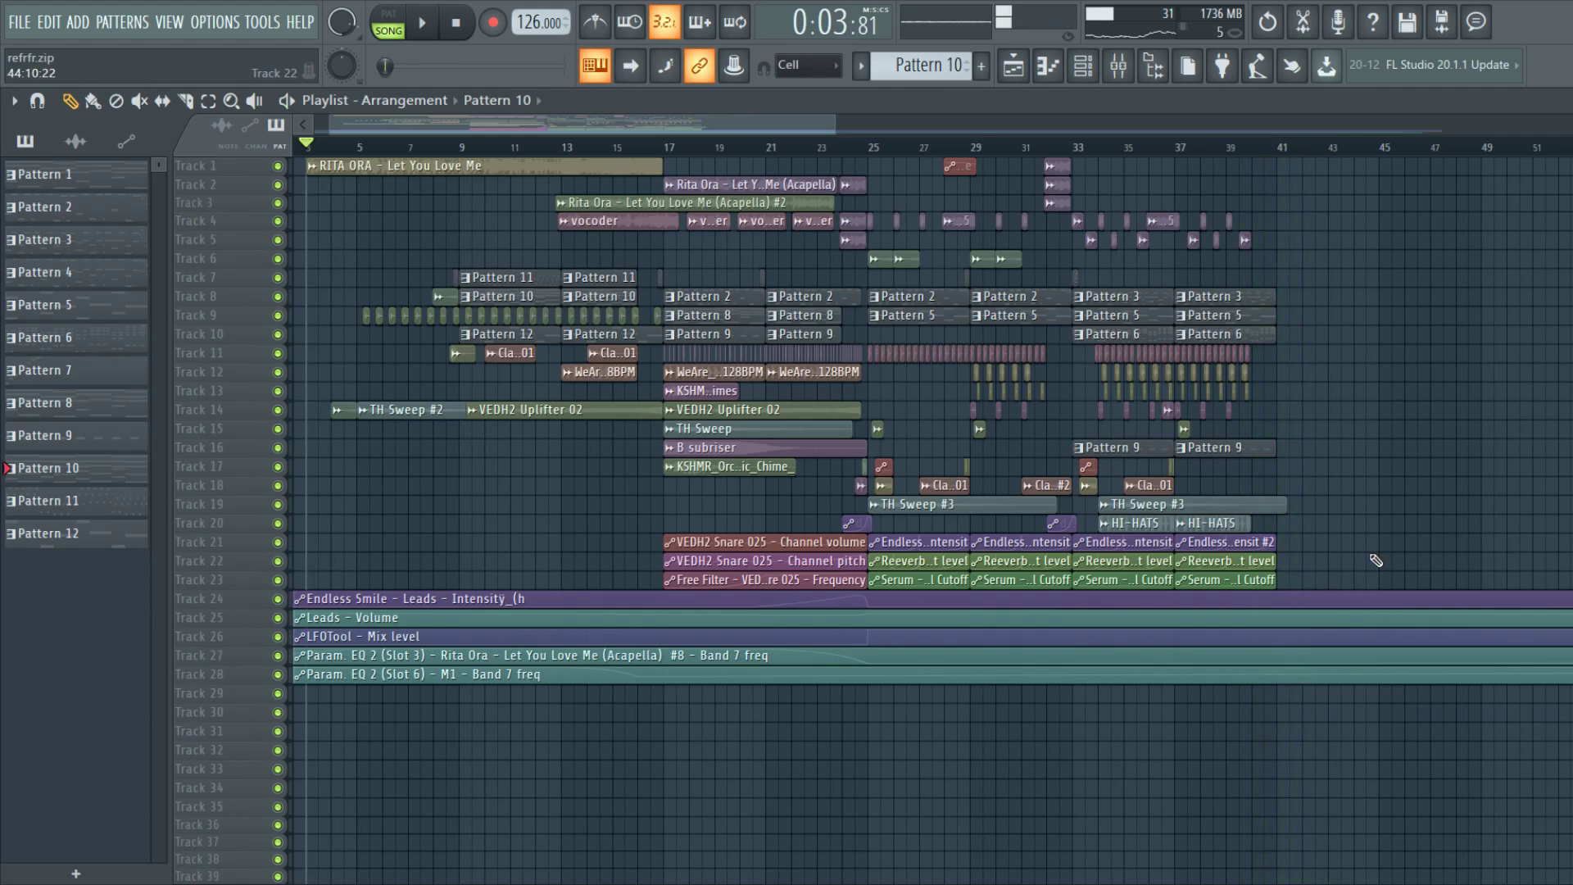